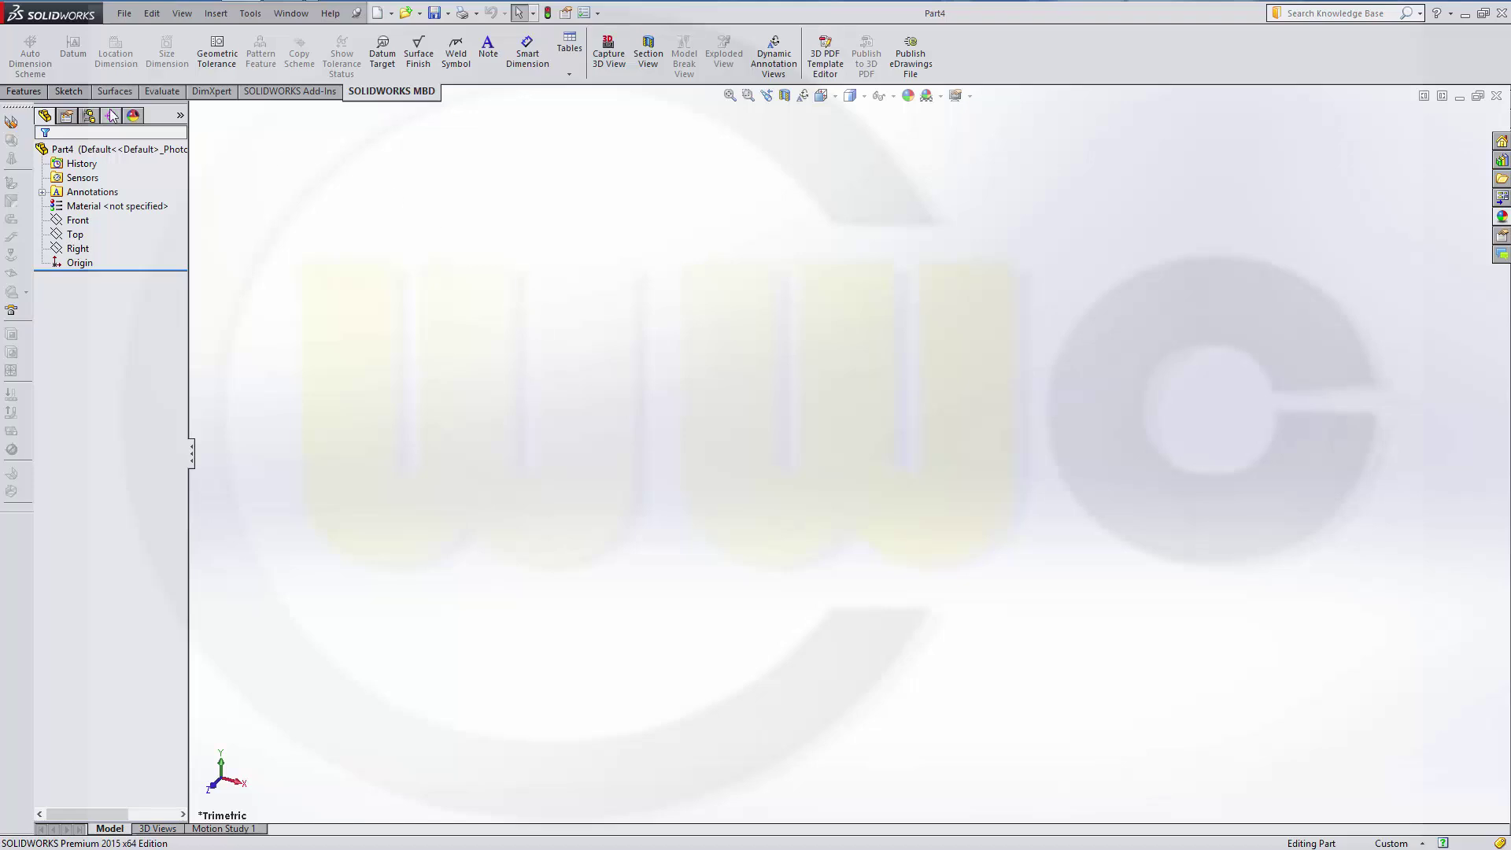
Step: Start a new sketch on the Top plane with the Circle tool
left_click(69, 91)
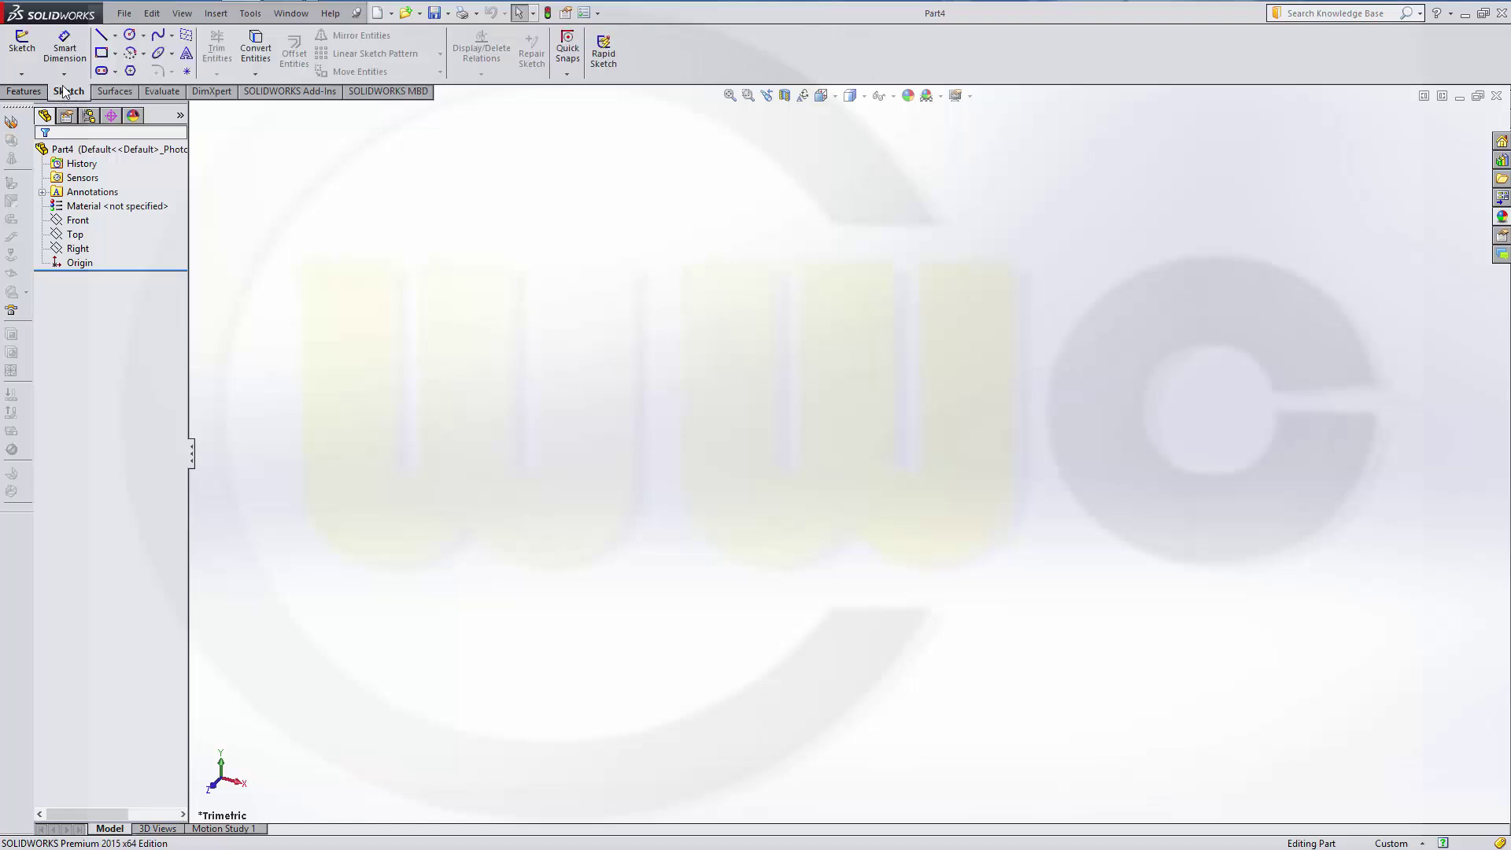
left_click(26, 51)
left_click(662, 455)
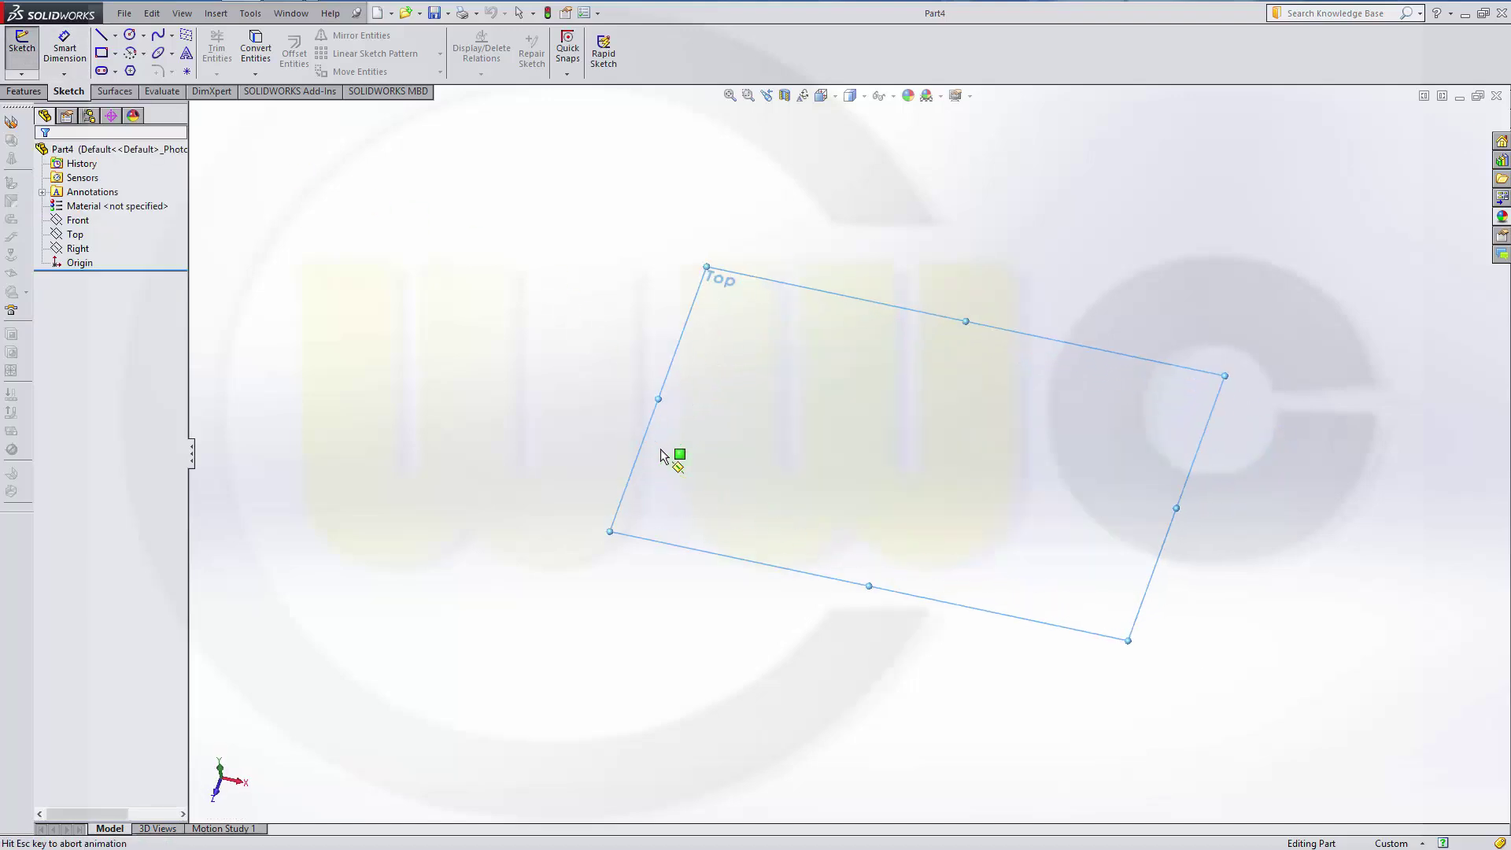
left_click(130, 35)
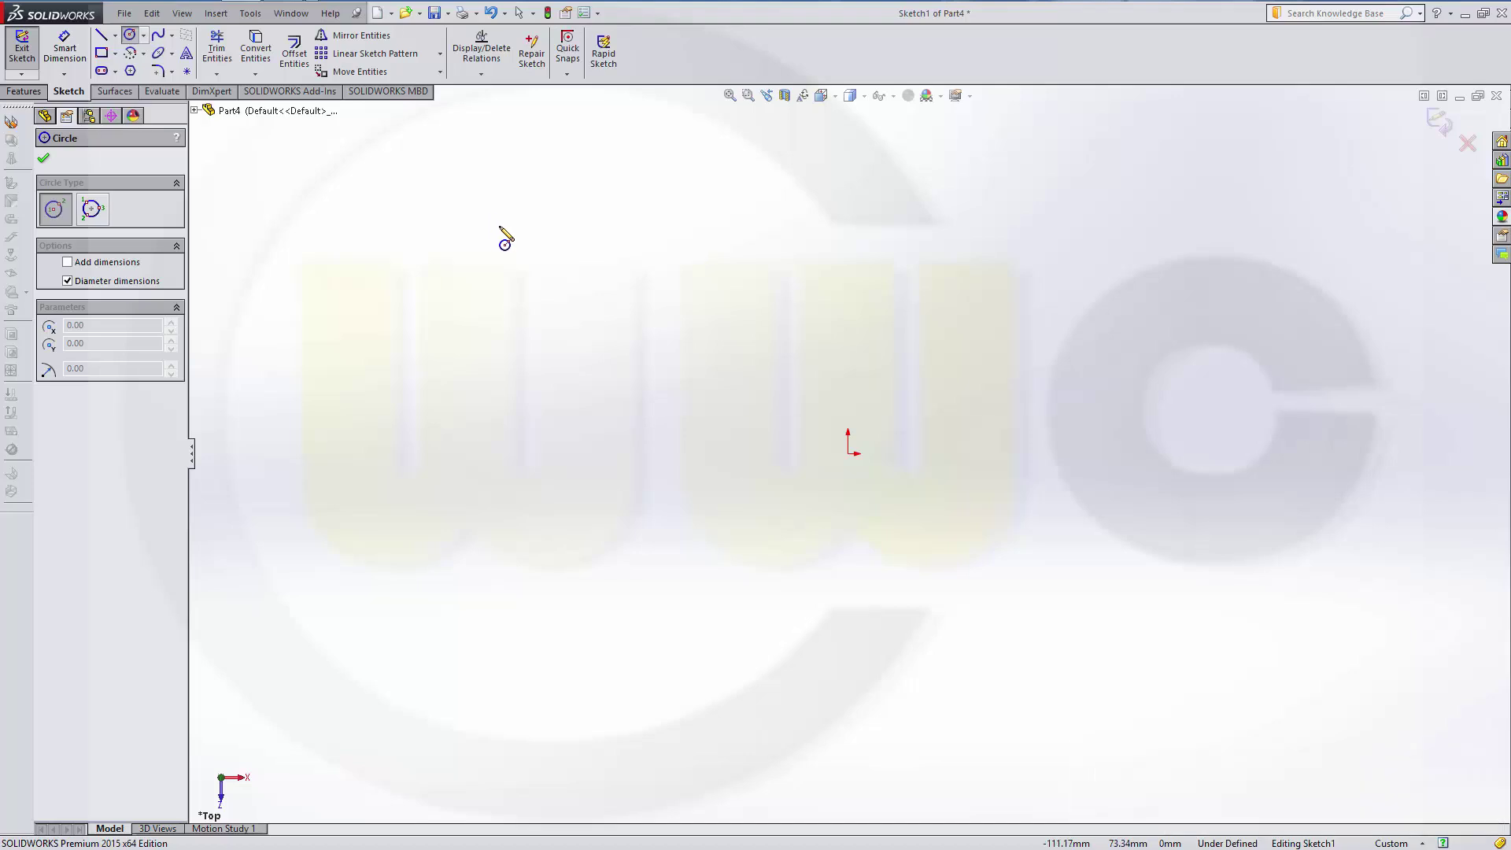
Step: Draw concentric origin-centred circles of Ø112 and Ø160 mm and exit the sketch
left_click(848, 454)
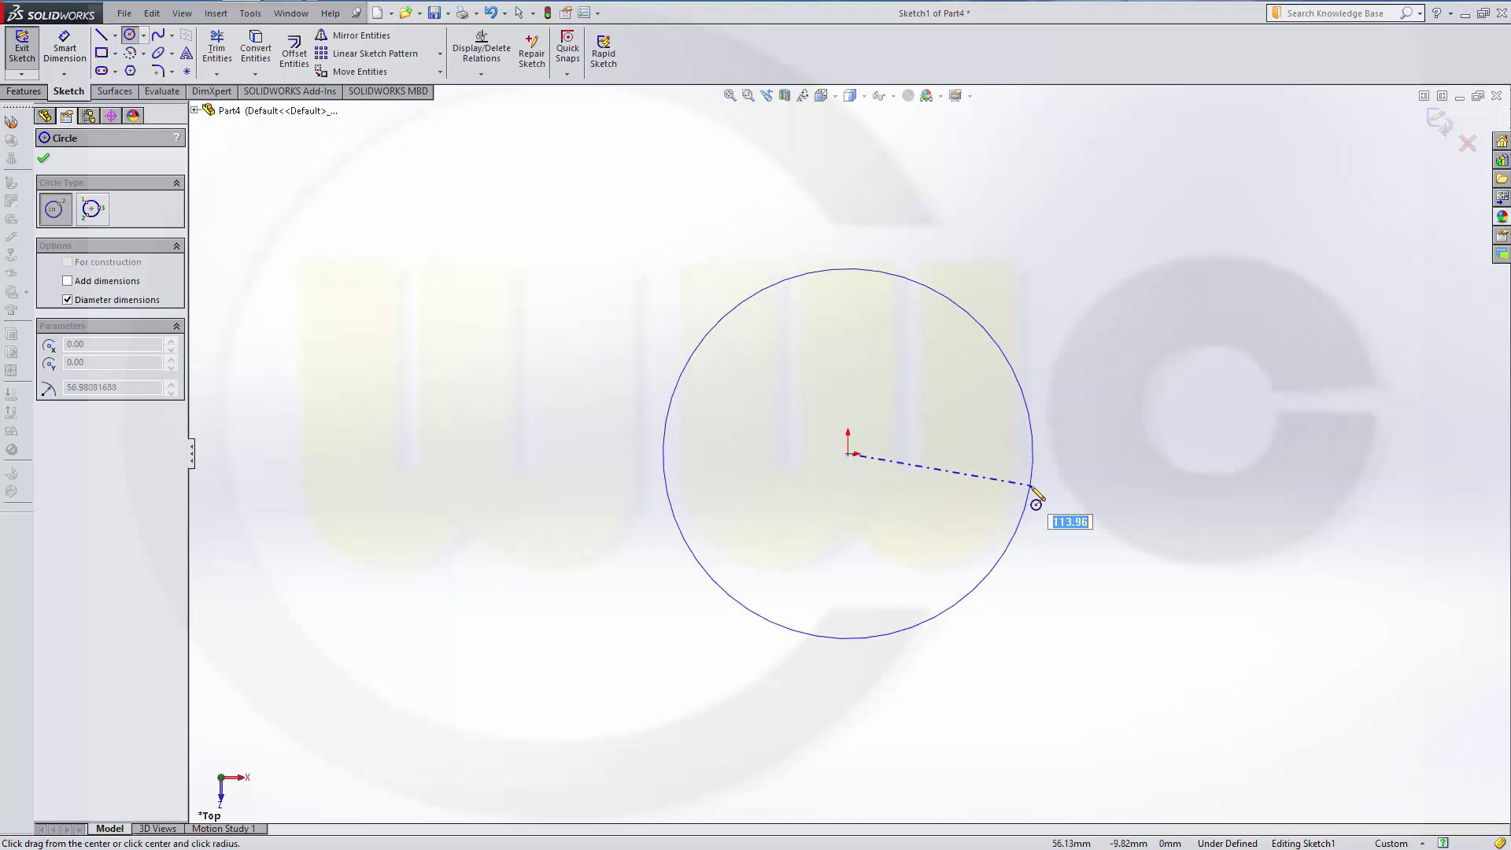
type("112")
key("Return")
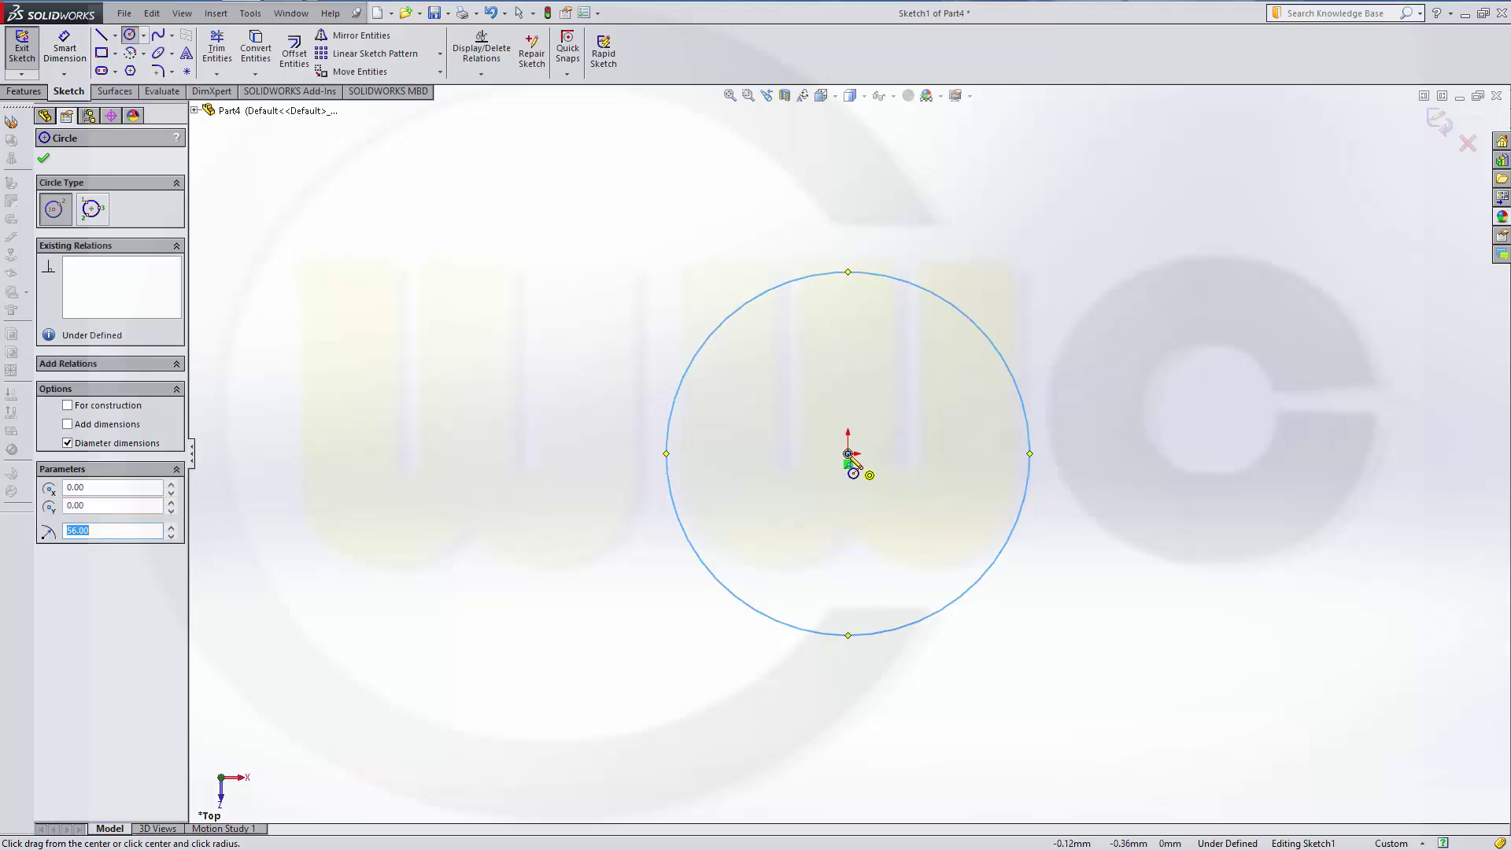
left_click(848, 454)
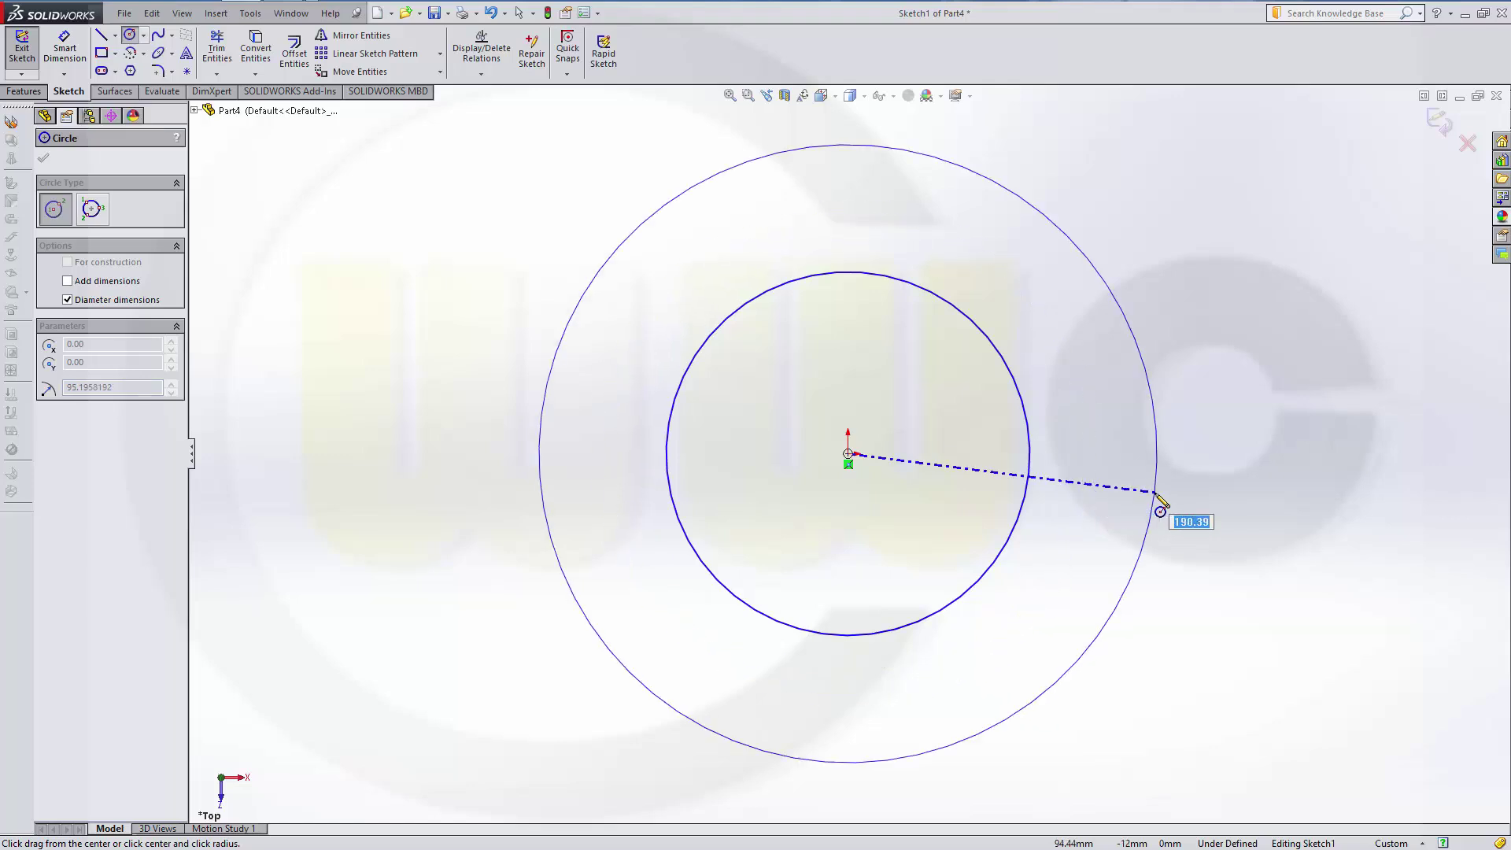
key("Return")
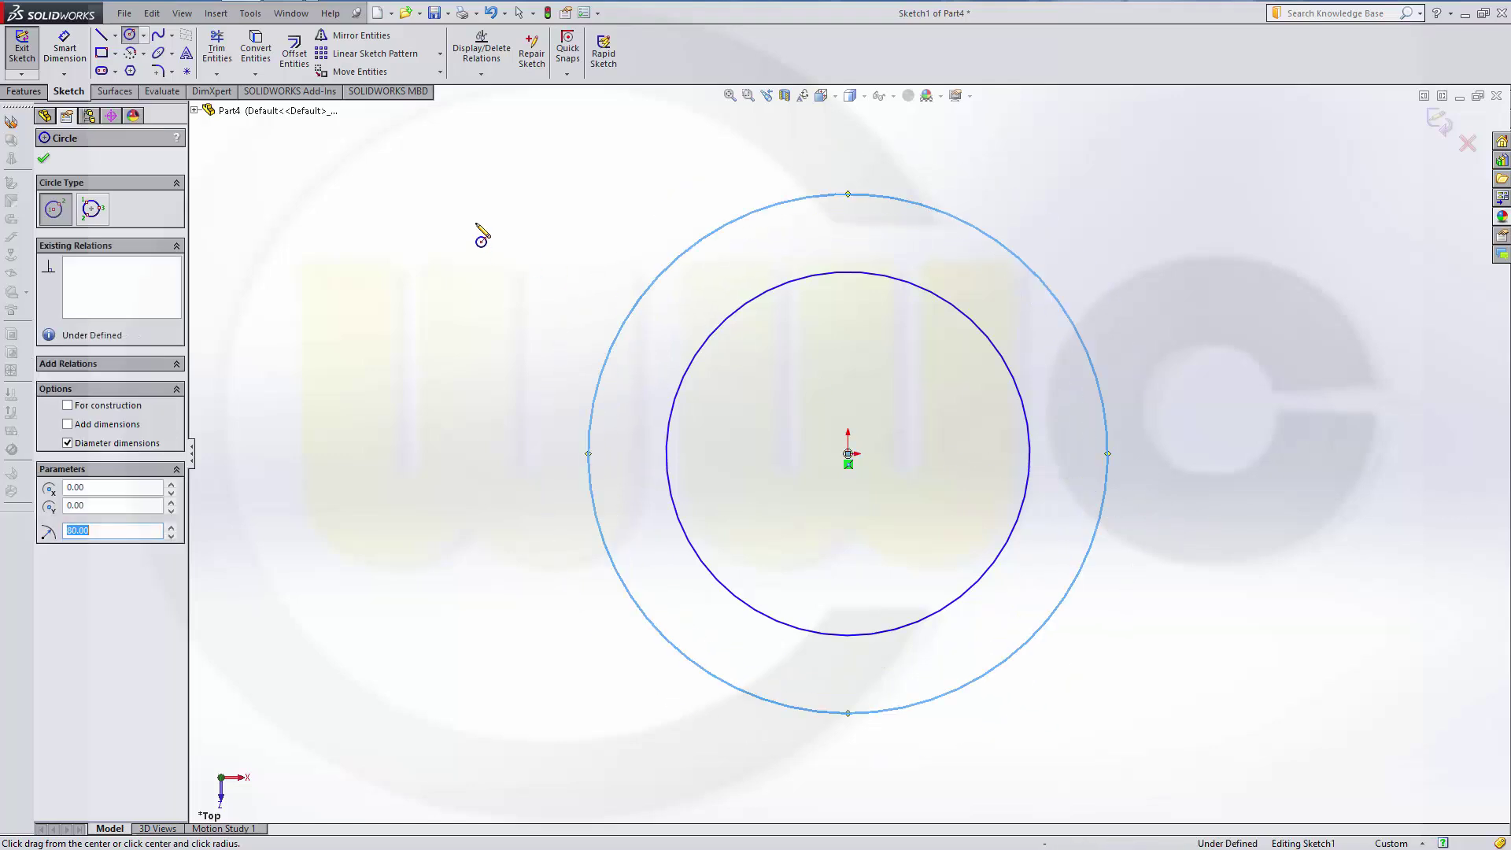
left_click(1445, 126)
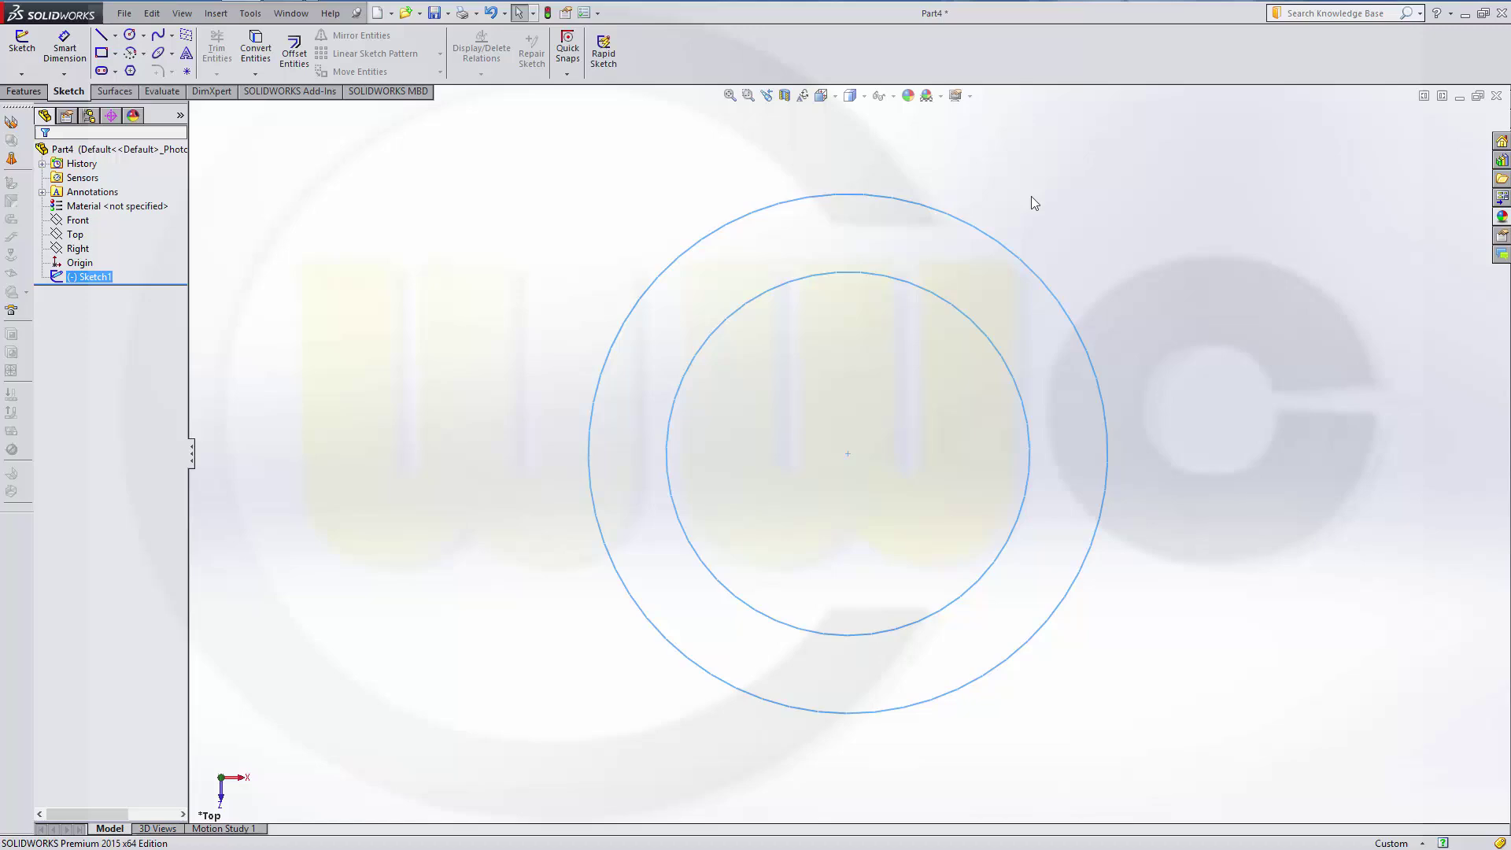
Step: Extrude Sketch1 blind 16 mm as Boss-Extrude1 to form the flat ring
left_click(24, 92)
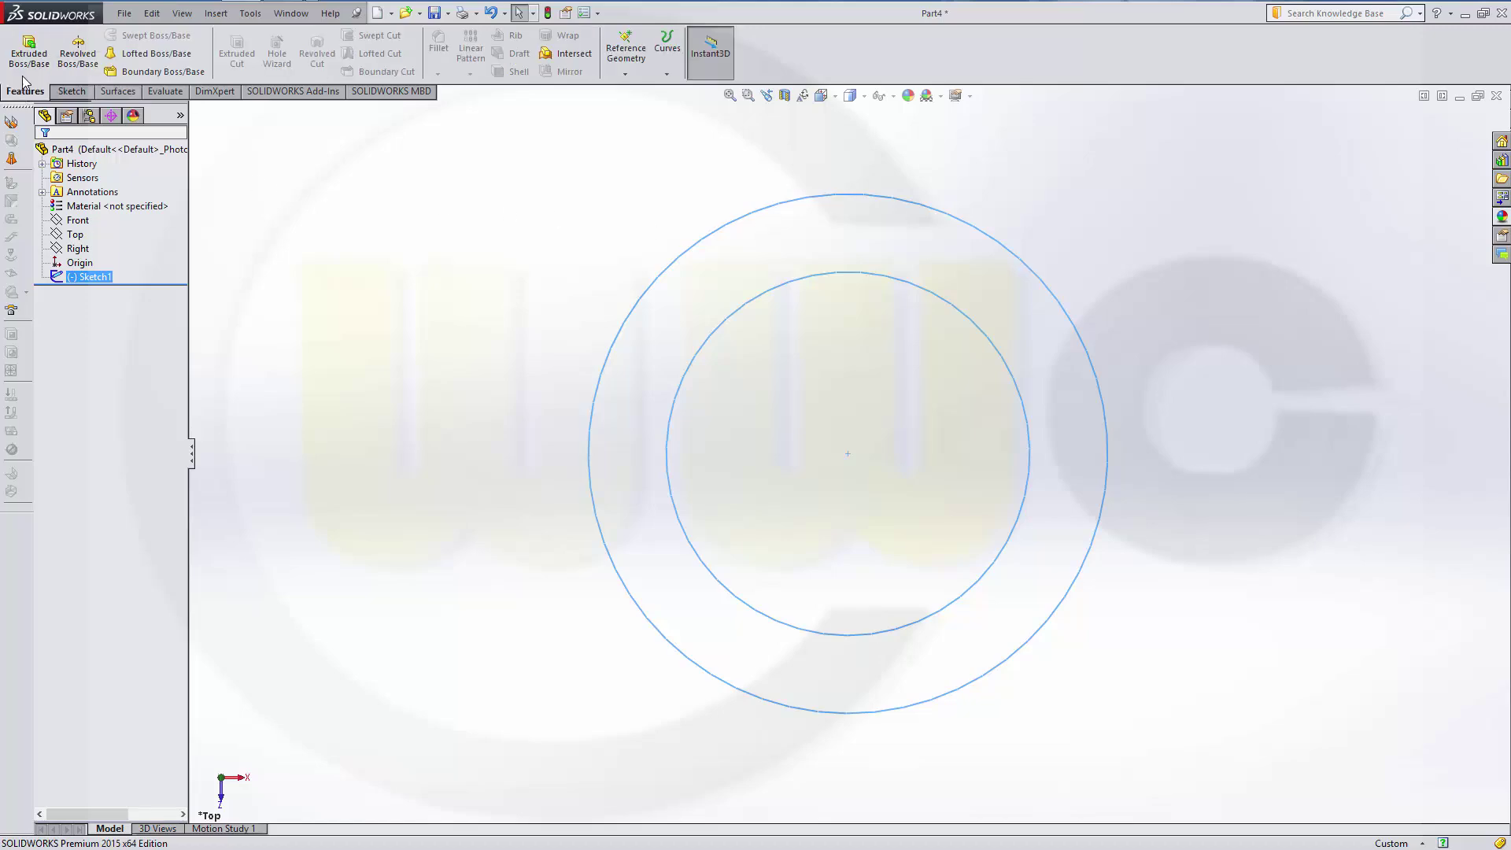
left_click(29, 52)
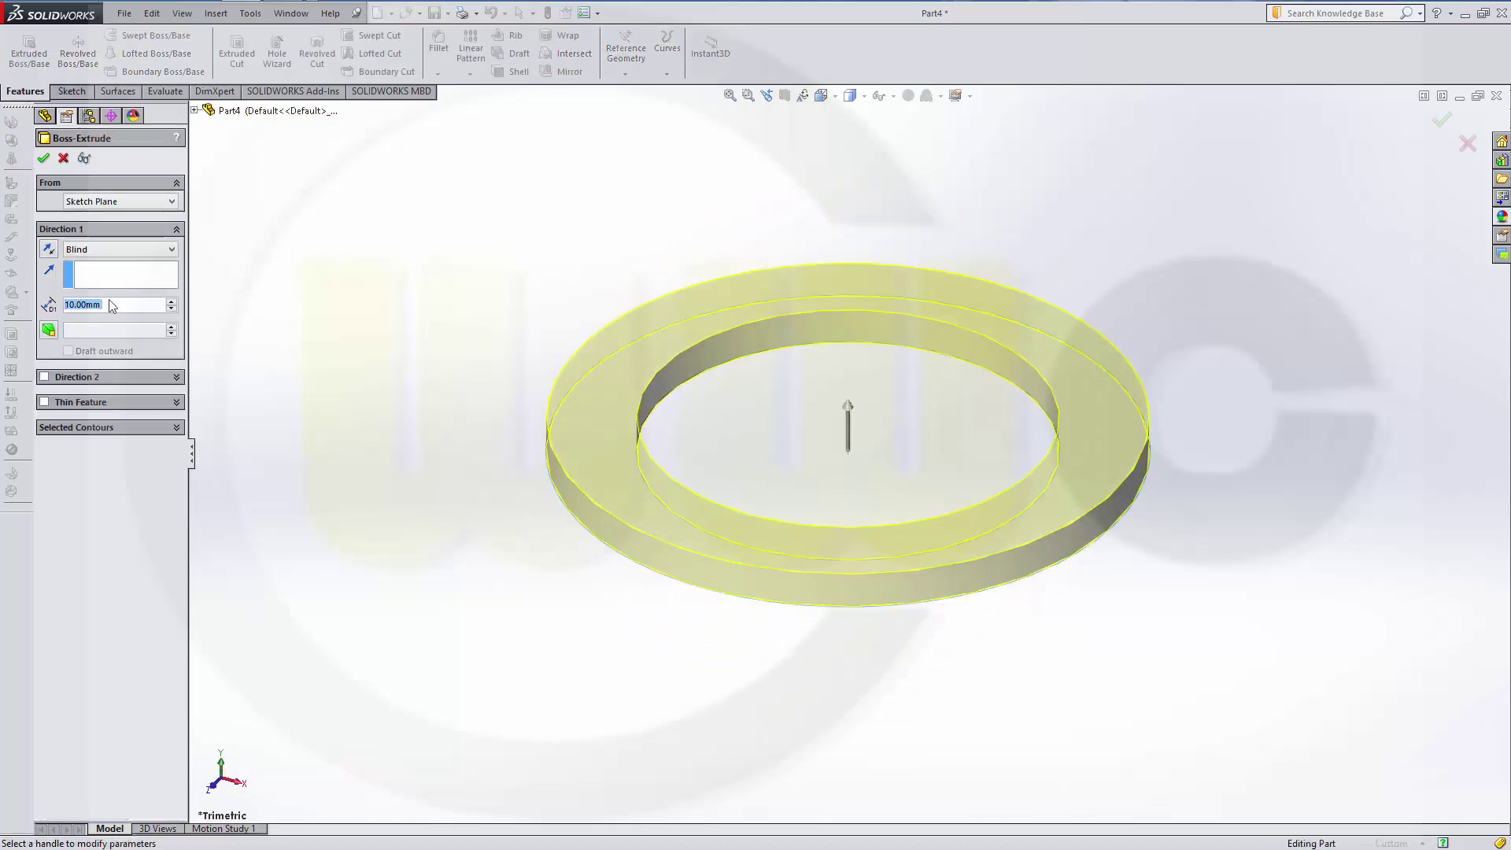
type("16")
key("Return")
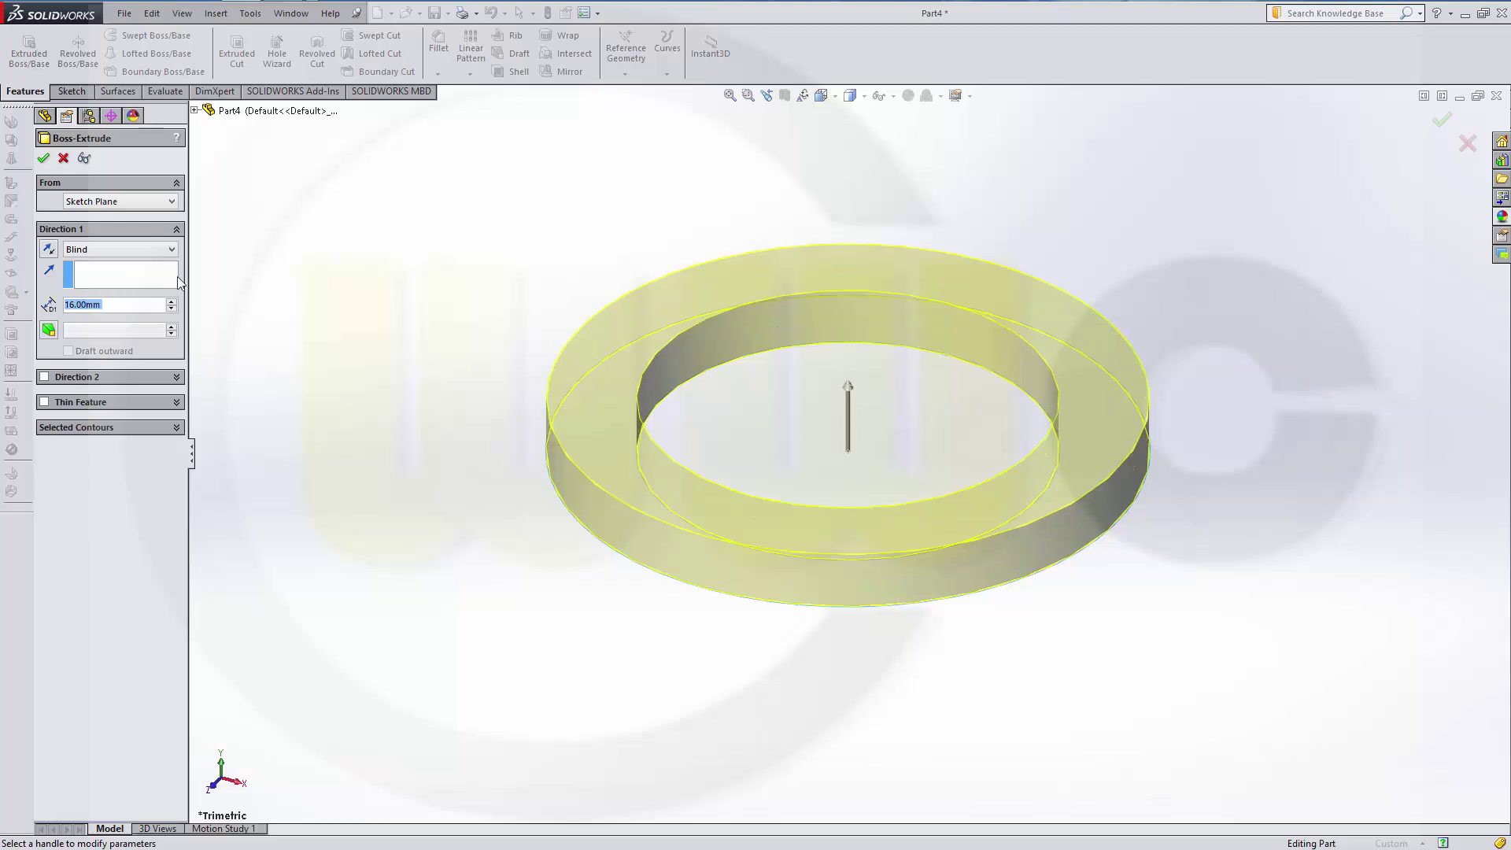
left_click(44, 158)
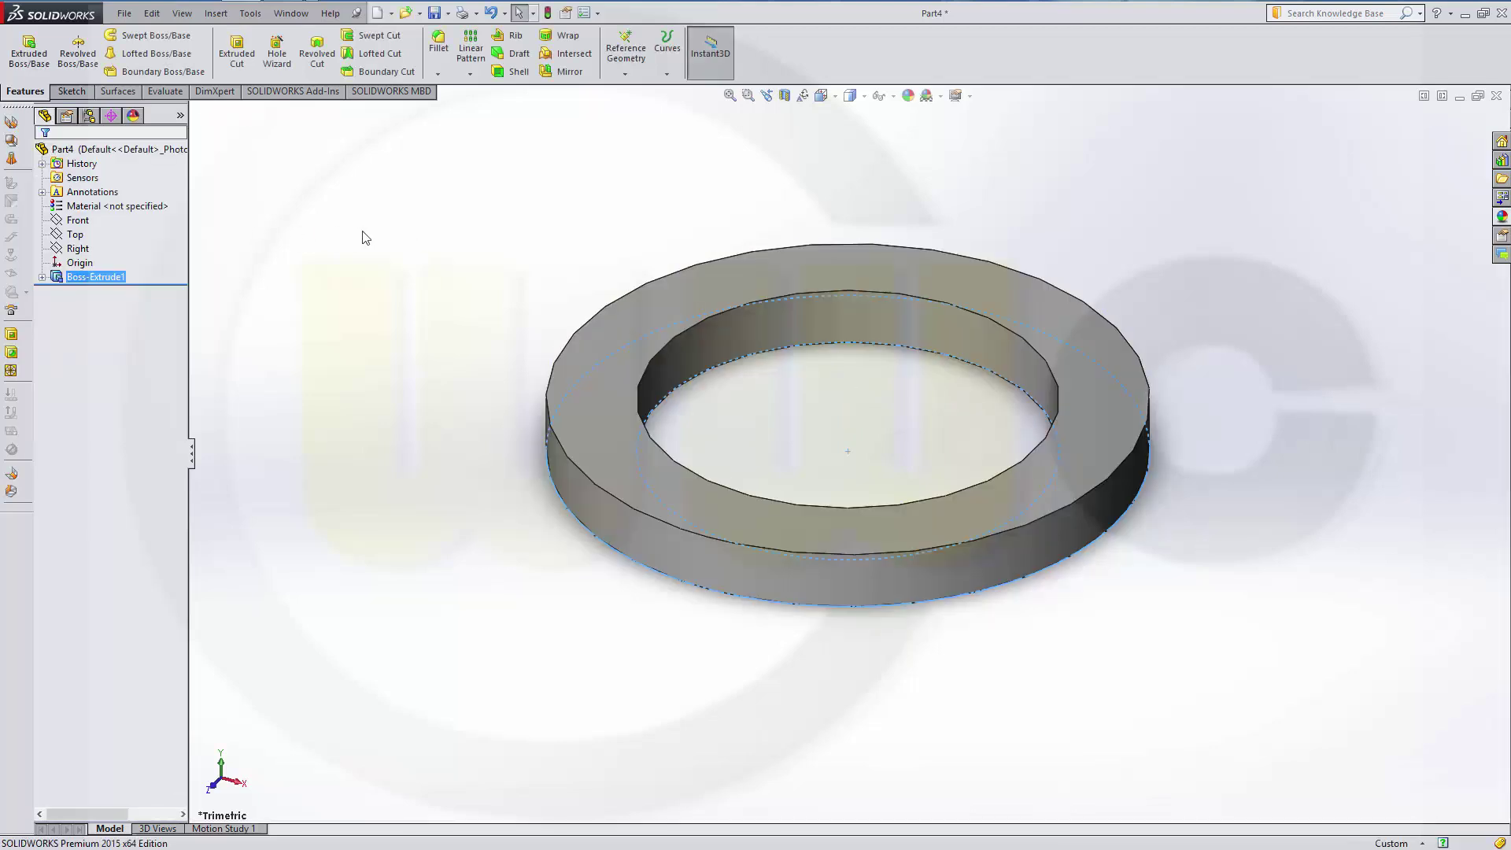
Step: Start a new sketch on the Top plane, chosen from the flyout feature tree
left_click(69, 92)
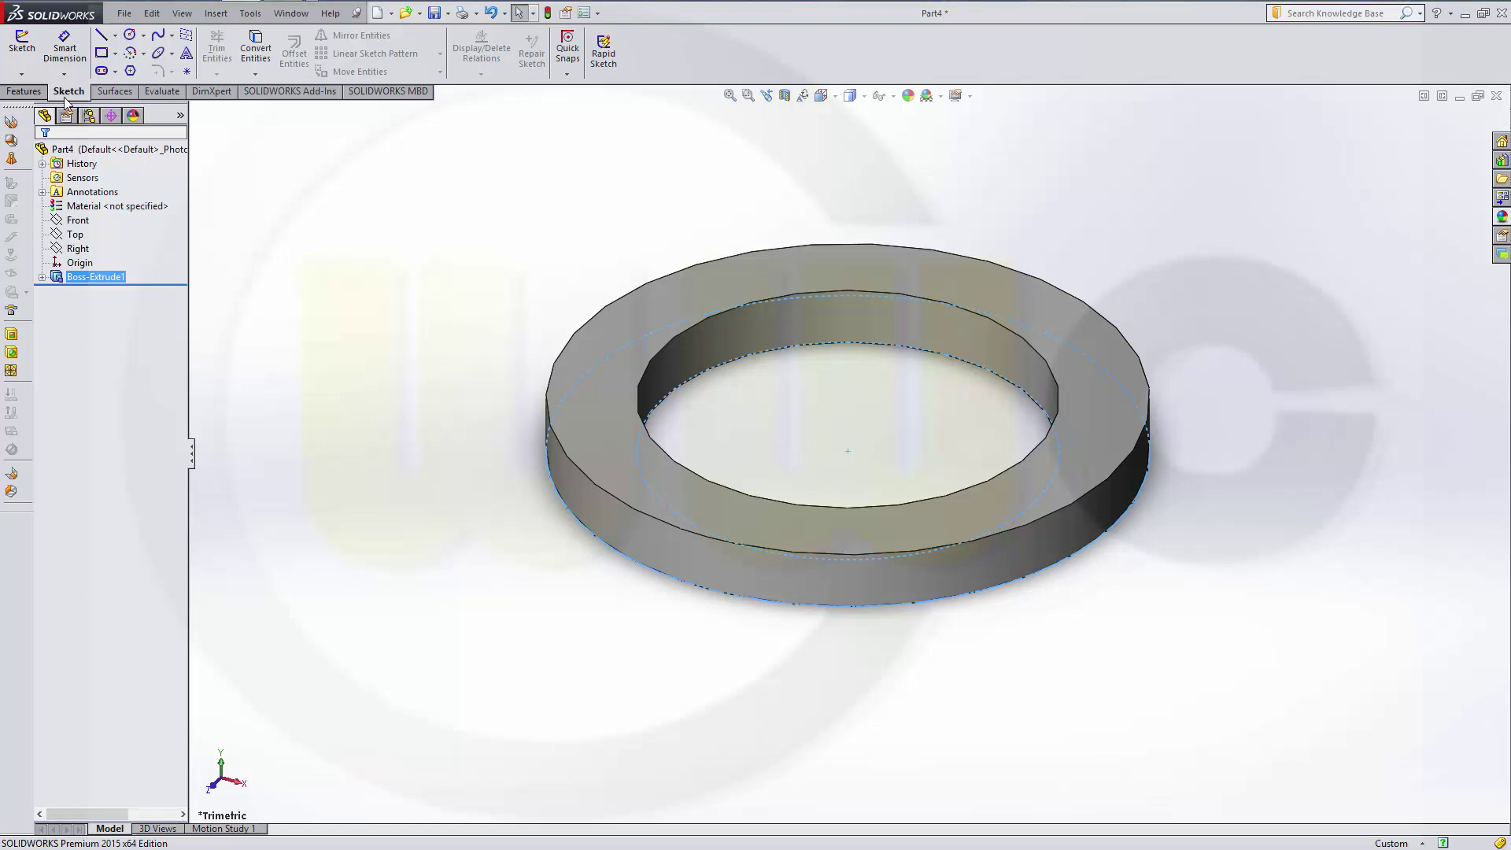
left_click(22, 43)
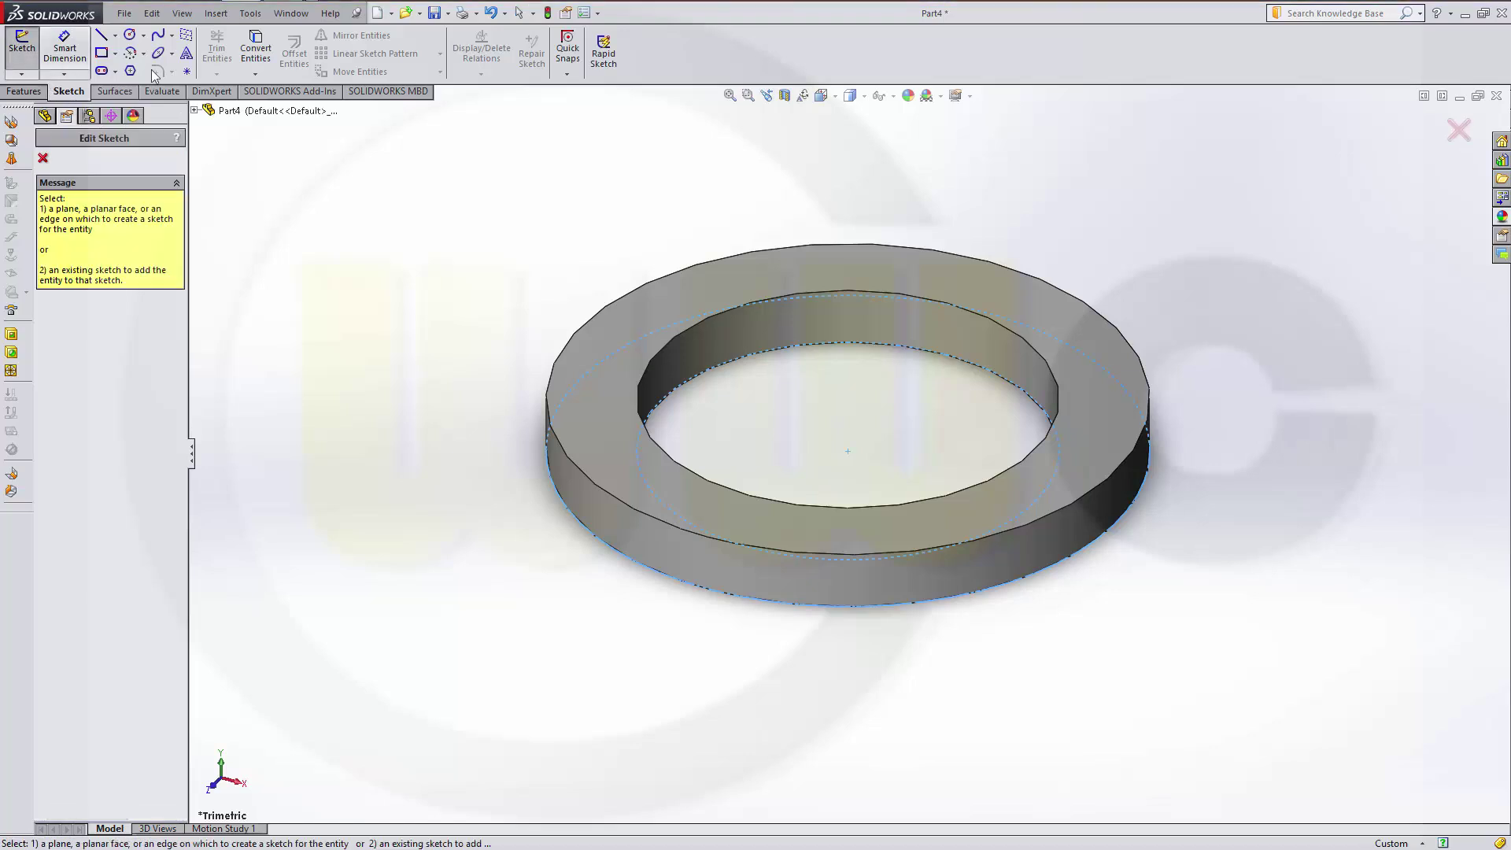
left_click(195, 111)
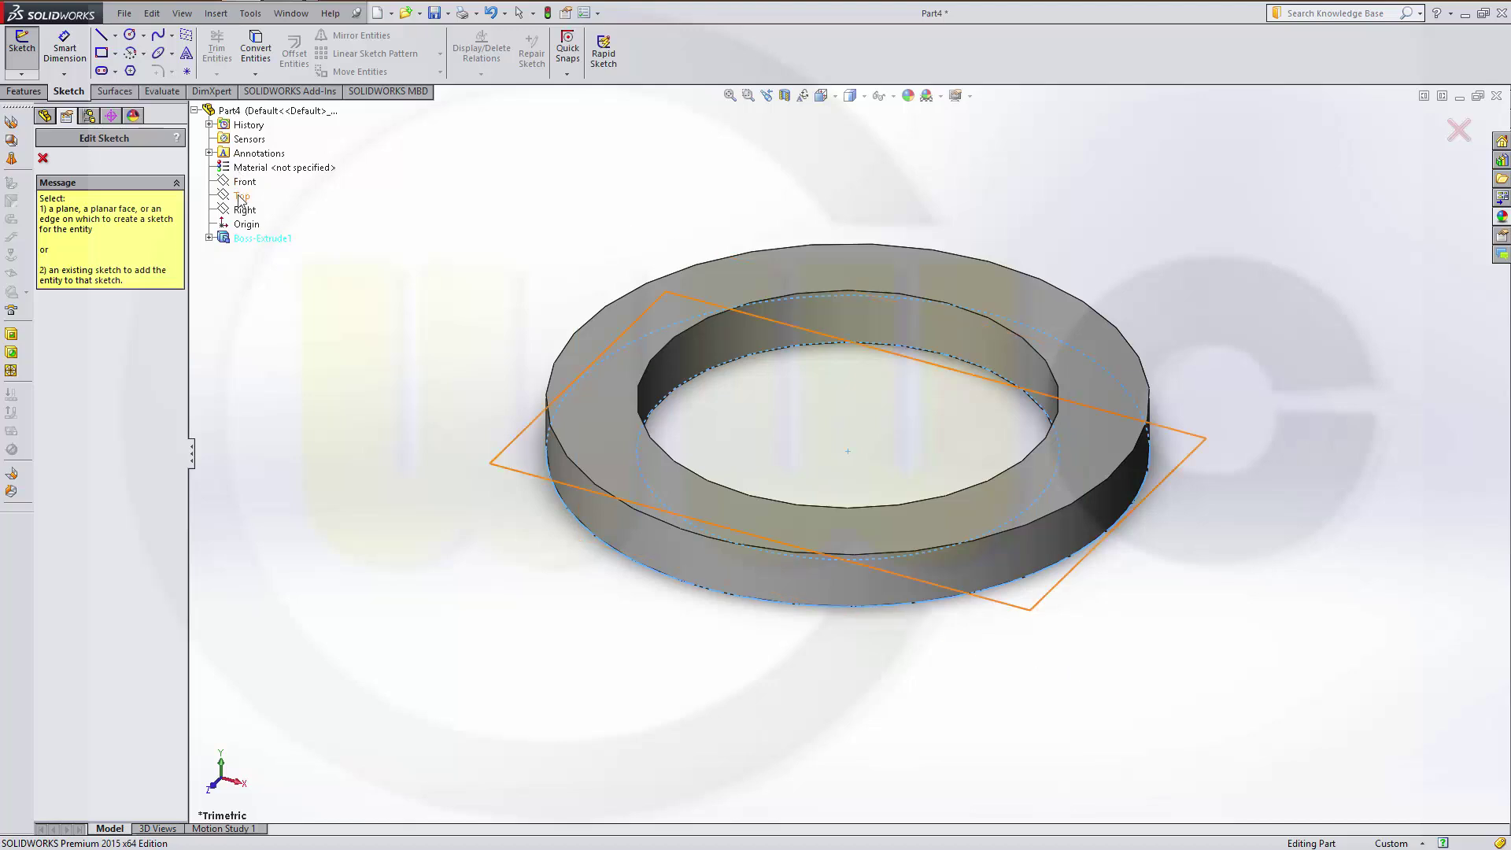
left_click(242, 197)
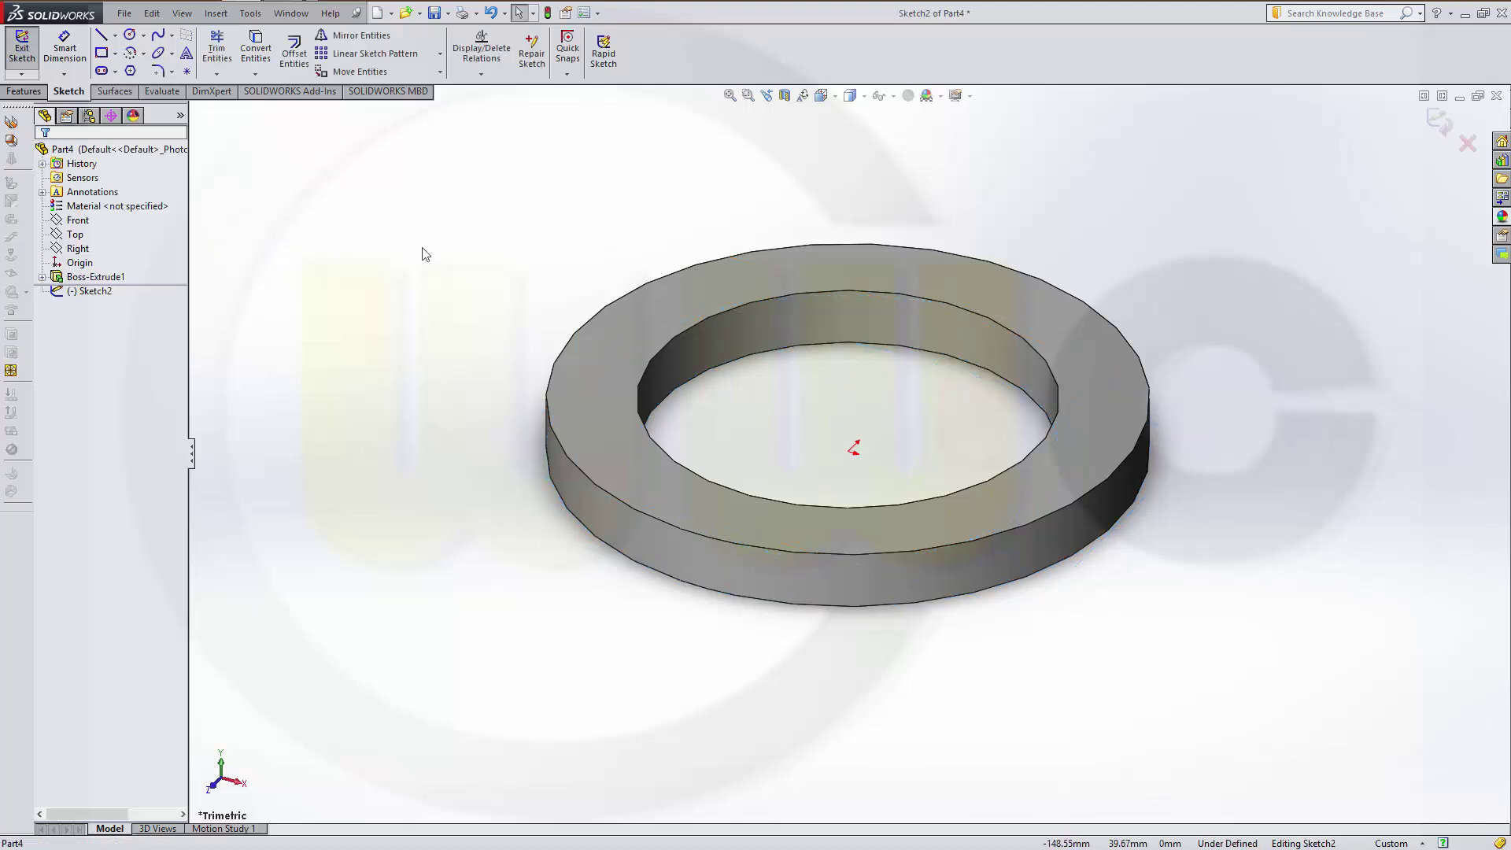
middle_click_drag(424, 253, 409, 379)
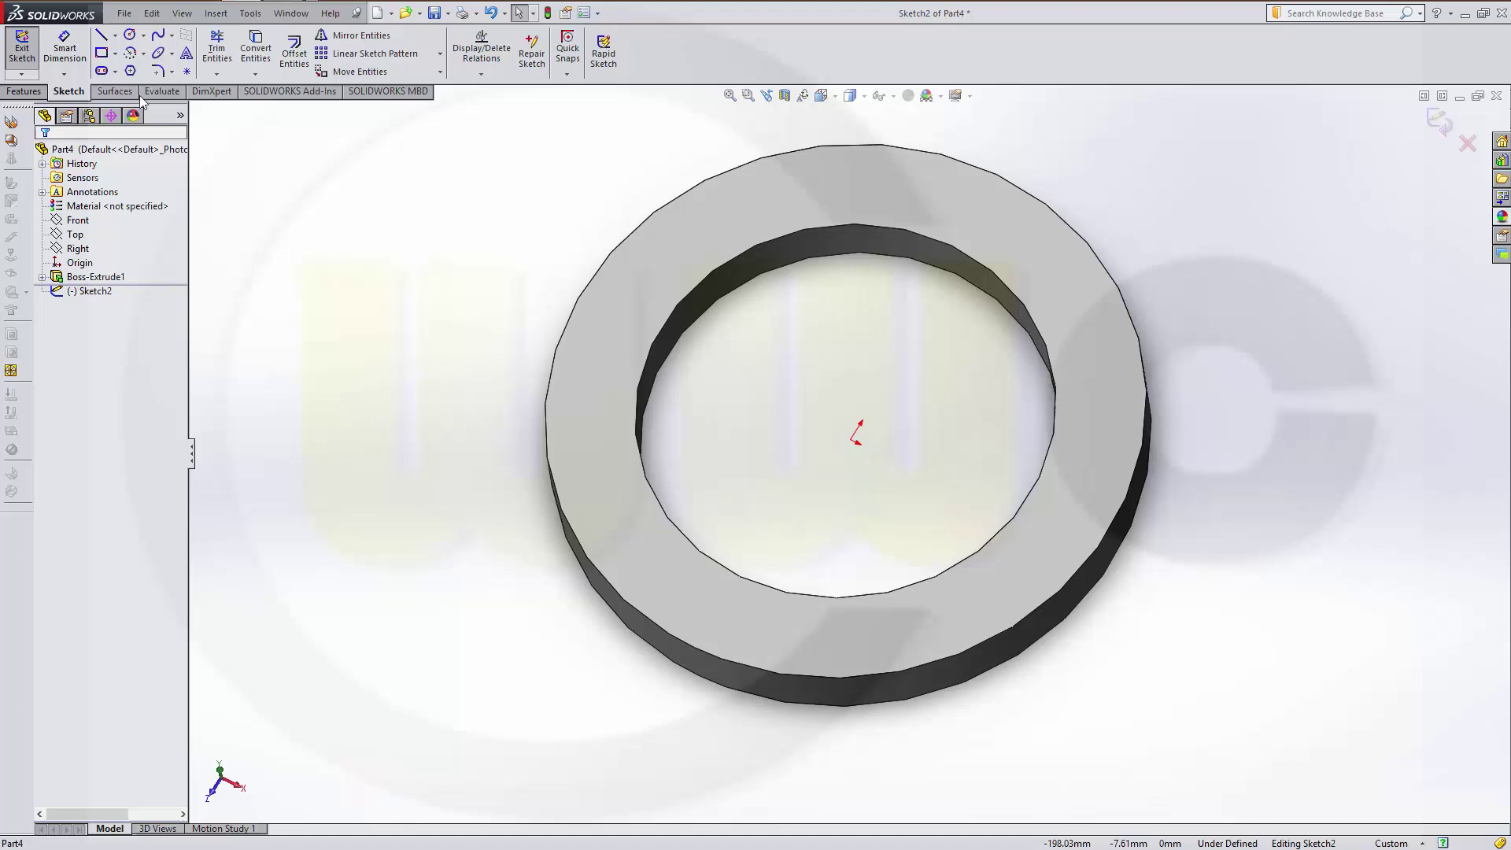
Step: Draw a 20 mm circle outside the ring's upper-left edge
left_click(129, 35)
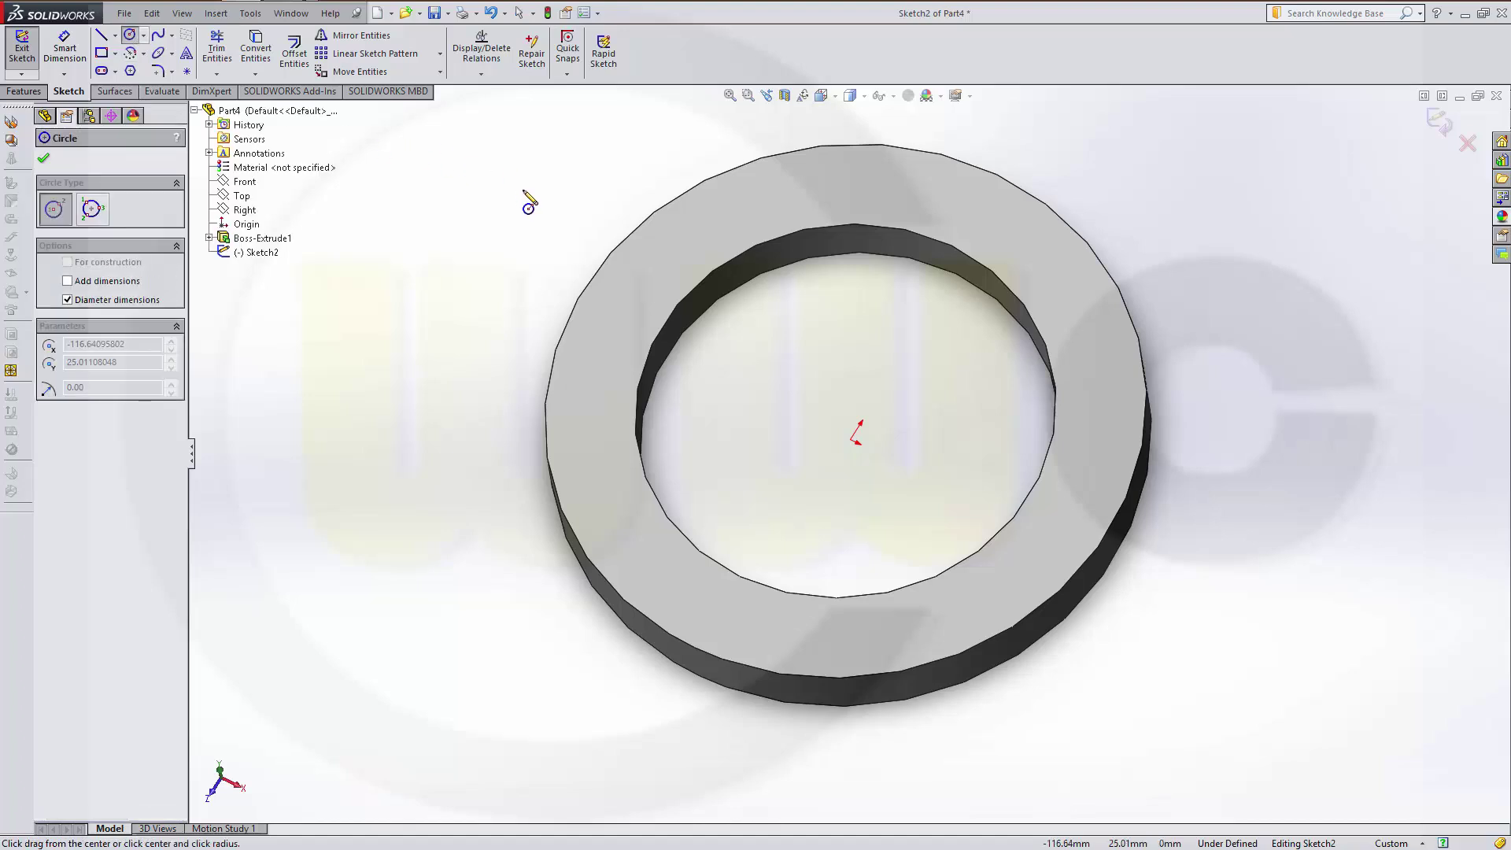
left_click(518, 185)
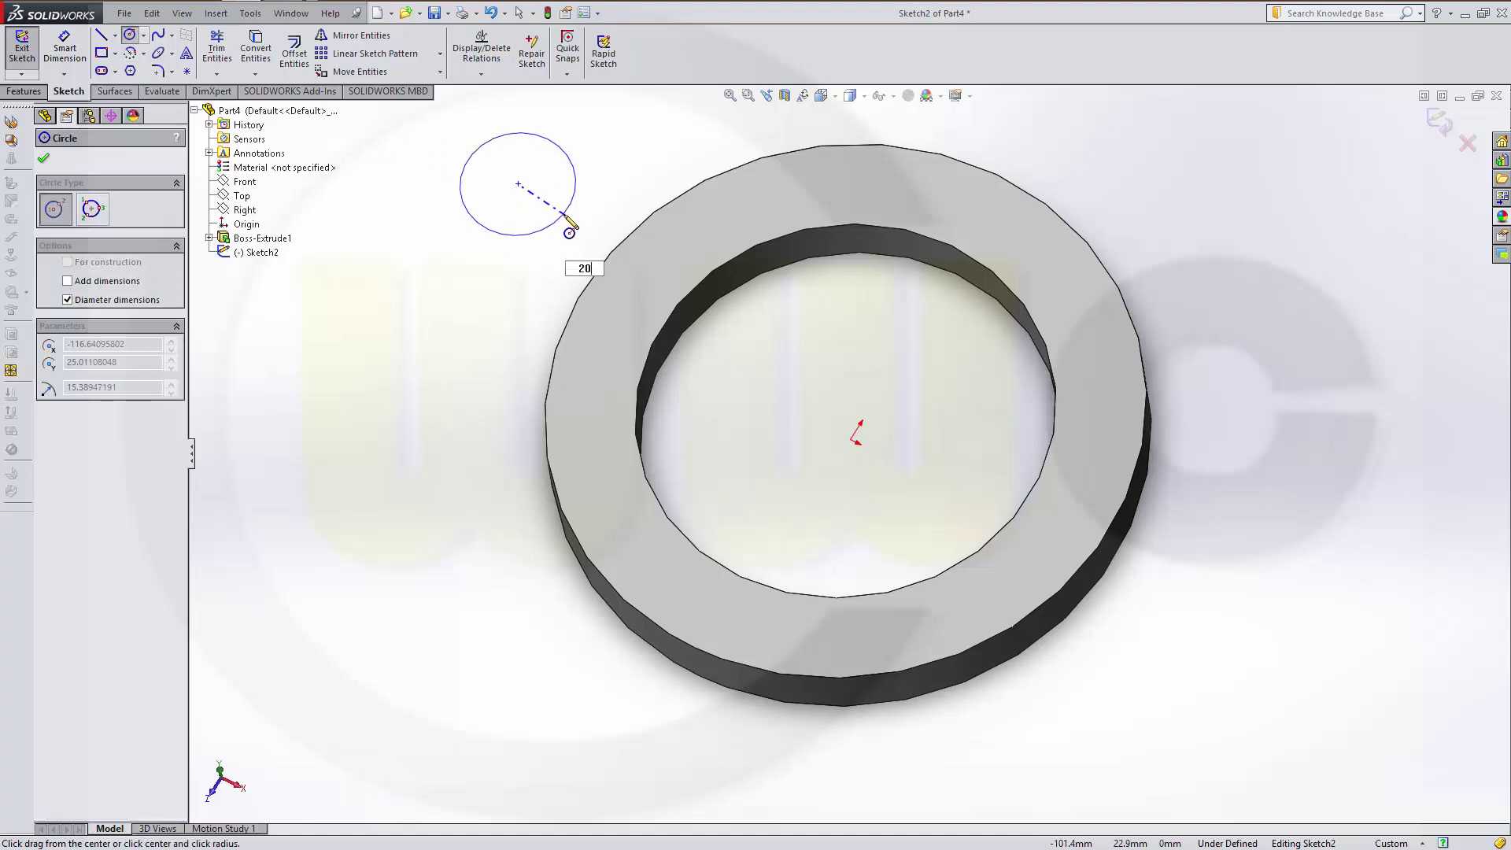
key("Return")
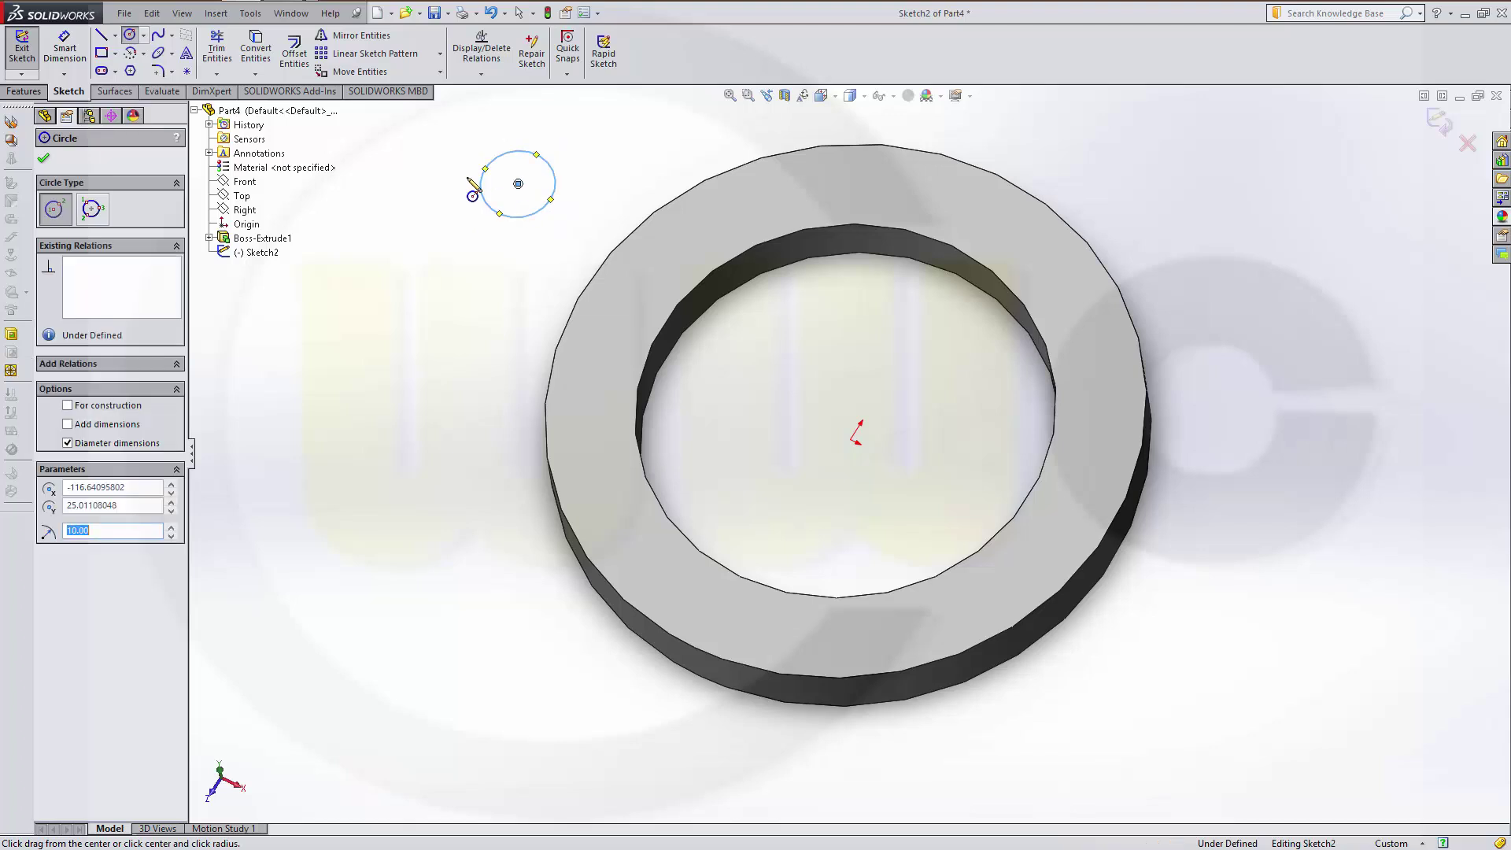
Step: Draw a line from the small circle's centre to the ring's origin
left_click(102, 35)
left_click(518, 184)
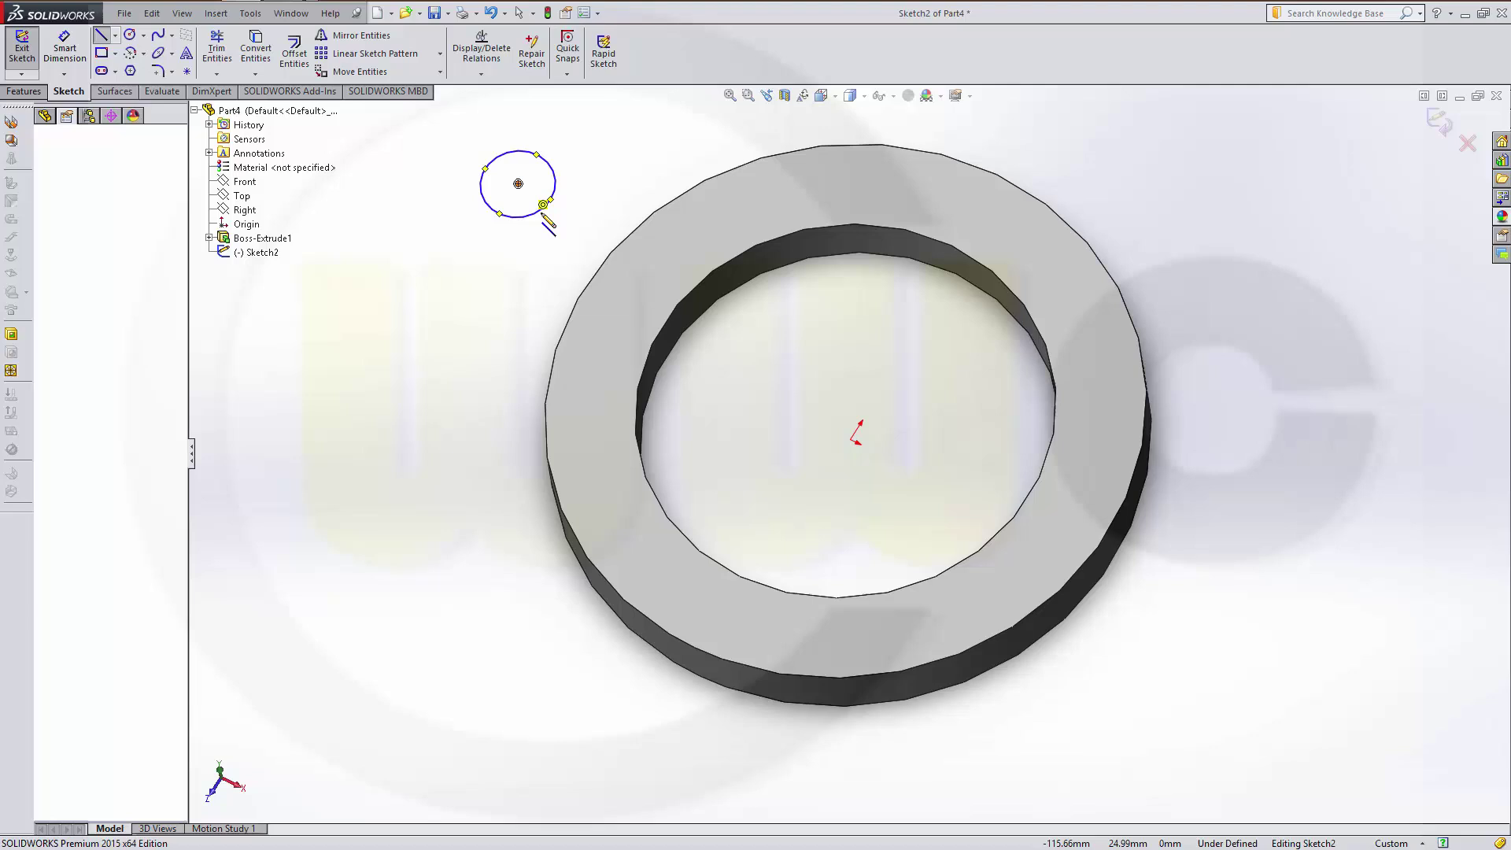
left_click(851, 439)
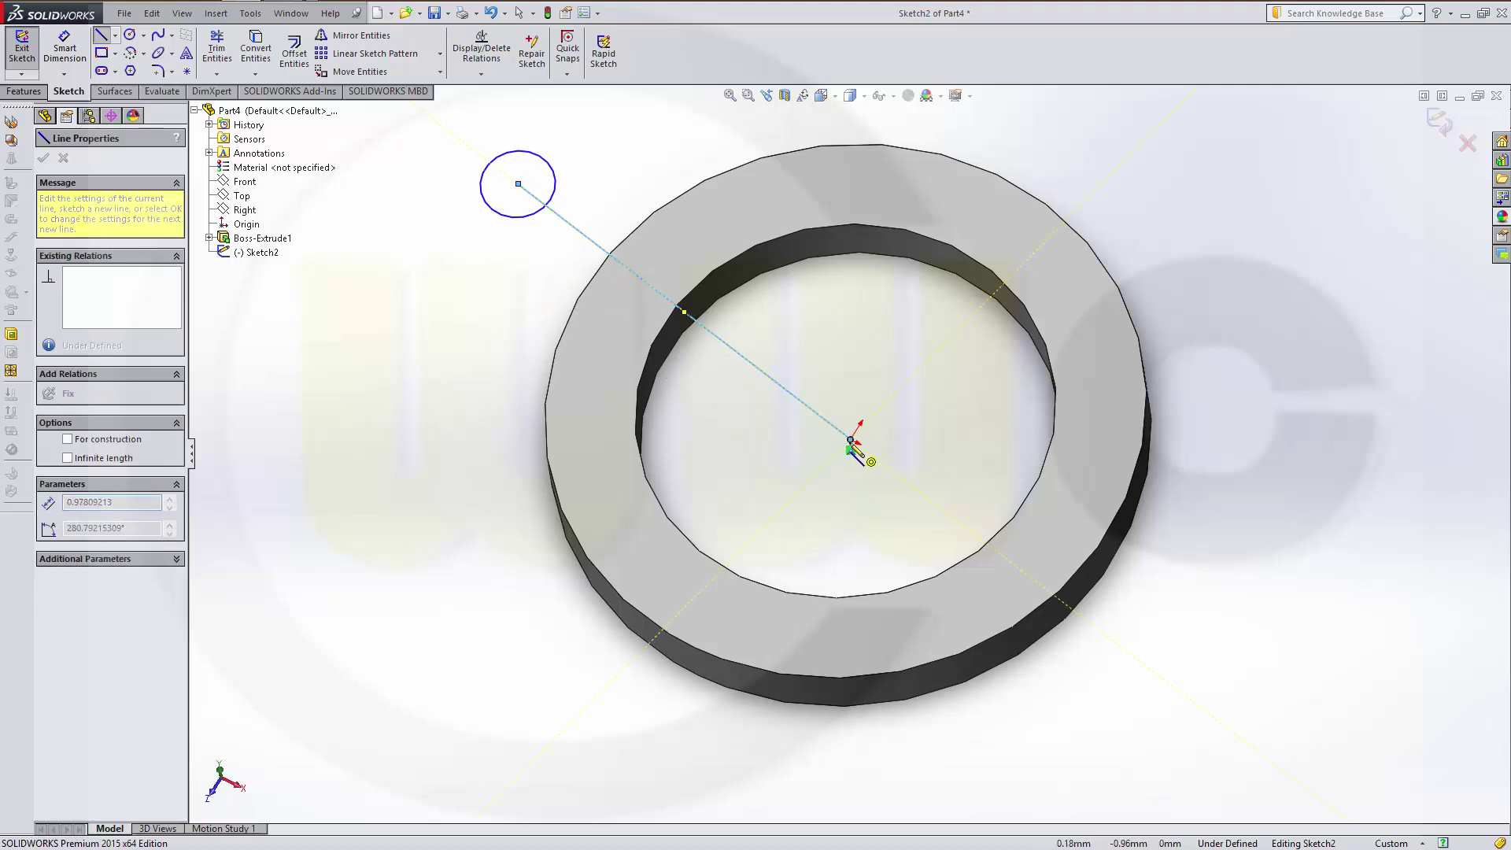
key("a")
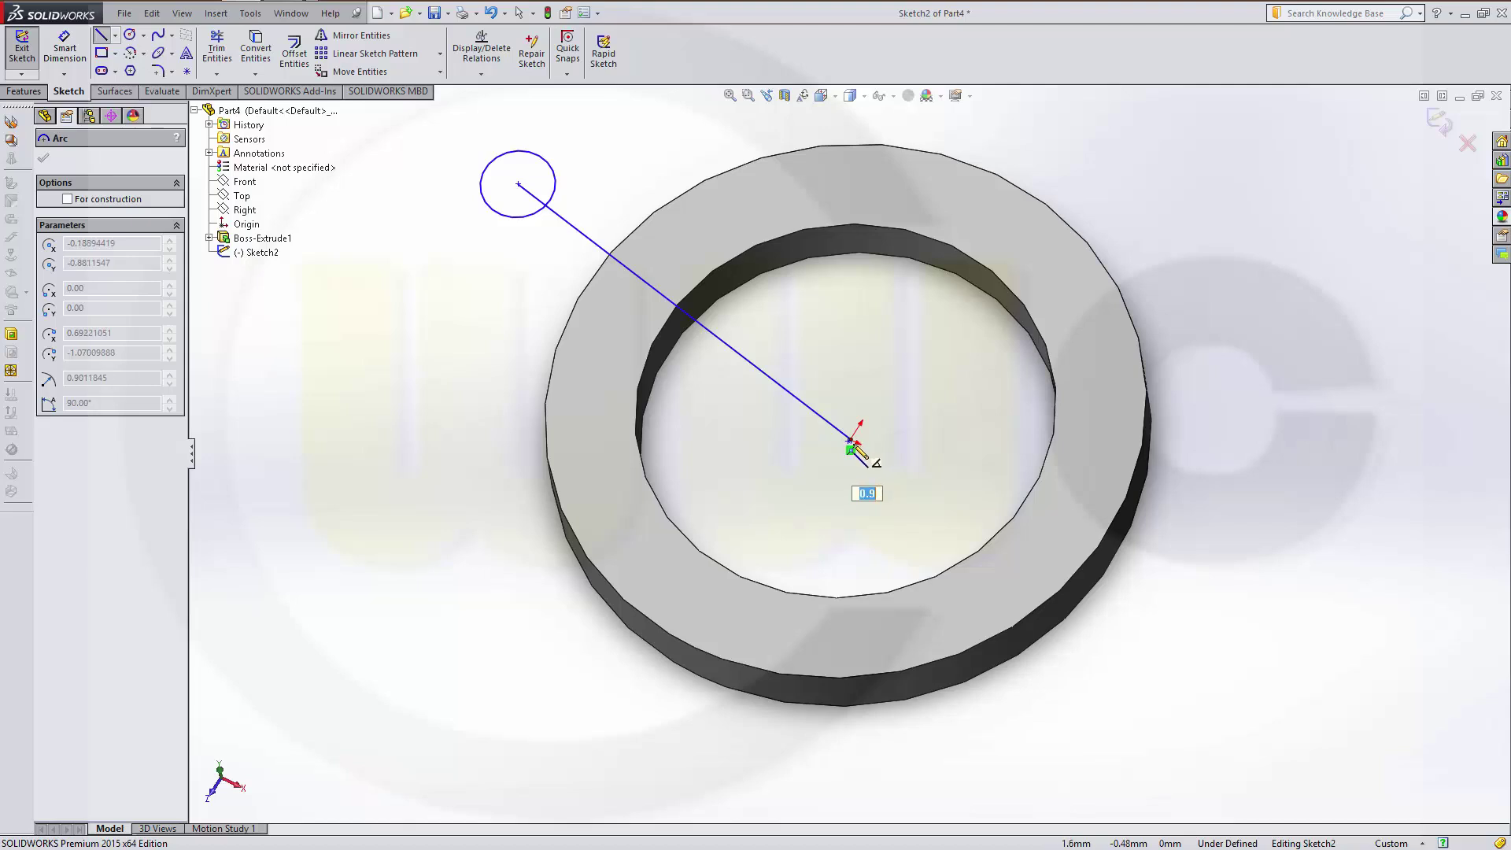
key("Escape")
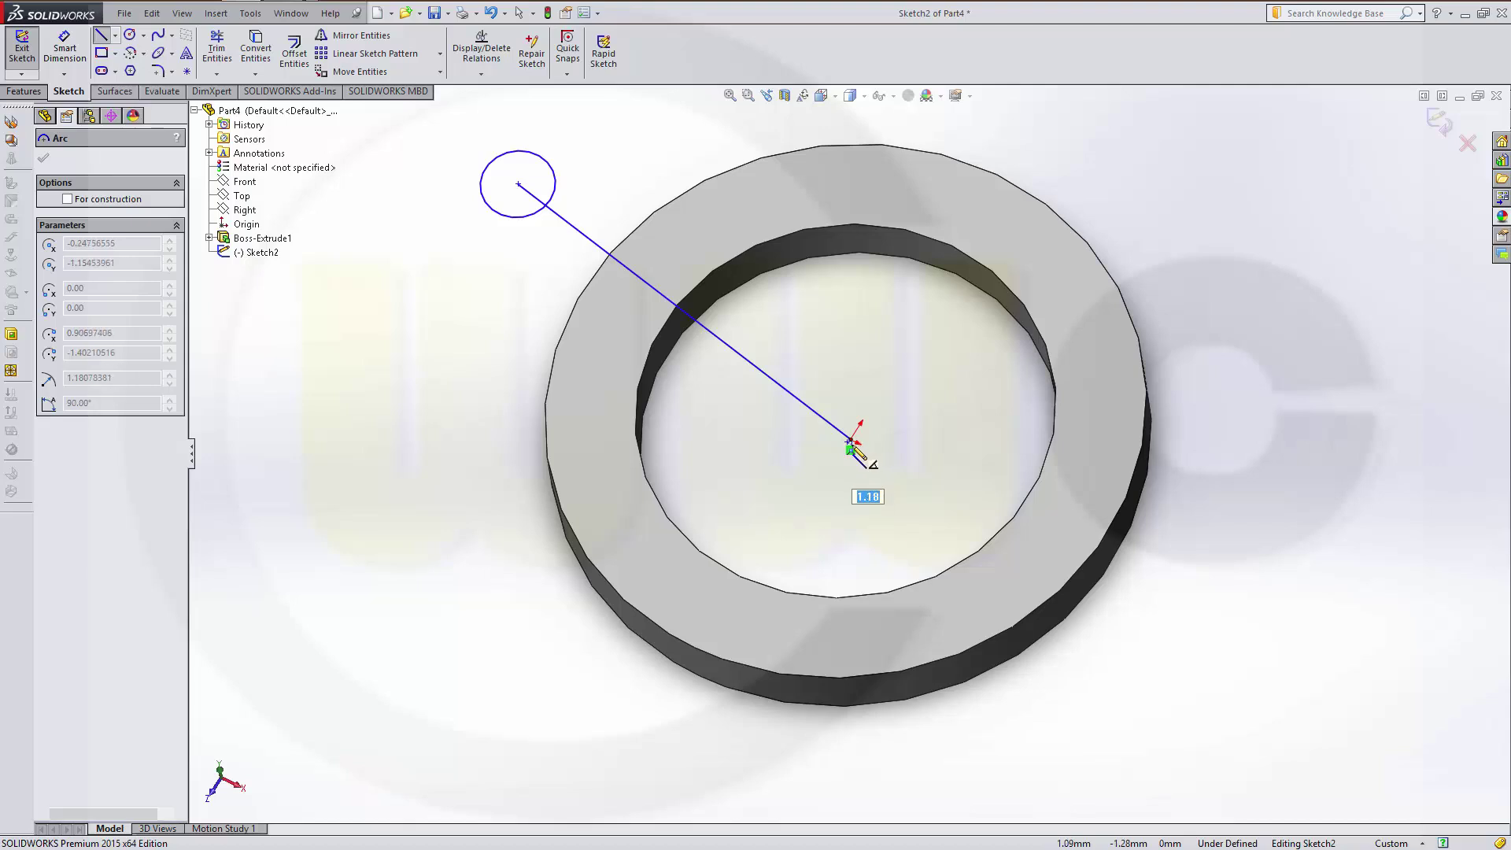
Step: Draw a second line from the origin and constrain it Horizontal
key("l")
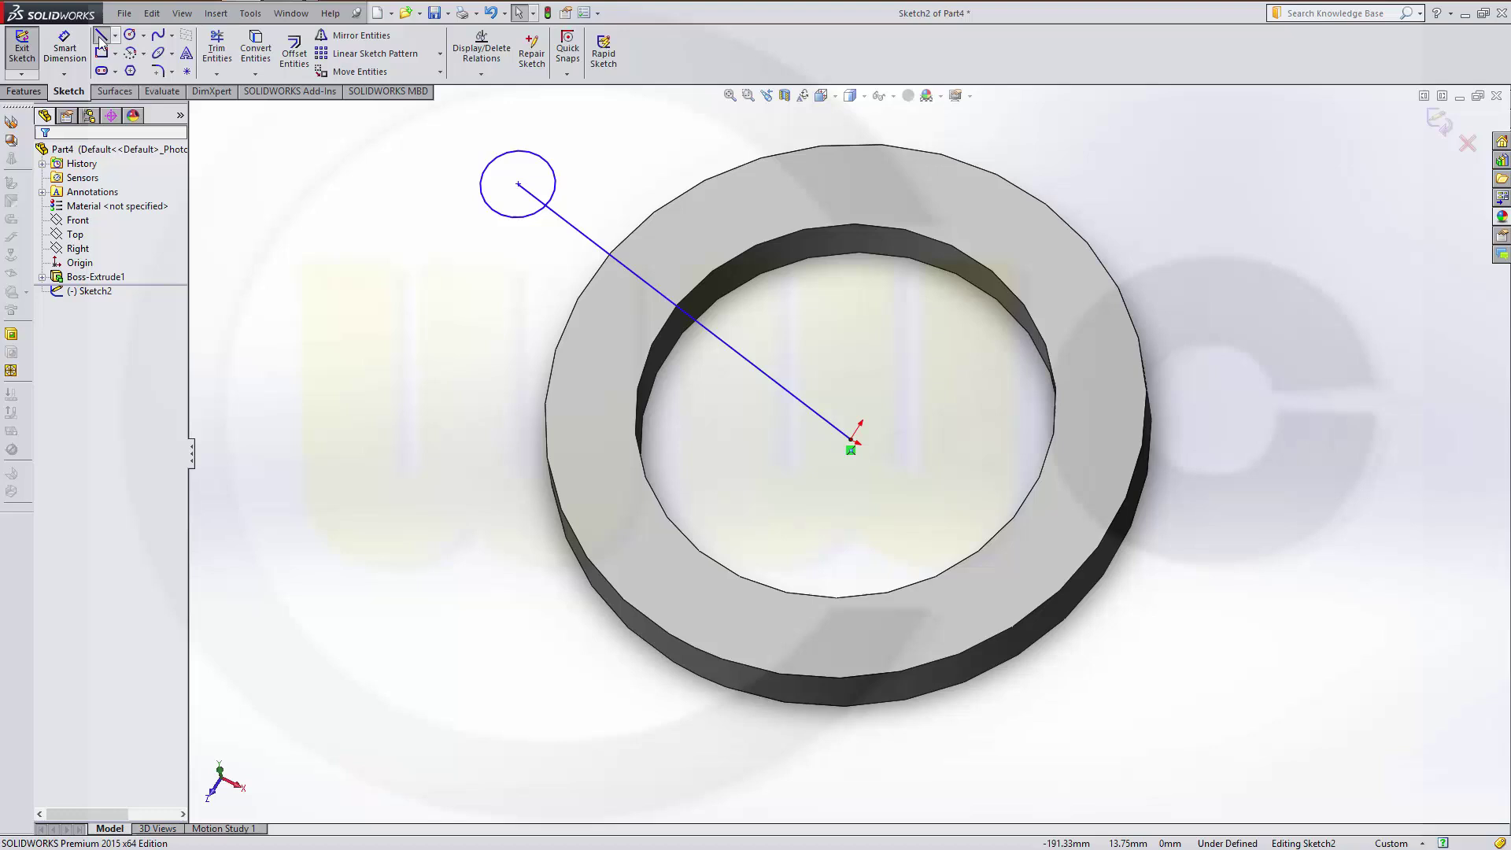
left_click(850, 439)
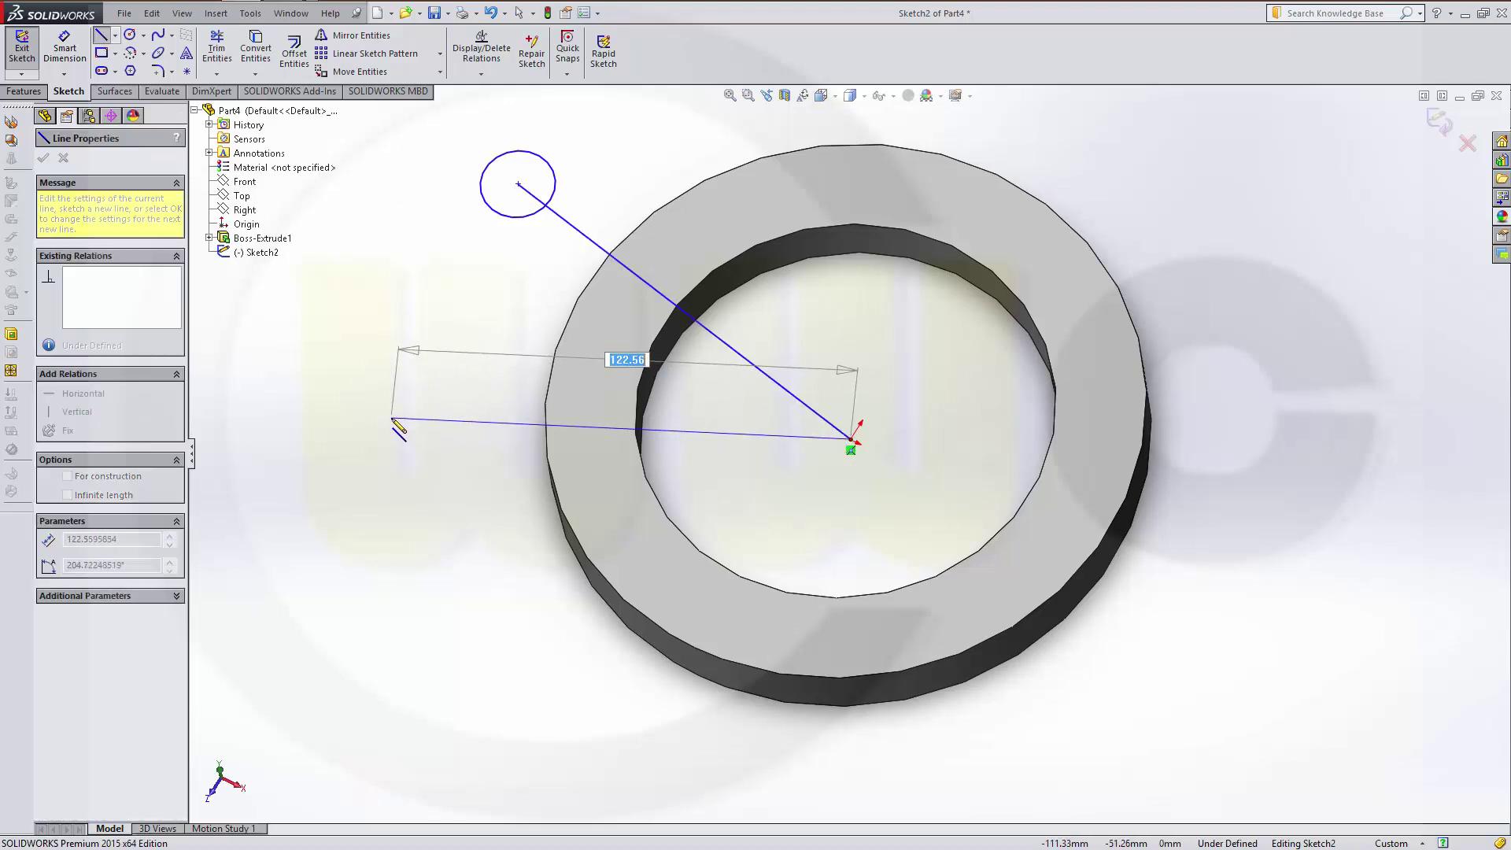
left_click(392, 417)
key("Escape")
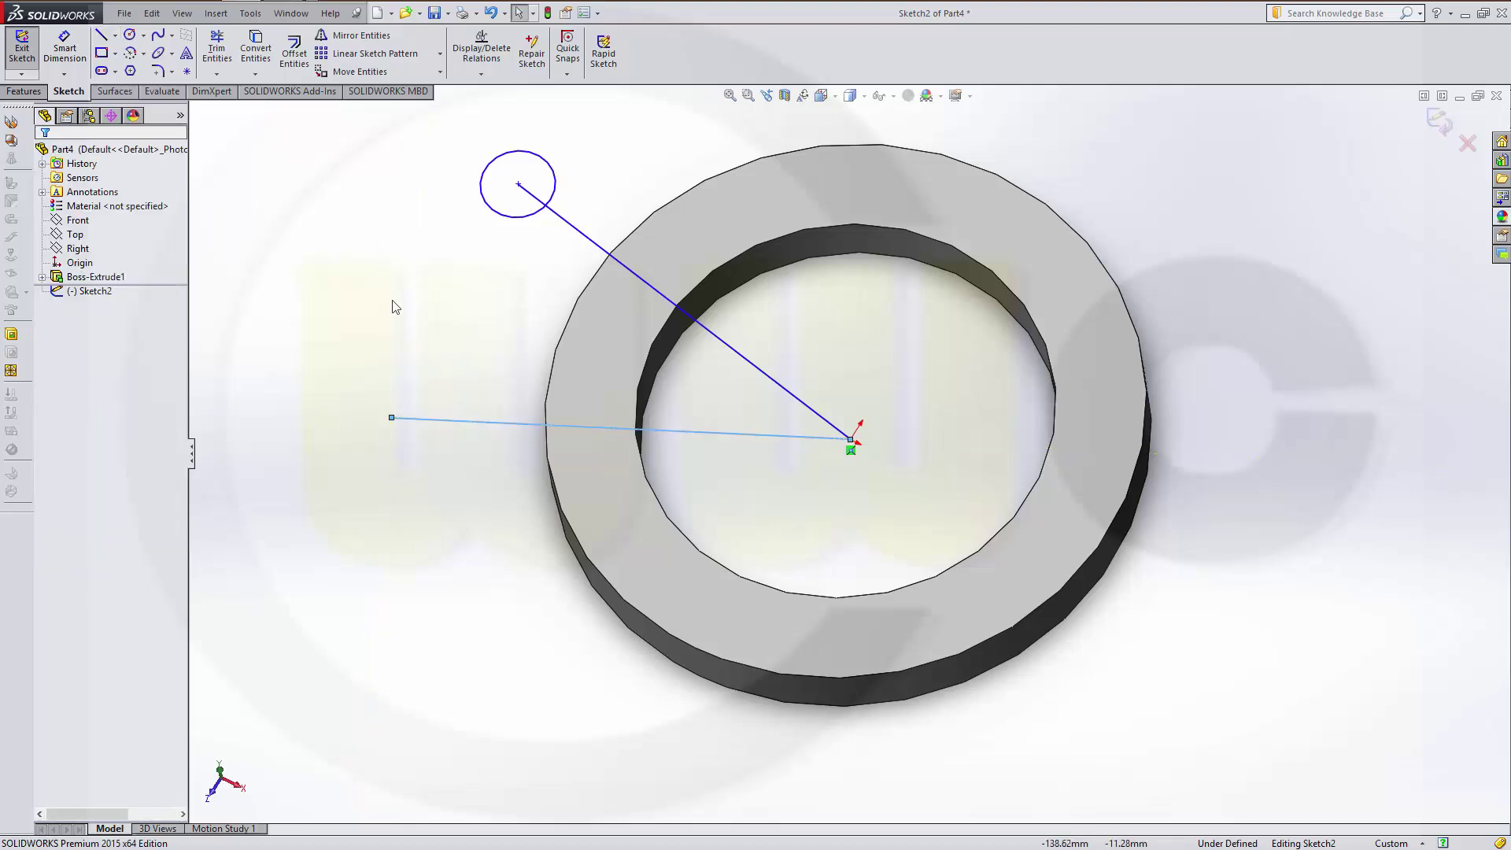
left_click(442, 423)
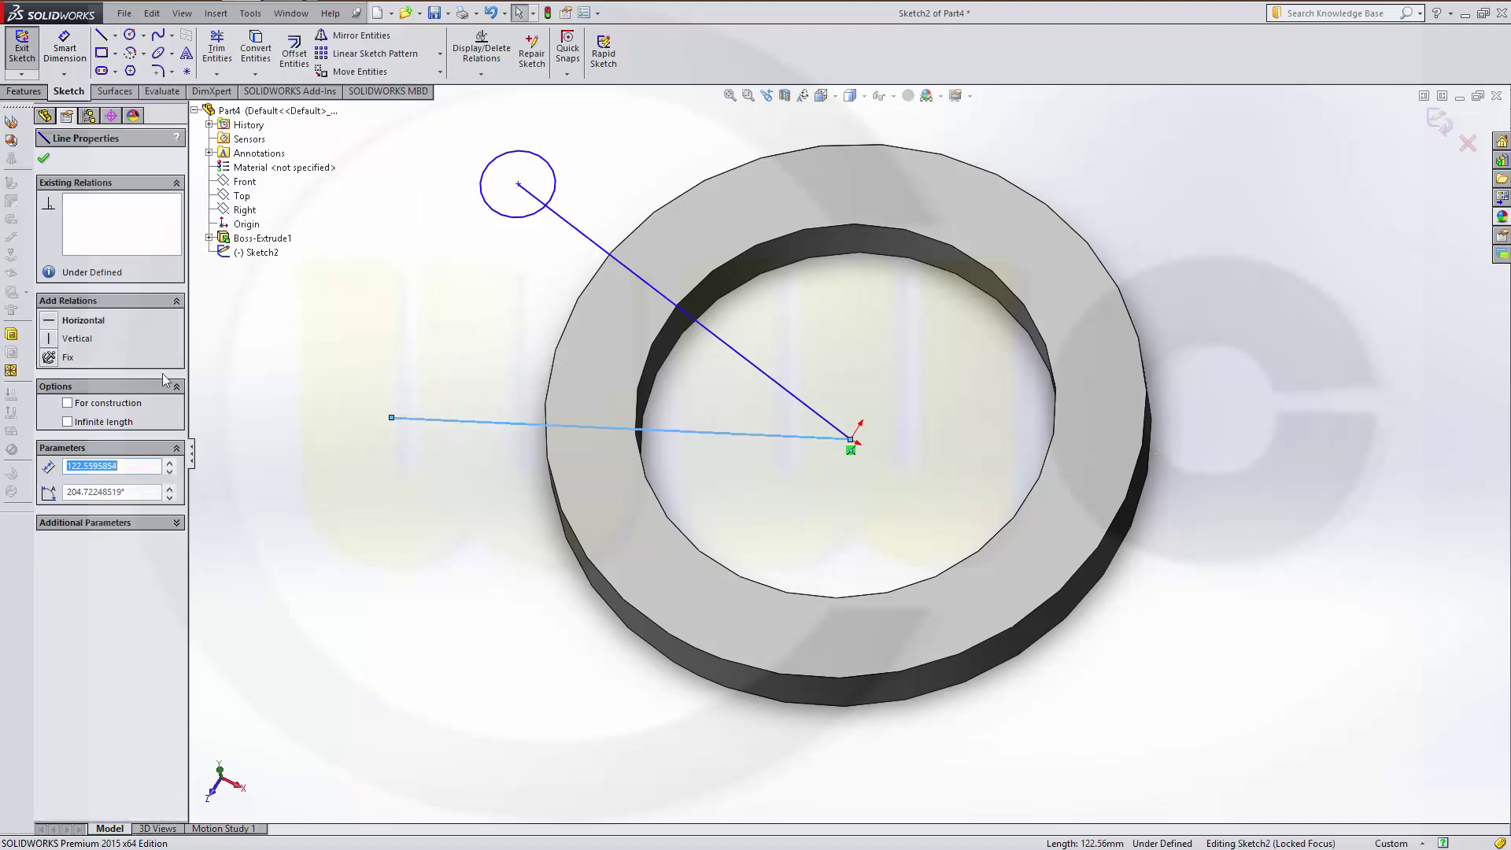
left_click(51, 321)
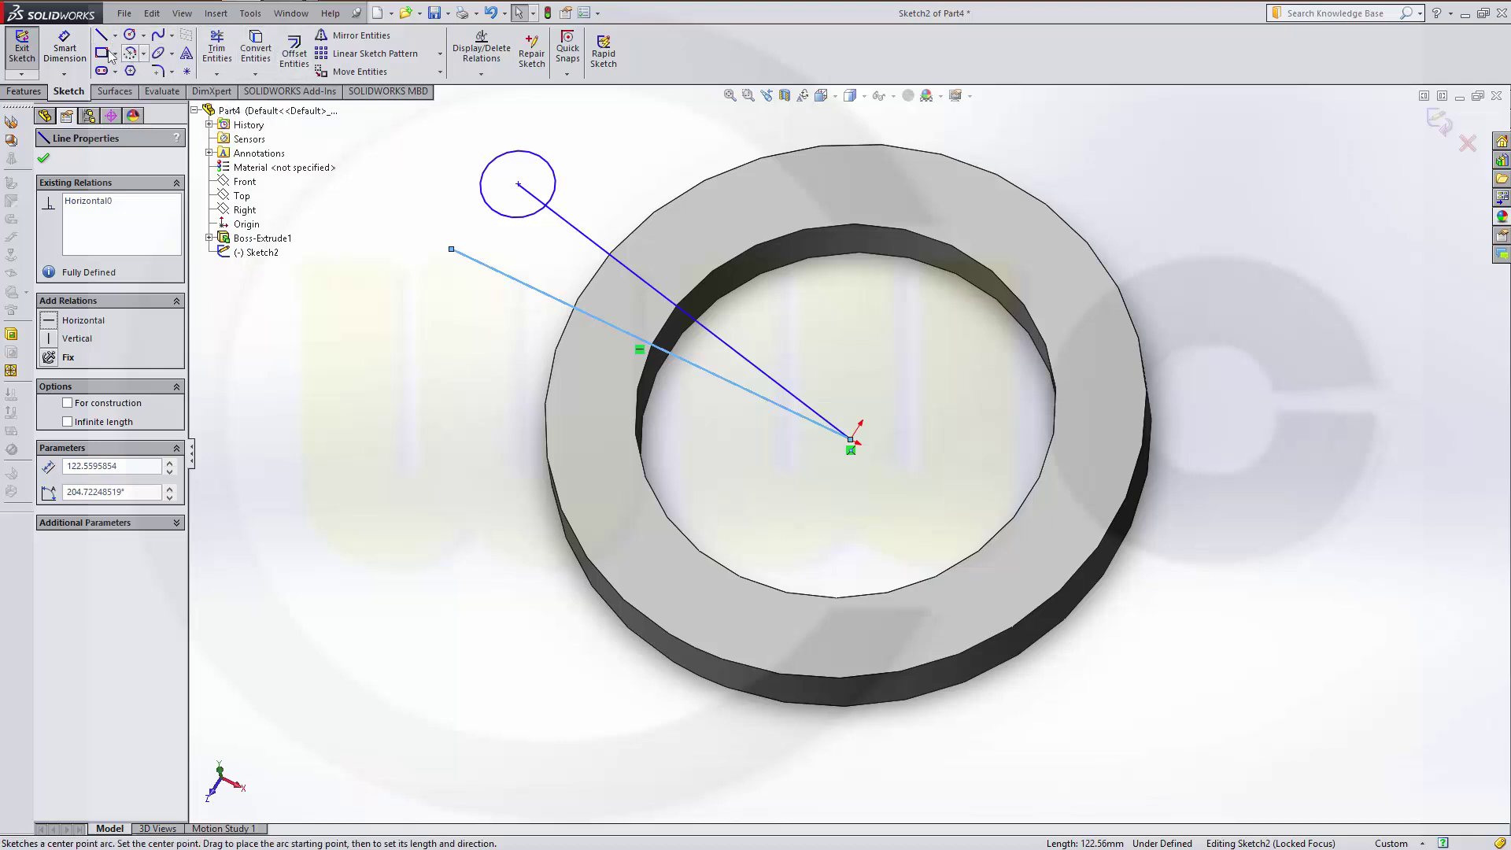
Step: Dimension the circle at Ø20 and delete the unwanted 116.64 line dimension
left_click(65, 49)
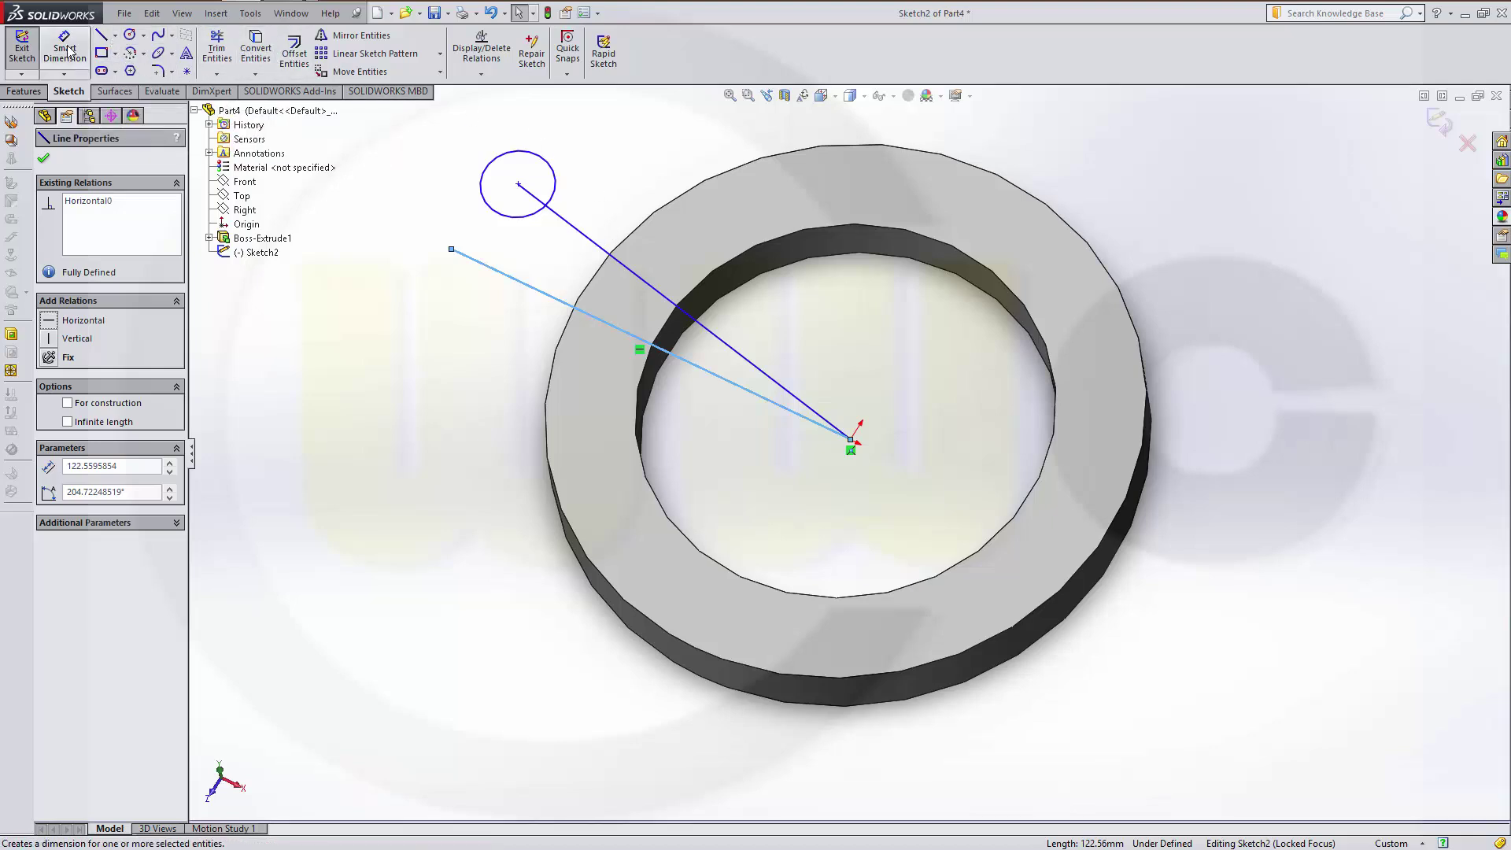
left_click(492, 209)
left_click(401, 157)
key("Return")
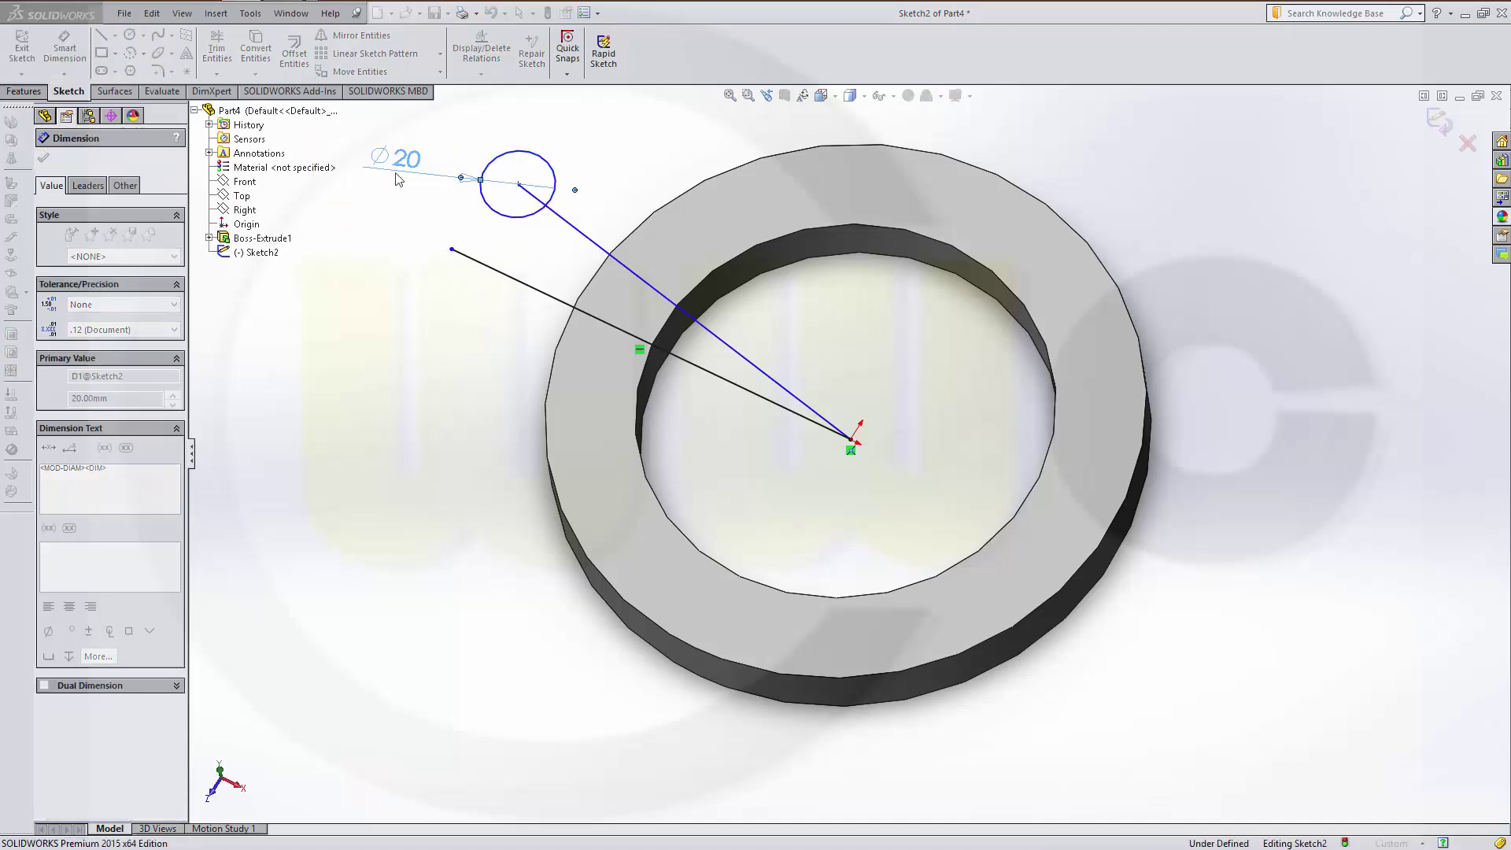
left_click(543, 206)
left_click(636, 187)
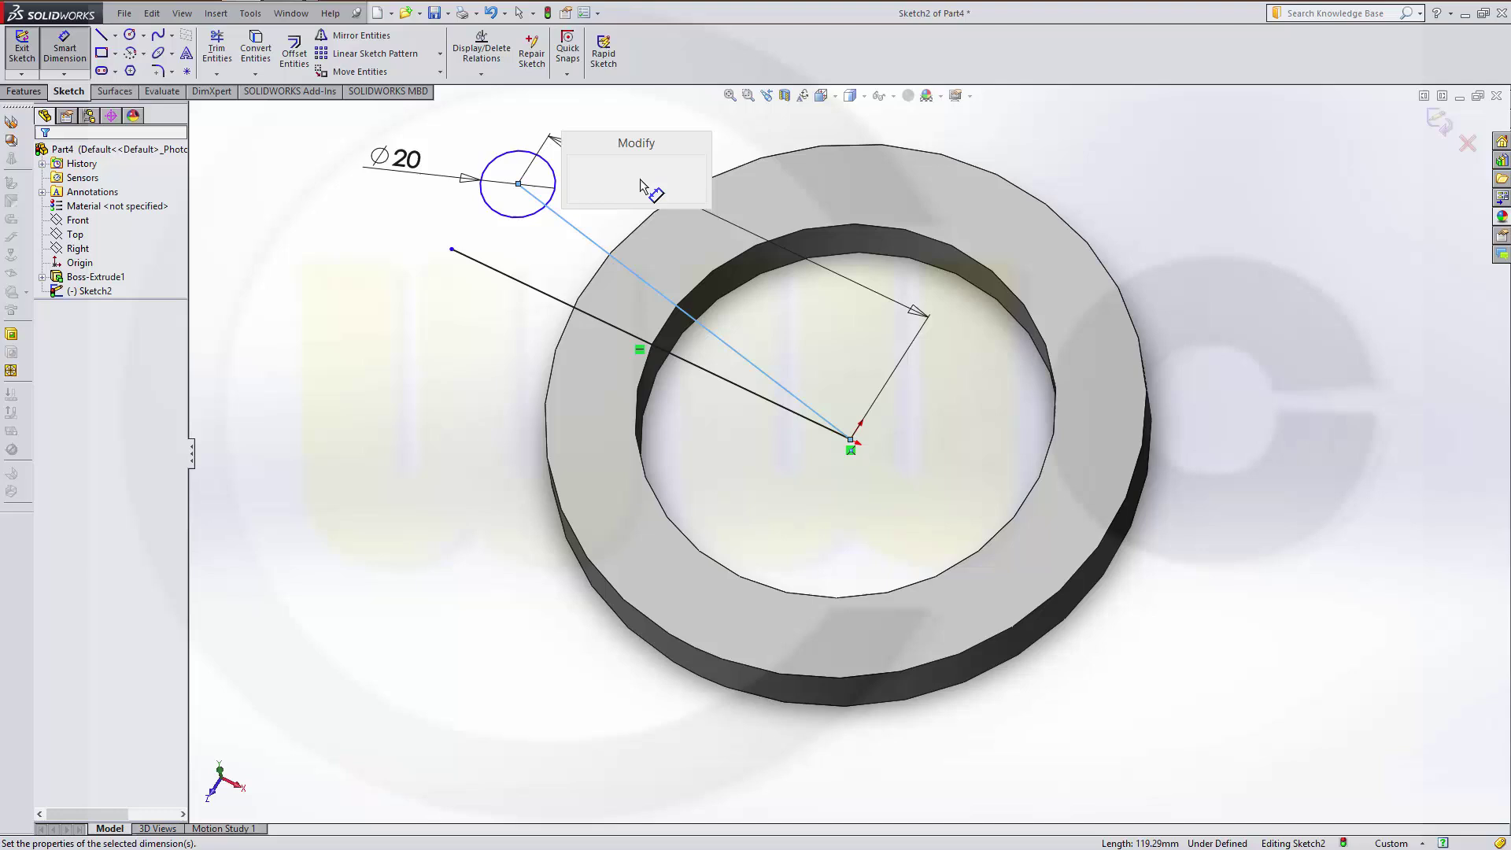
key("Return")
key("Escape")
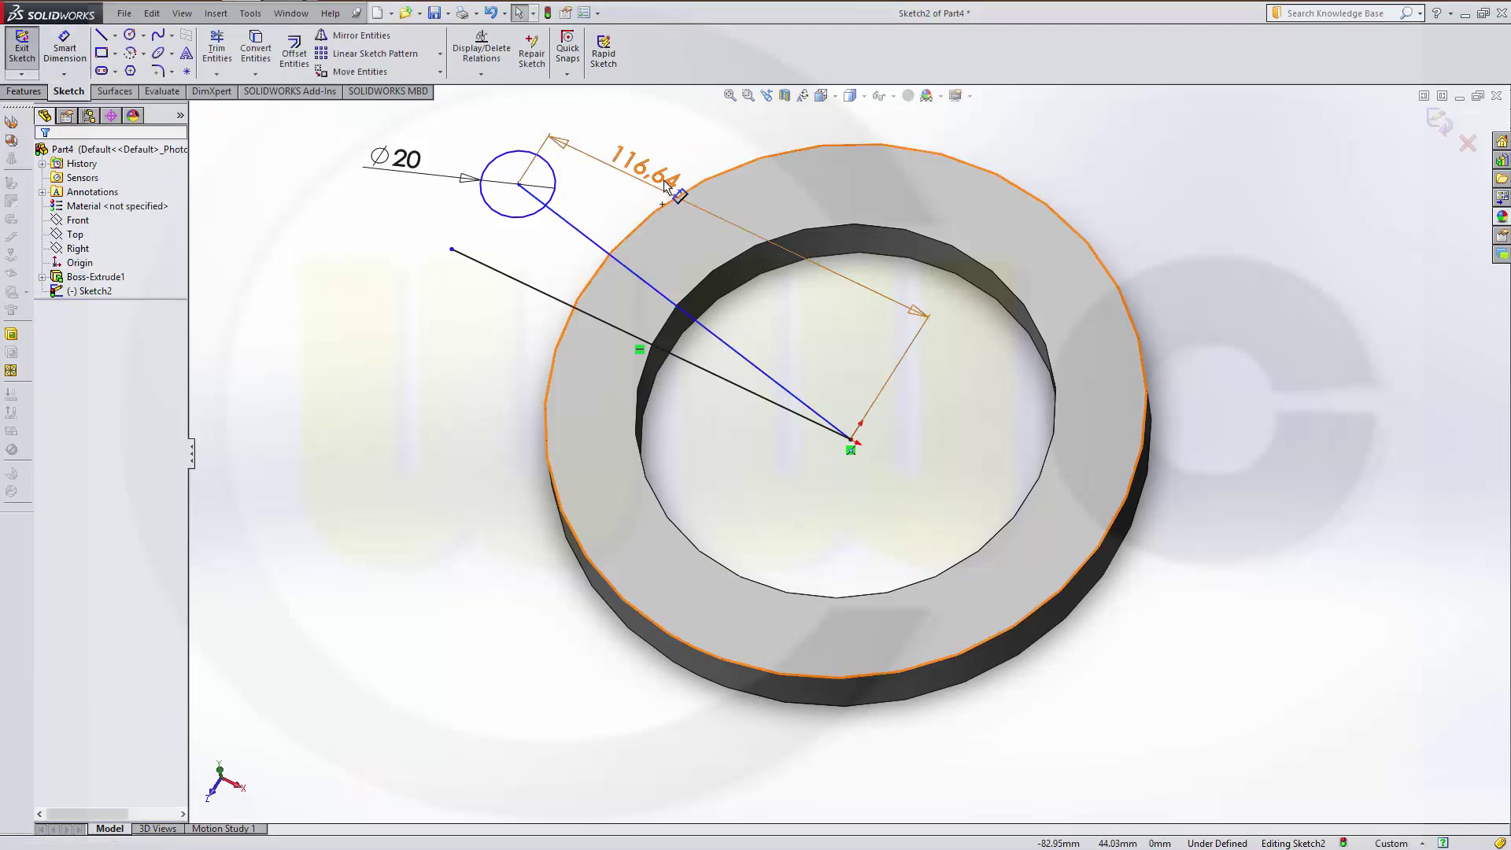
left_click(665, 185)
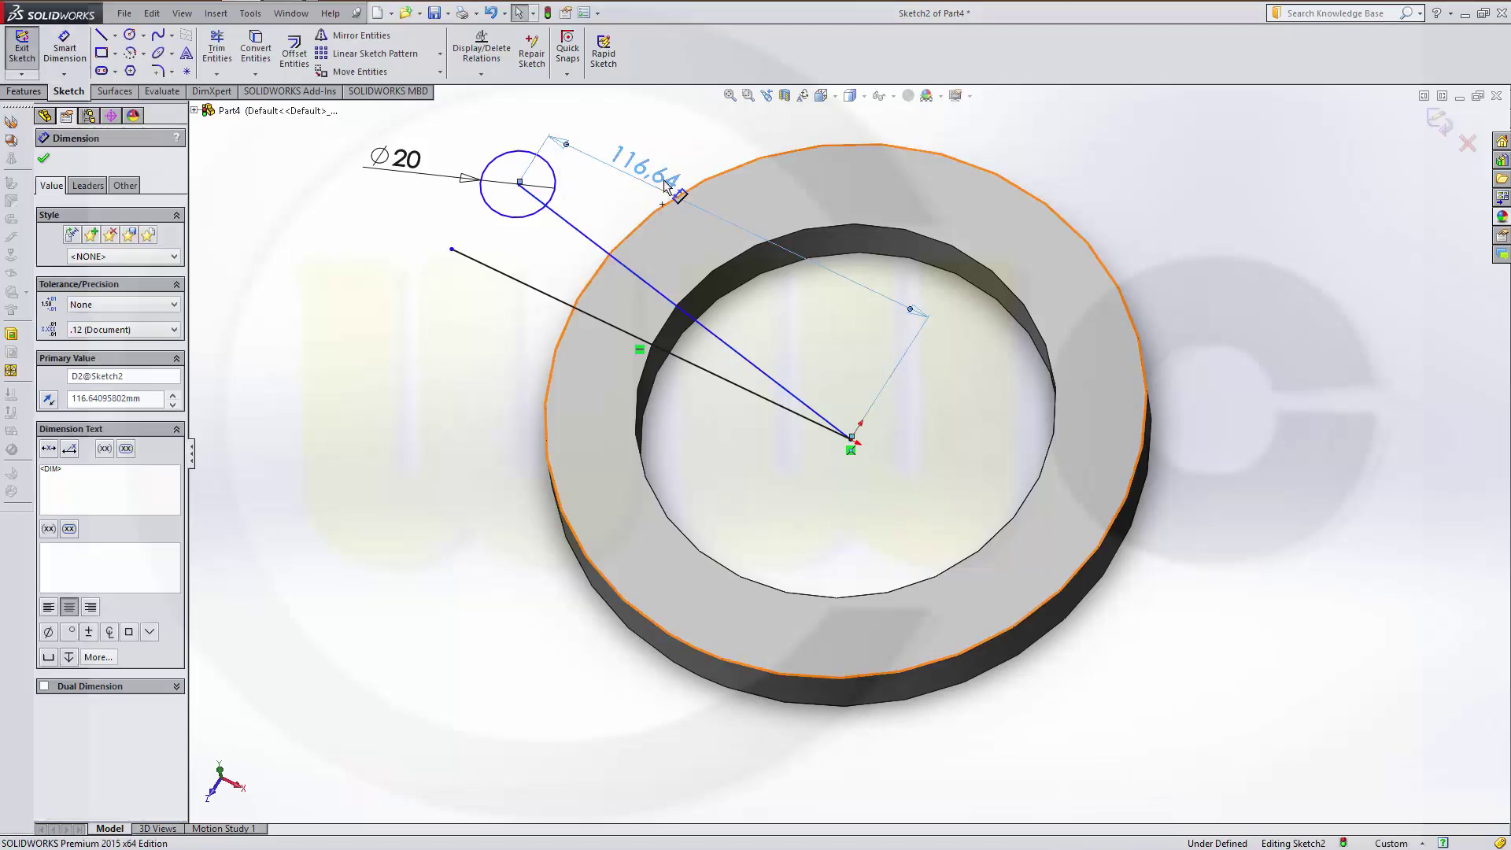
key("Delete")
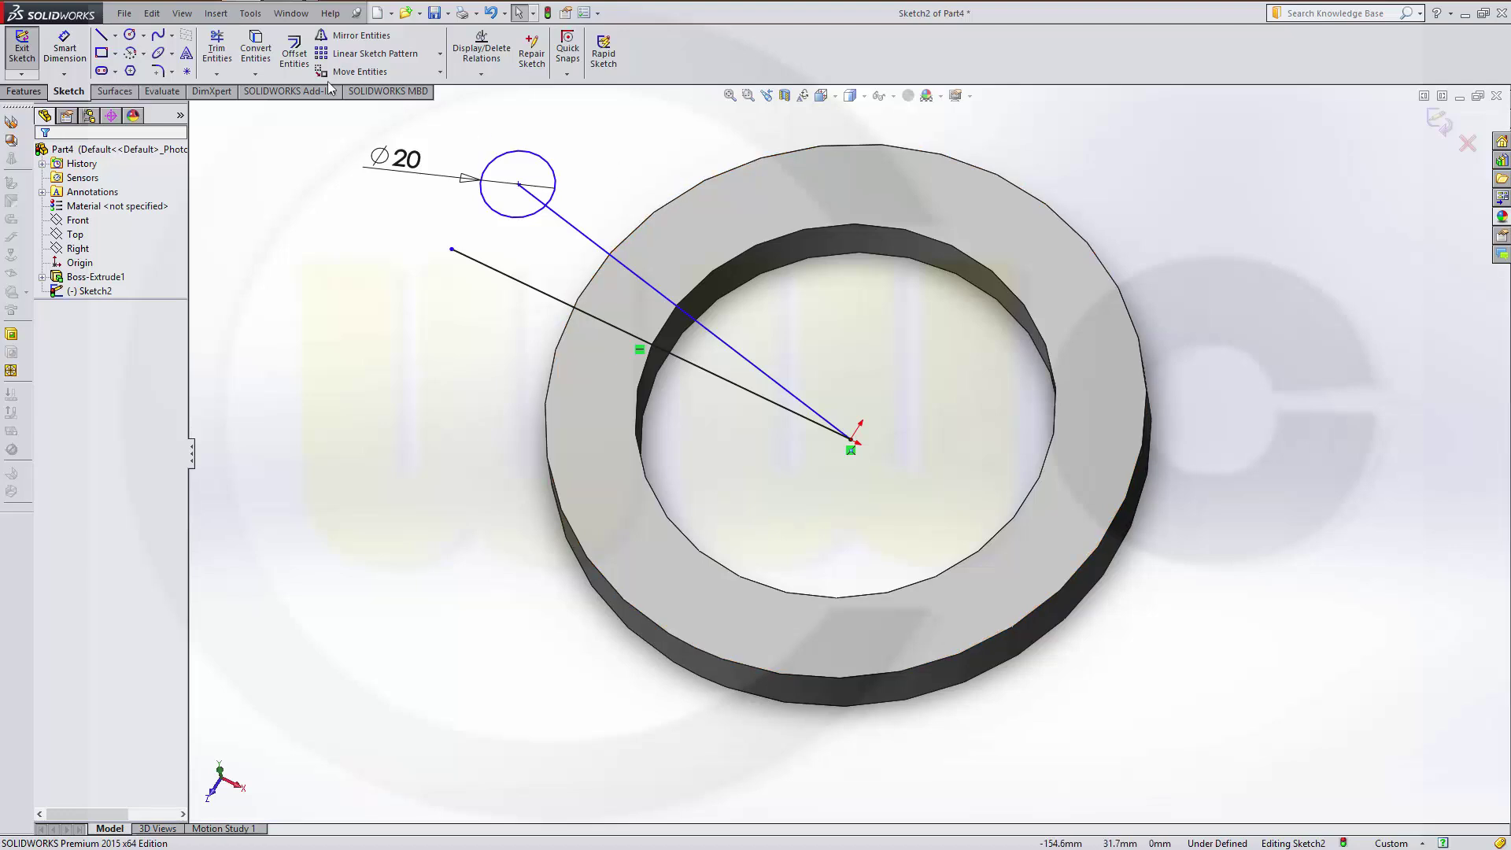
Step: Dimension the circle-to-centre line at 84 mm and the horizontal line at 100 mm
left_click(65, 49)
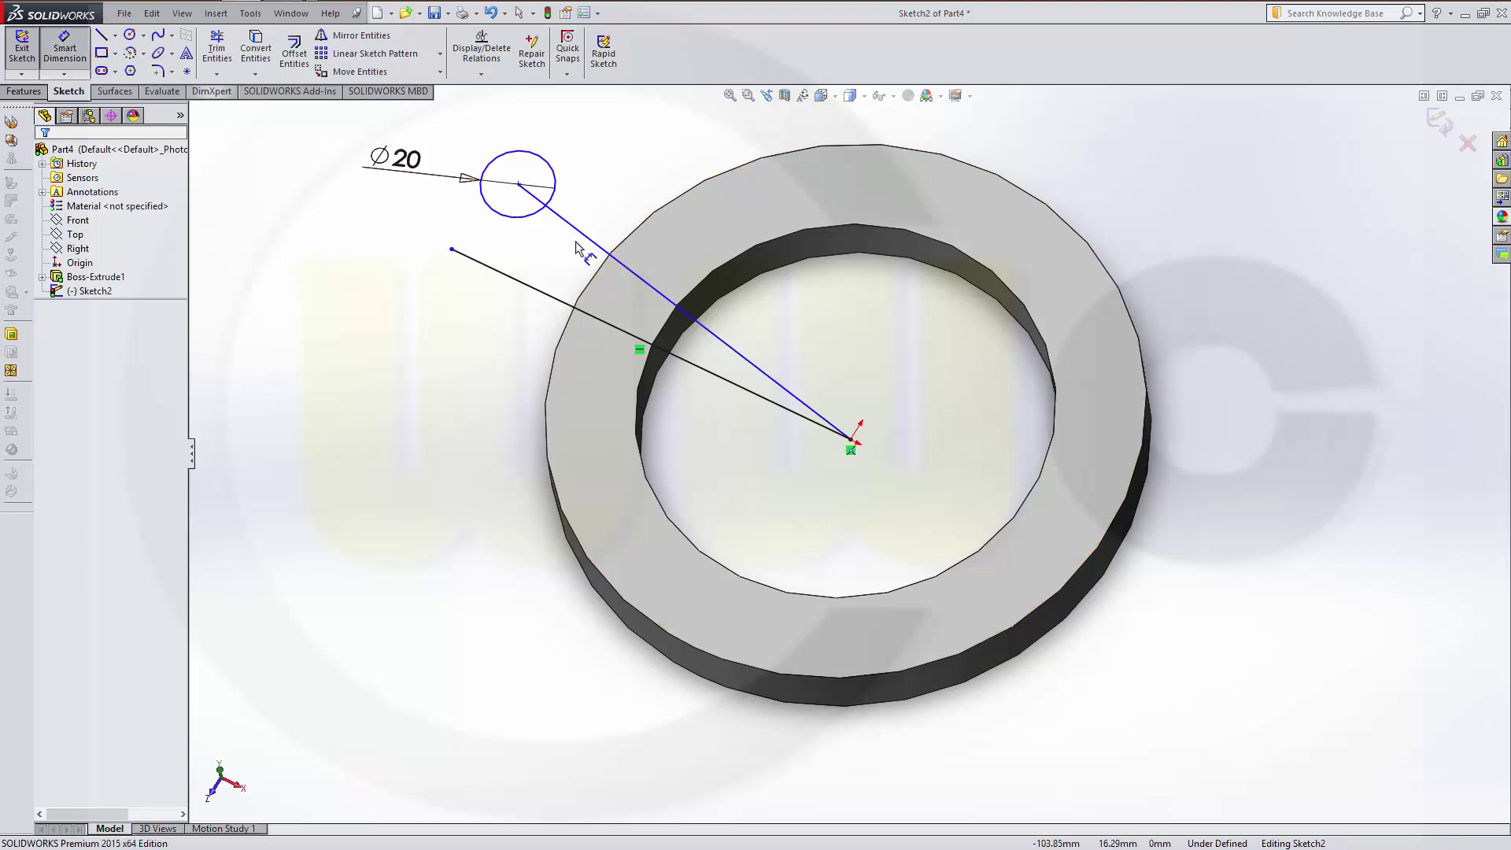
left_click(629, 270)
left_click(670, 264)
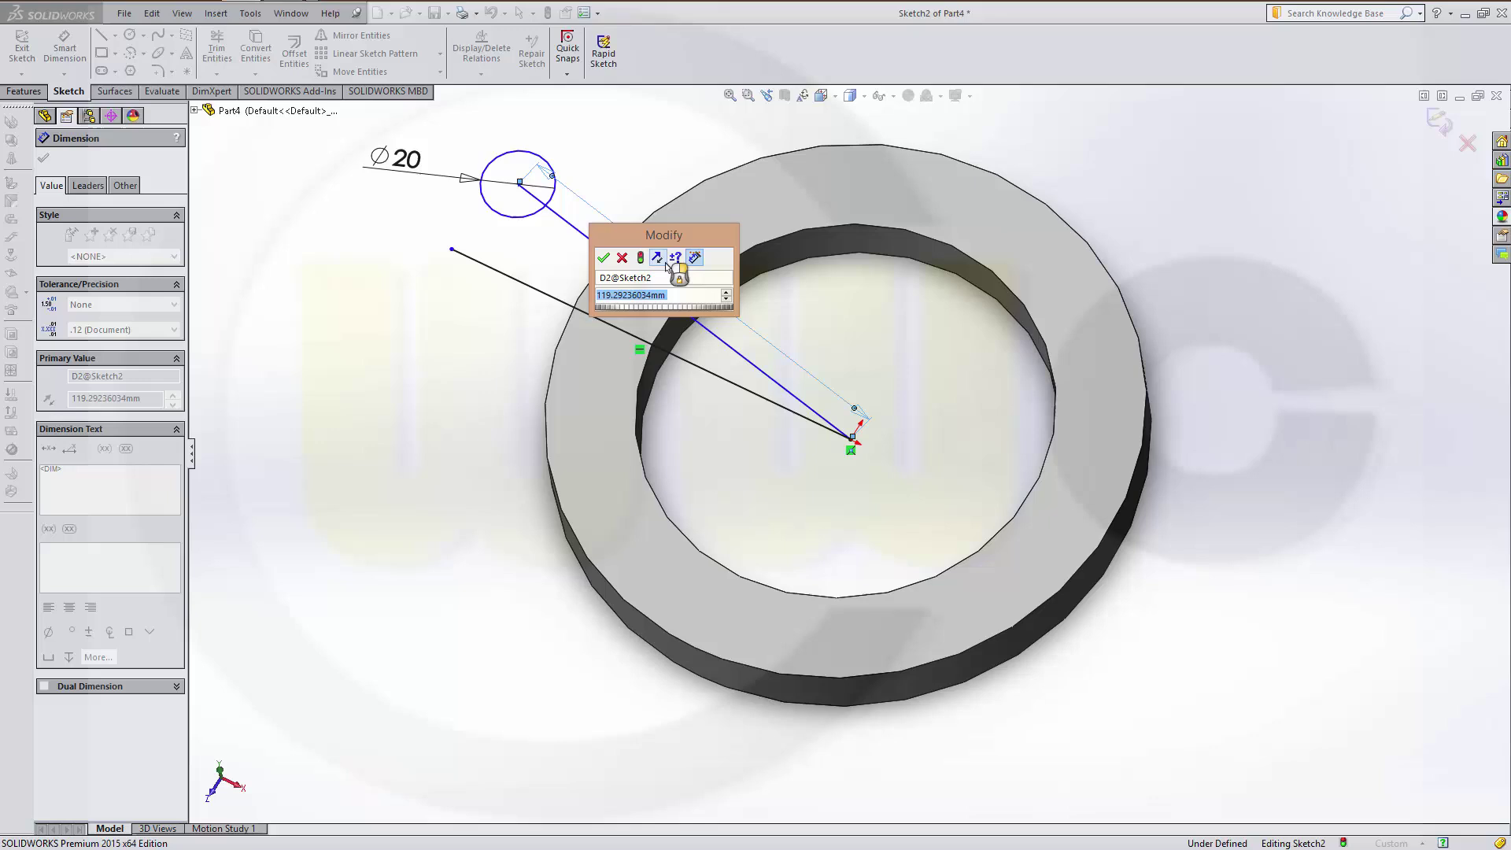
type("84")
key("Return")
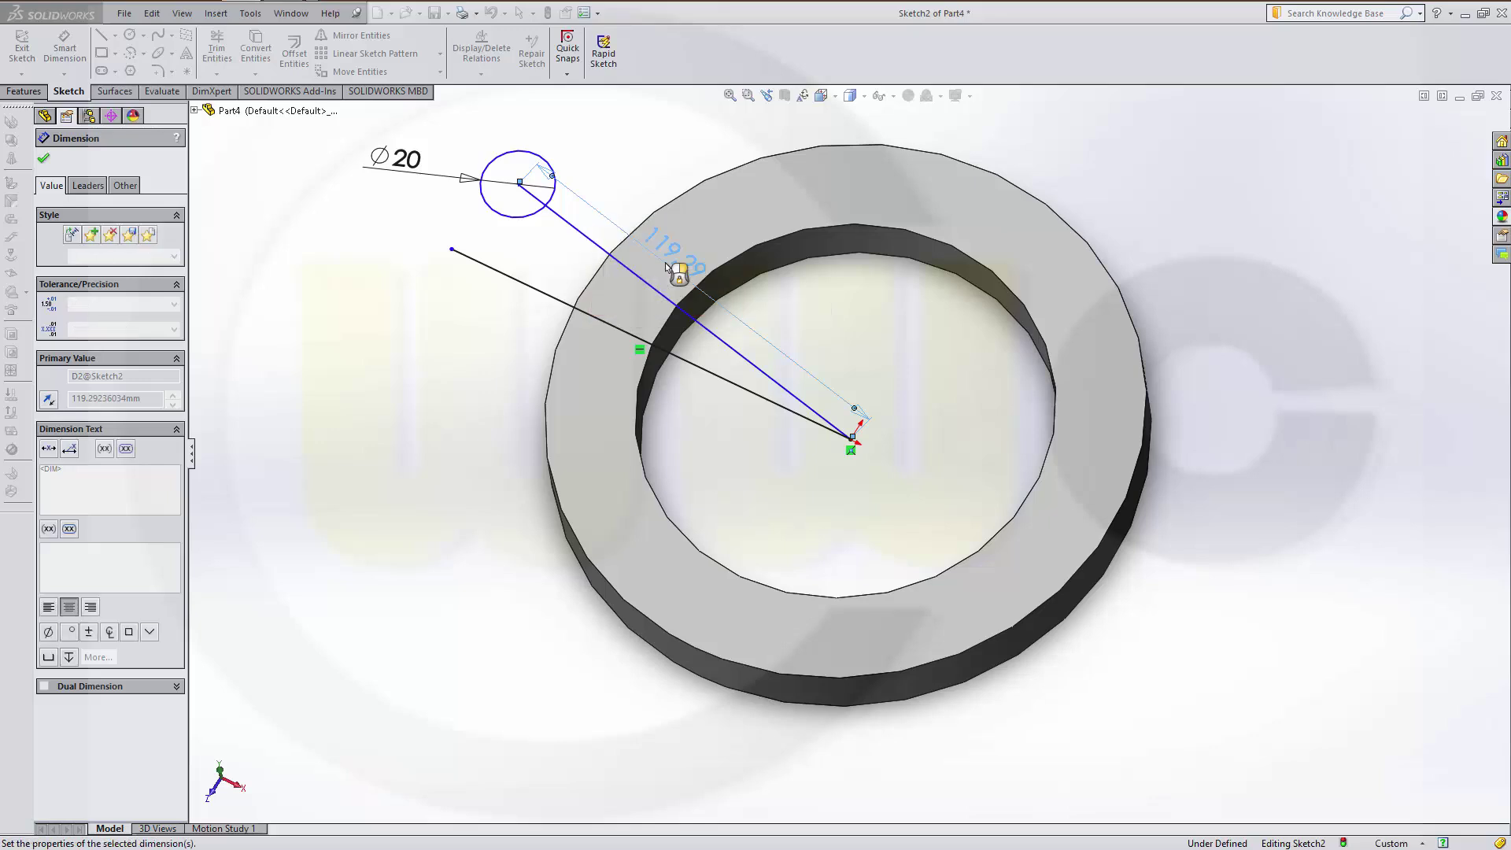
left_click(536, 290)
left_click(492, 352)
type("100")
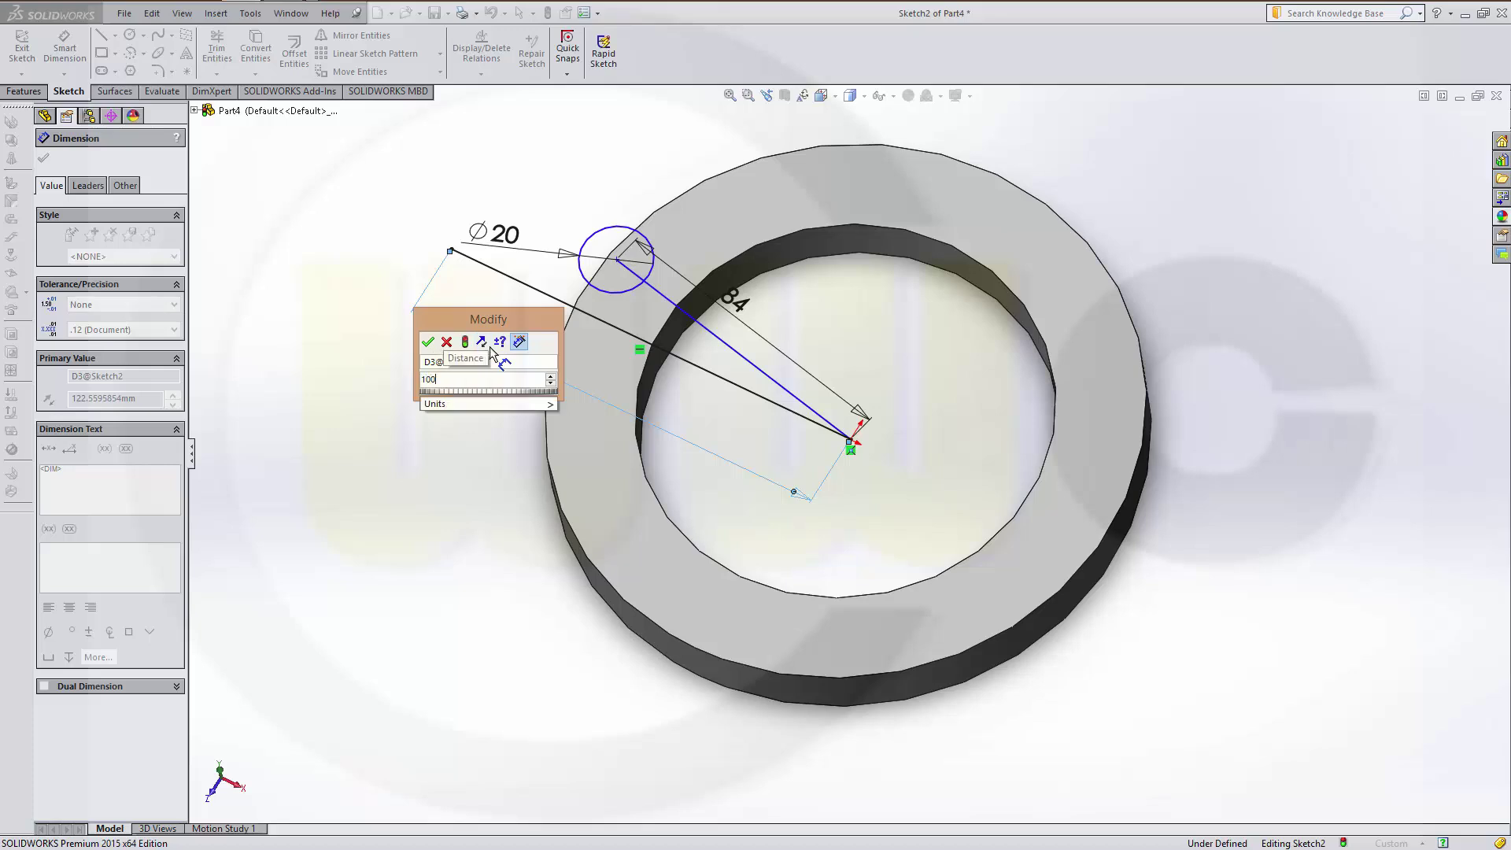
key("Return")
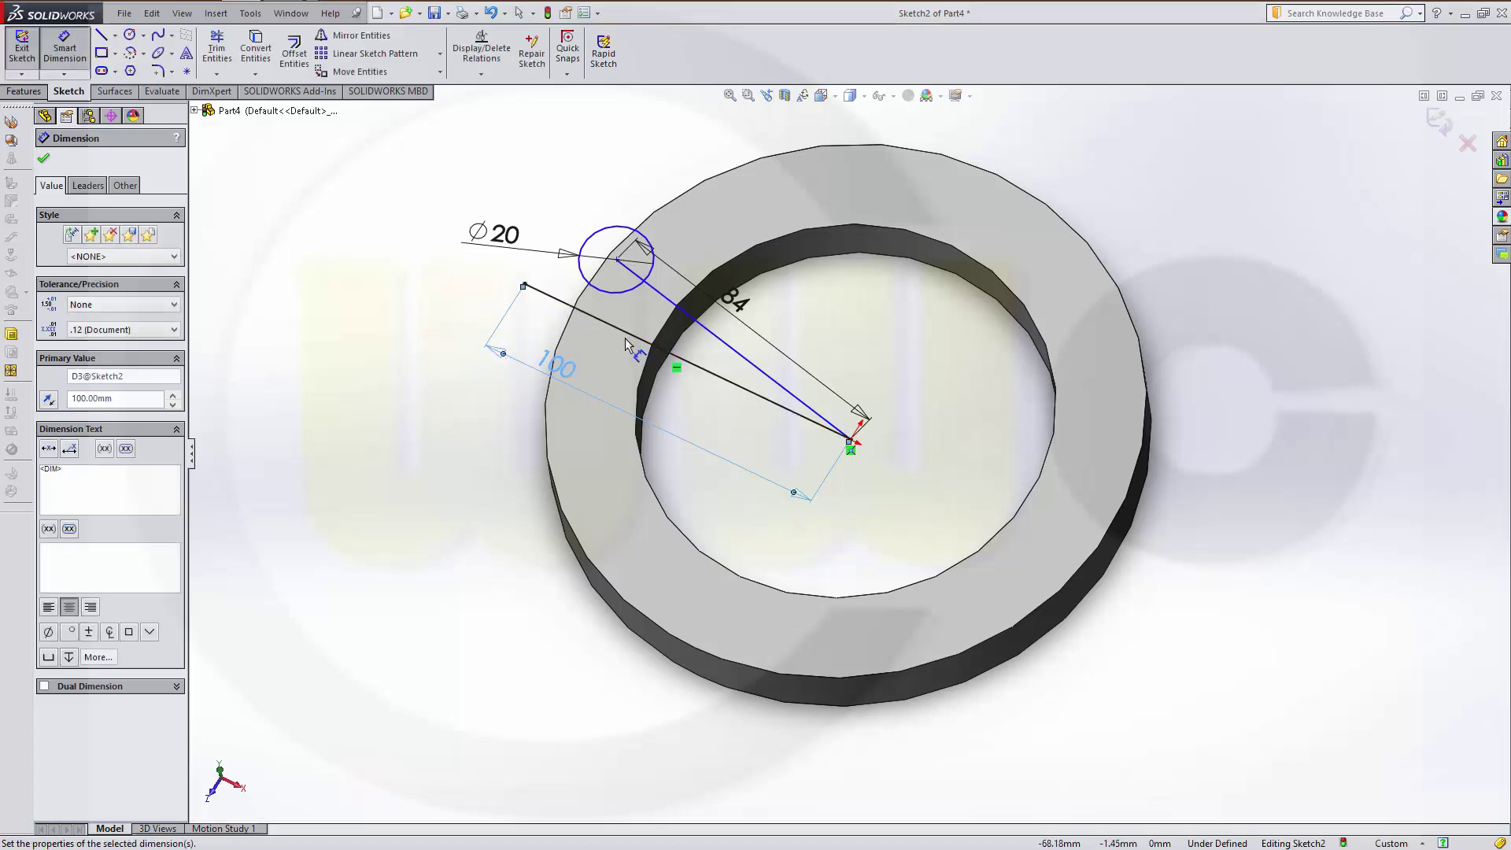
Step: Set a 45° angle dimension between the two lines
left_click(625, 335)
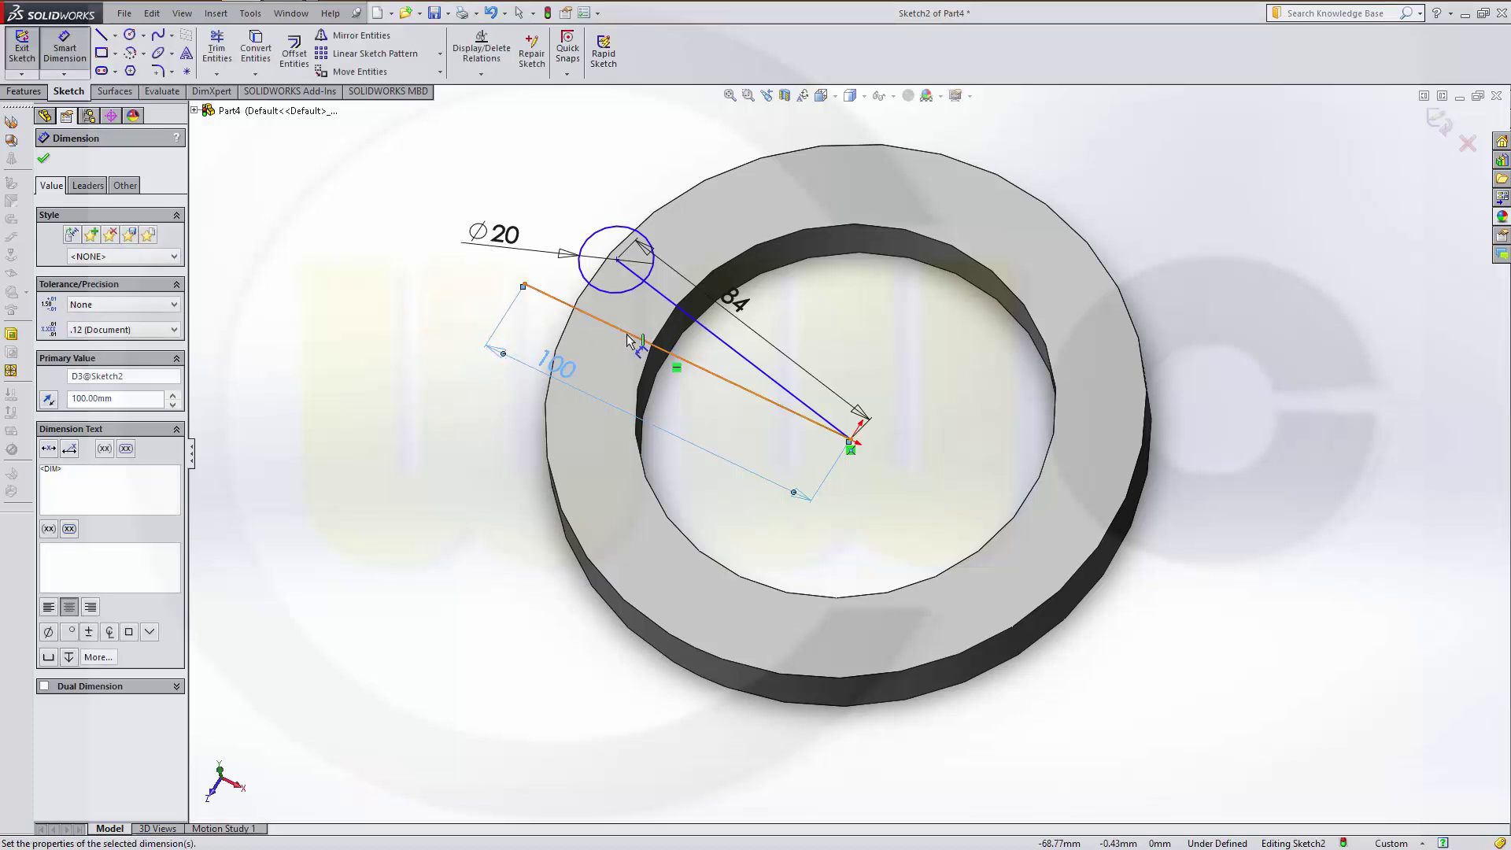
left_click(674, 304)
left_click(683, 317)
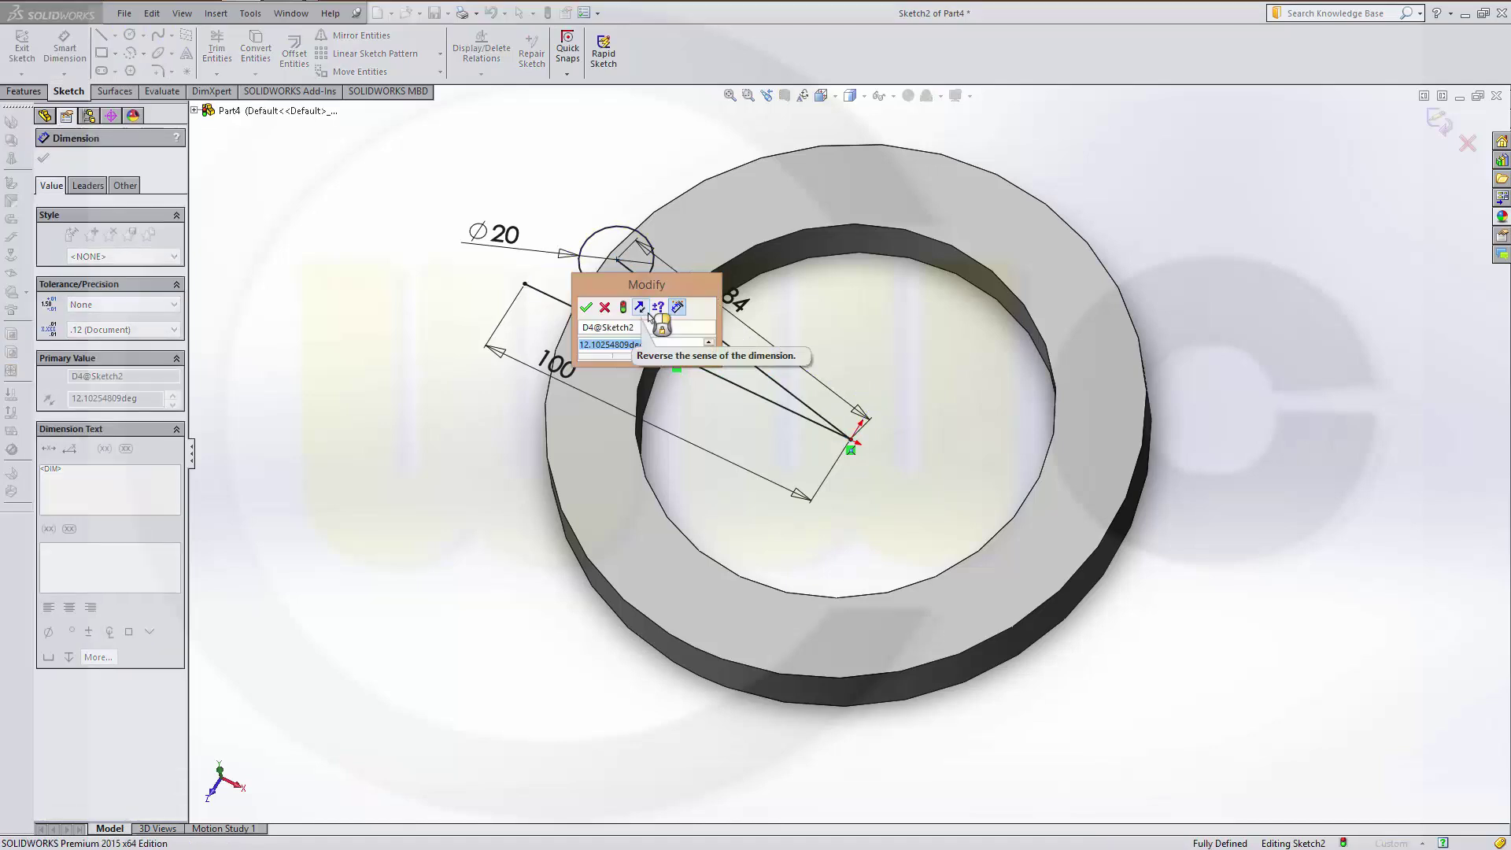
type("45")
key("Return")
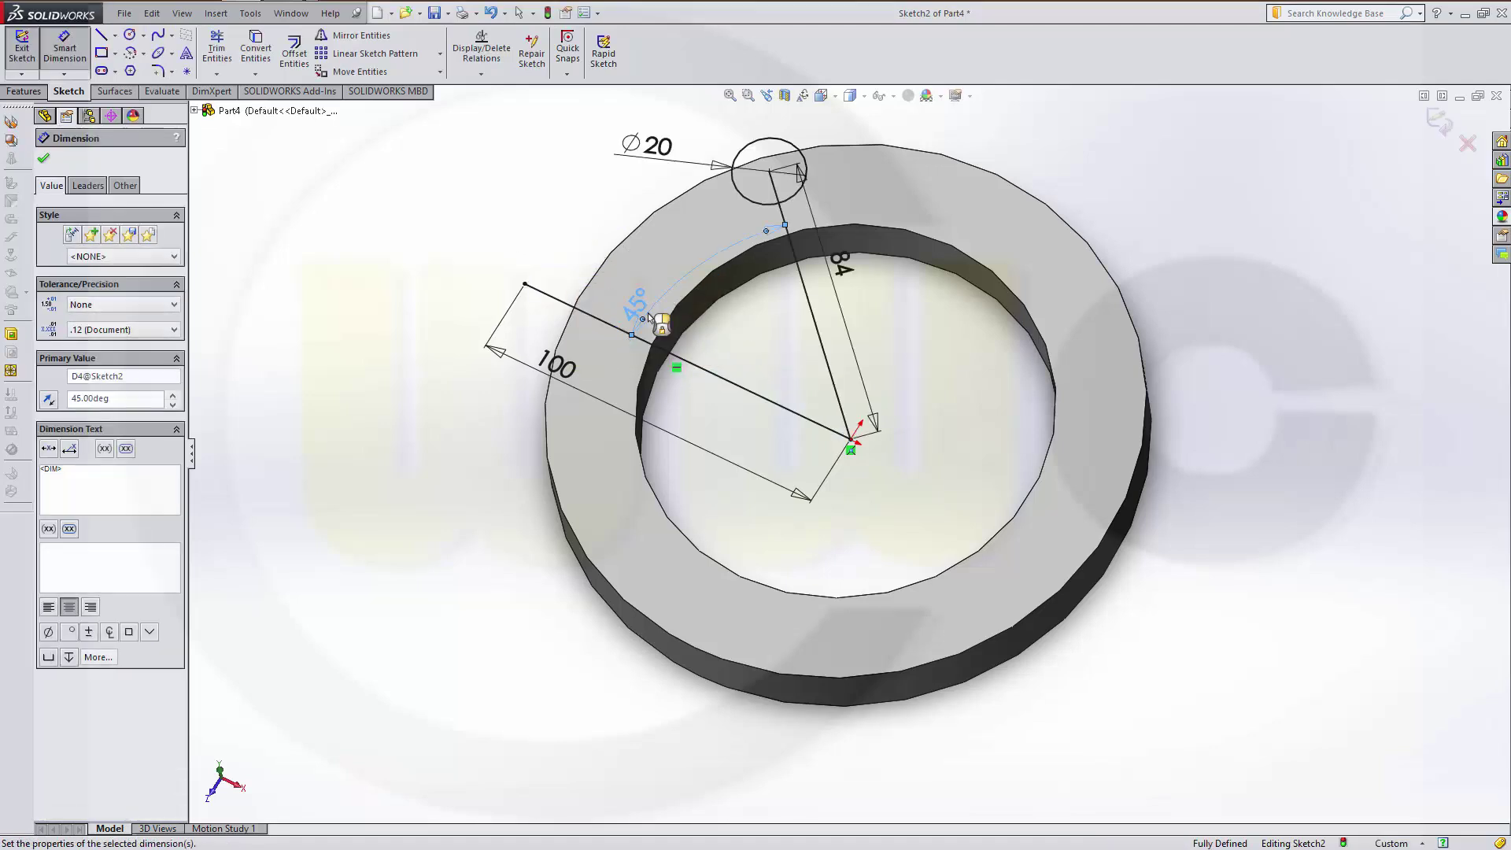
key("Escape")
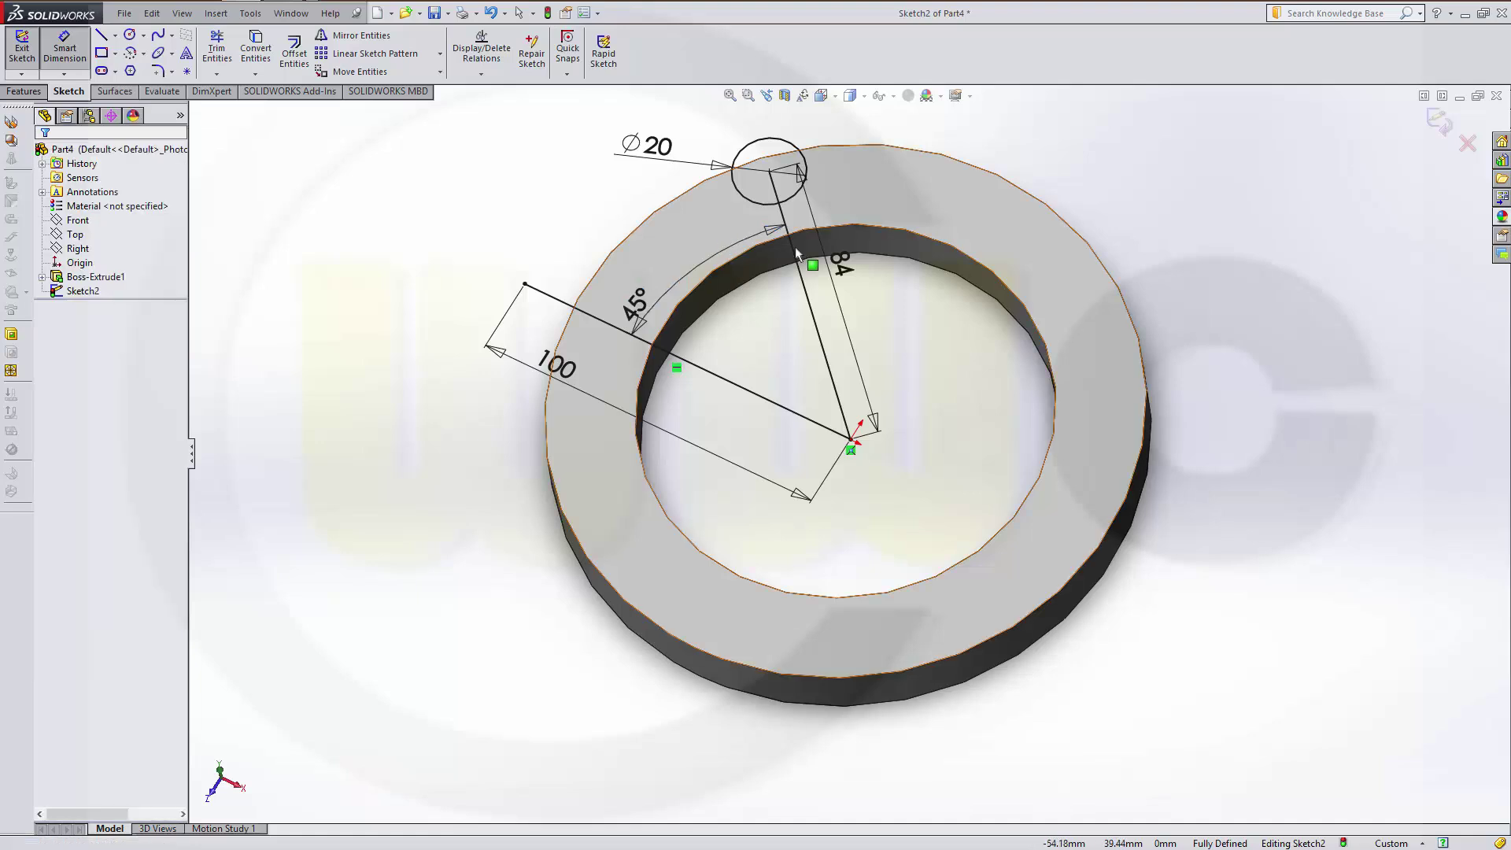
Step: Convert the 84 mm and 100 mm lines to construction geometry and close Sketch2
left_click(807, 295)
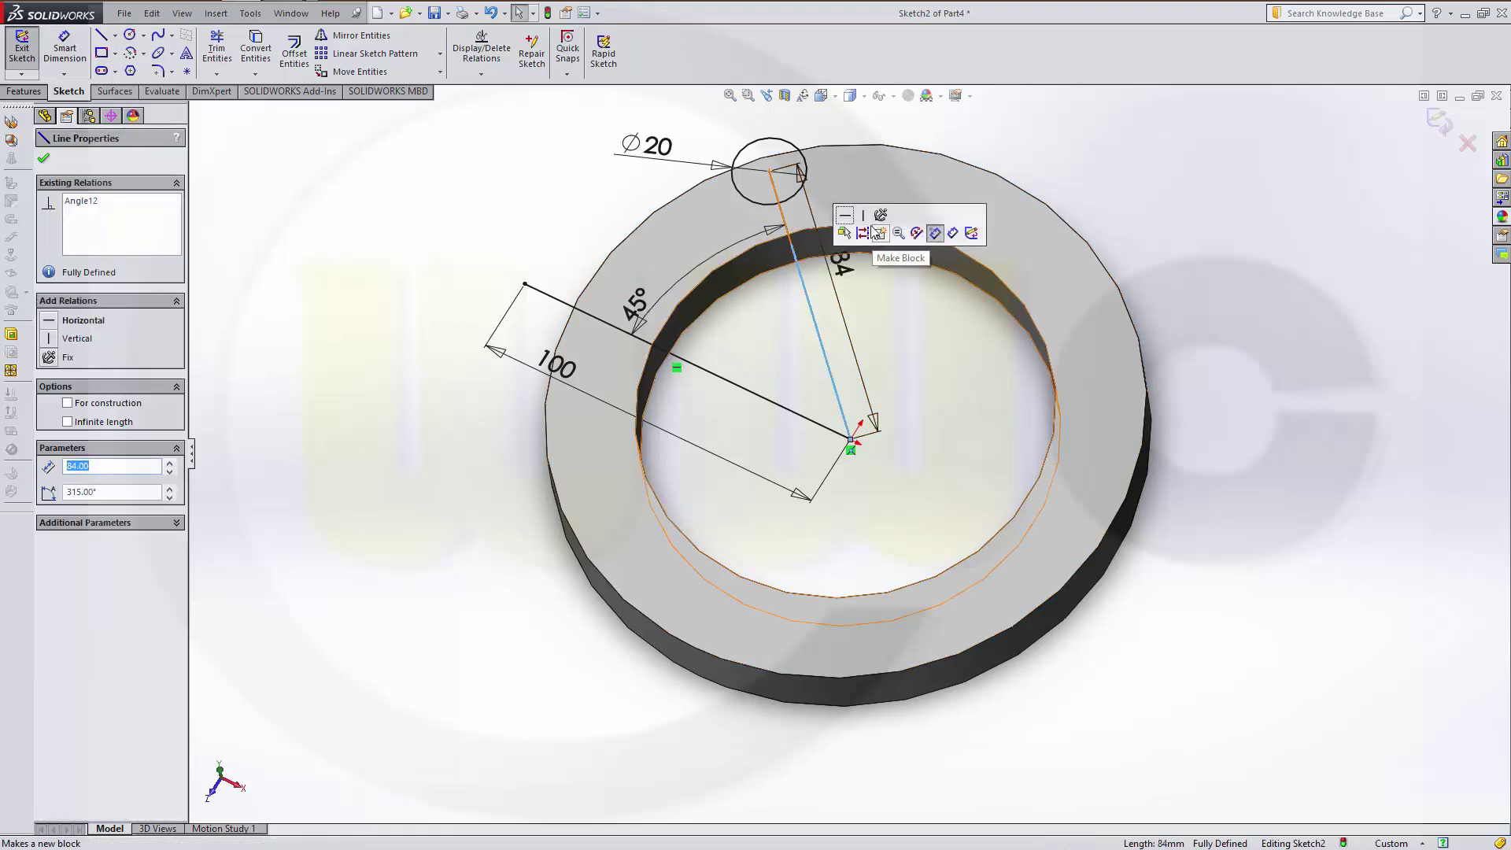
key("Escape")
left_click(633, 337)
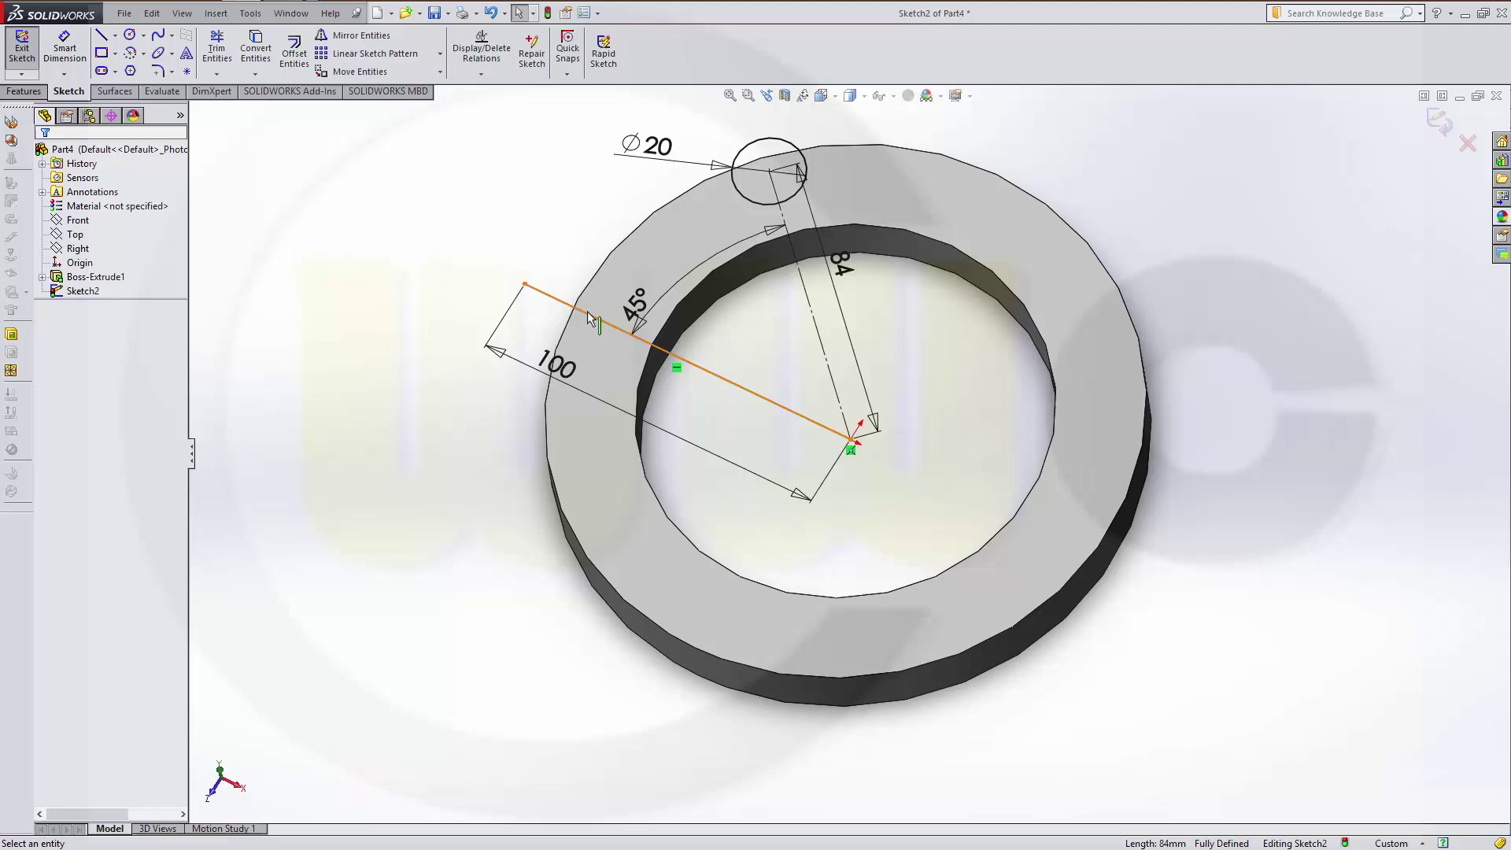
left_click(650, 262)
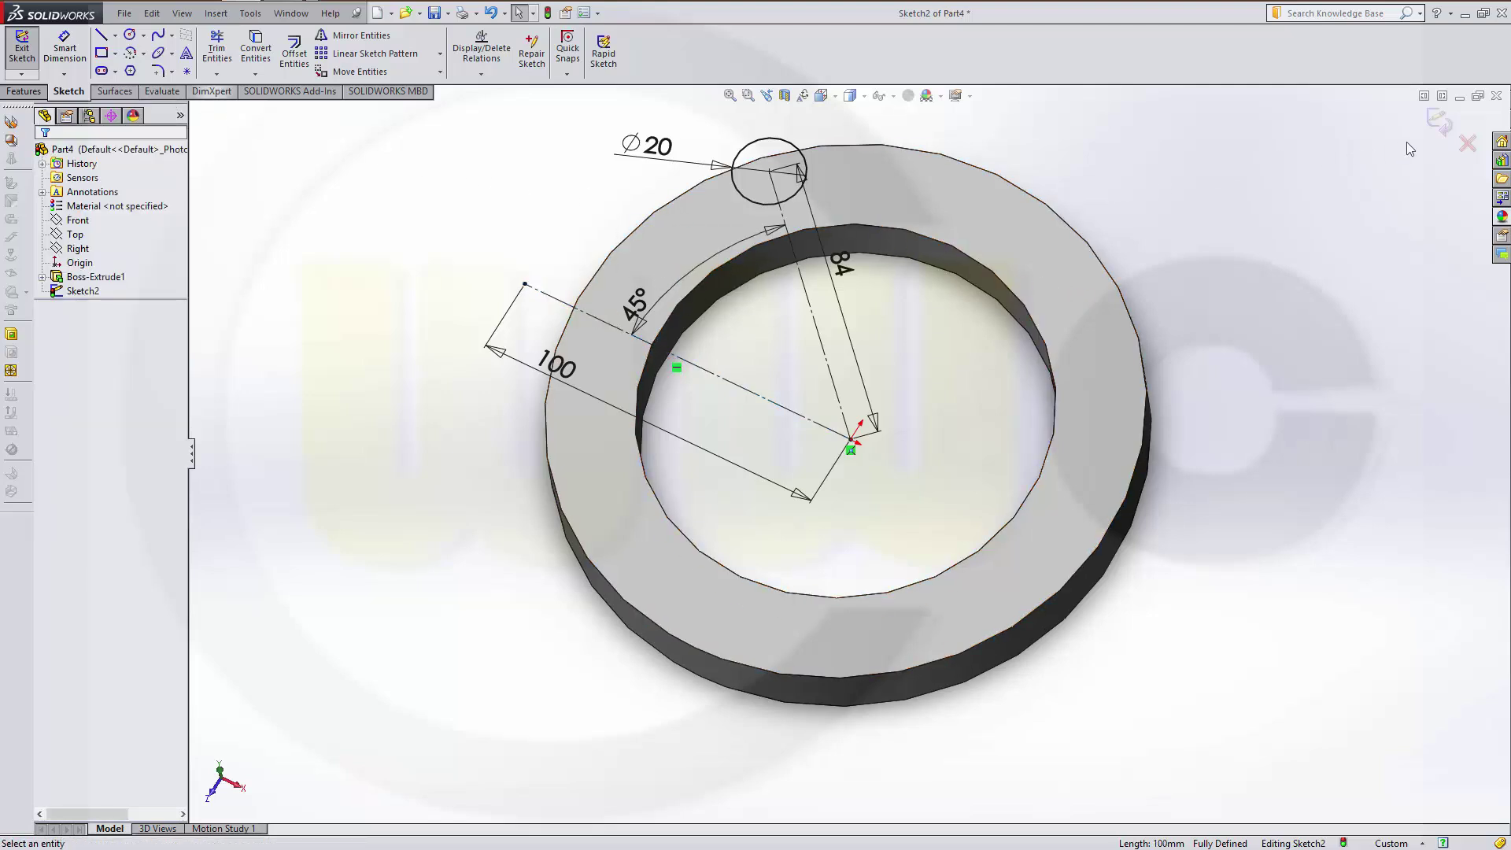
left_click(1446, 126)
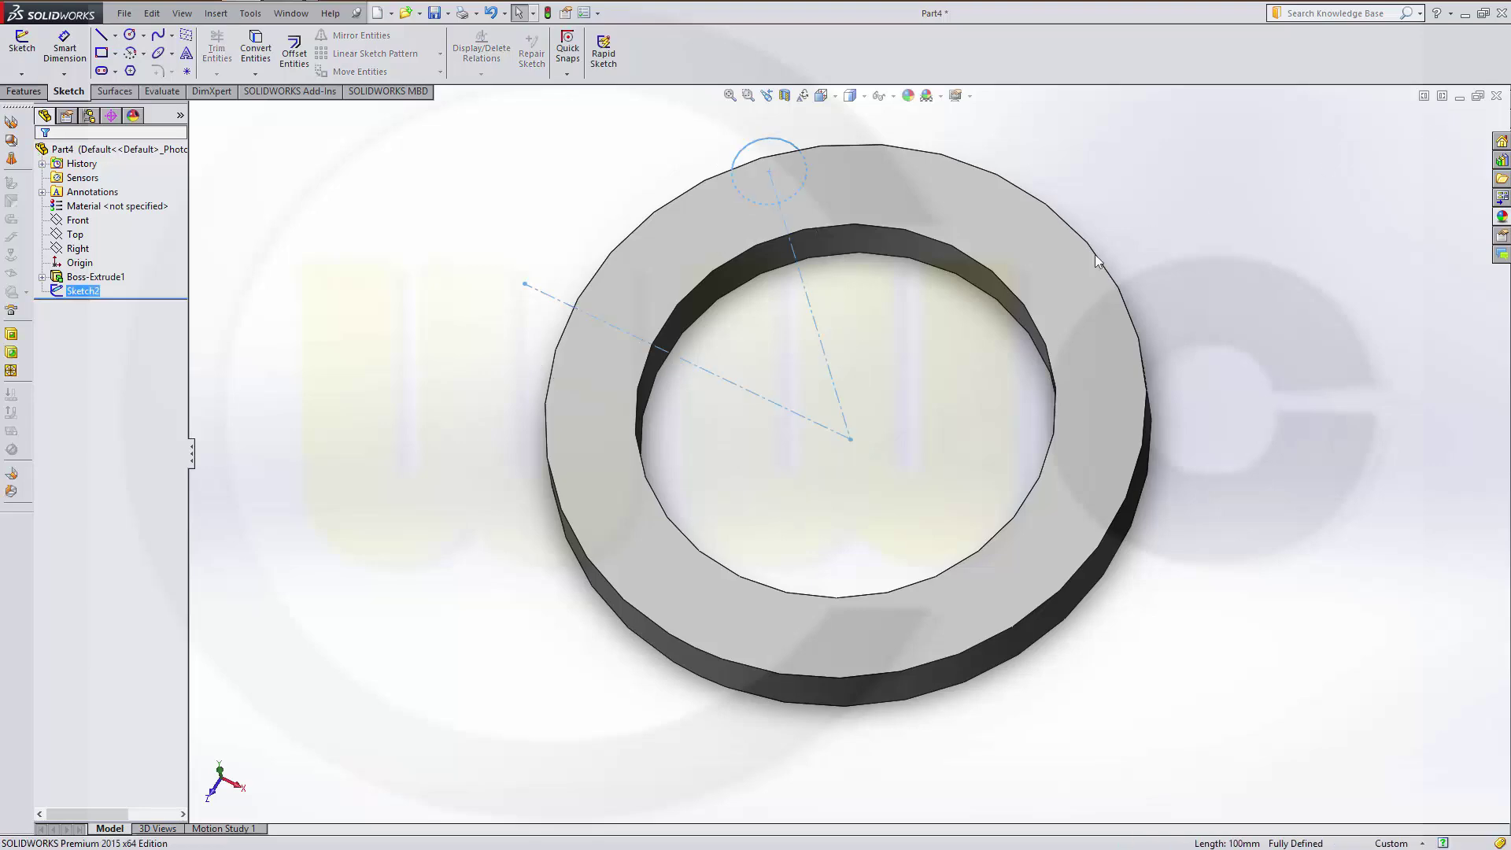
middle_click_drag(910, 418, 981, 391)
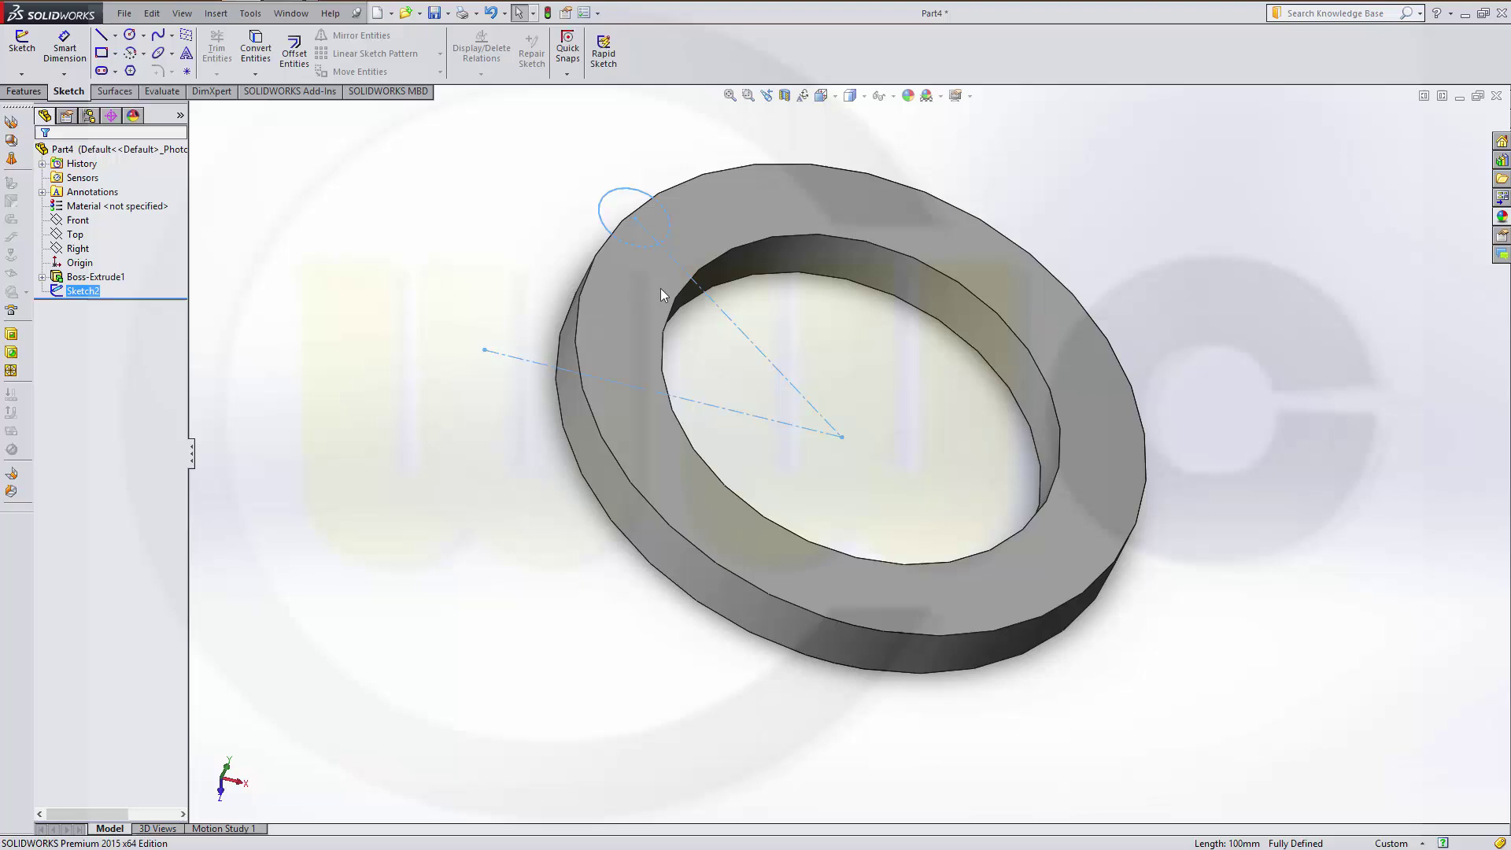
Step: Extrude the 20 mm circle into a cylinder boss, Boss-Extrude2
left_click(24, 91)
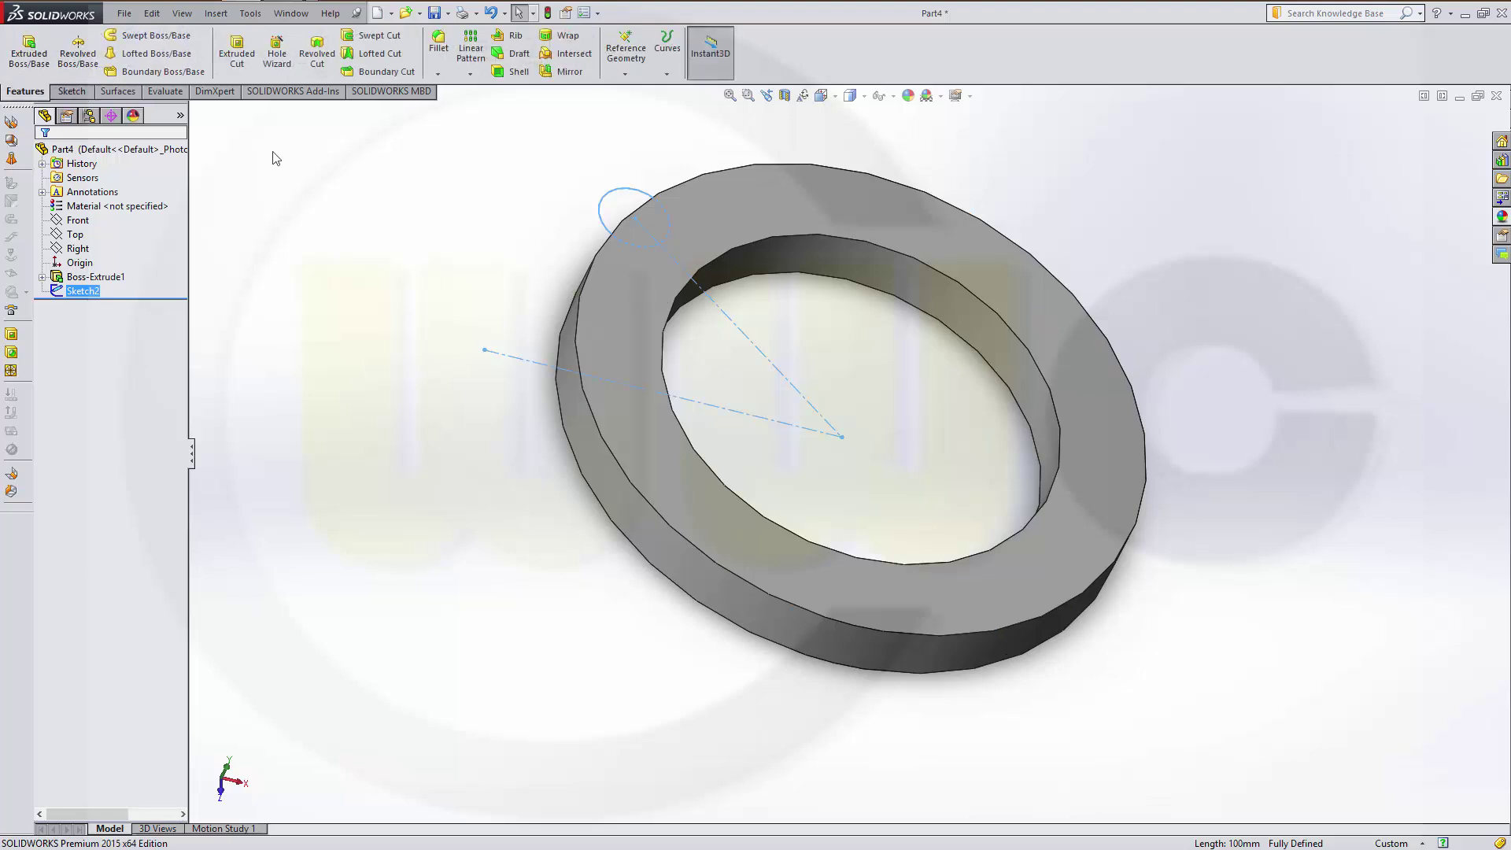
left_click(609, 202)
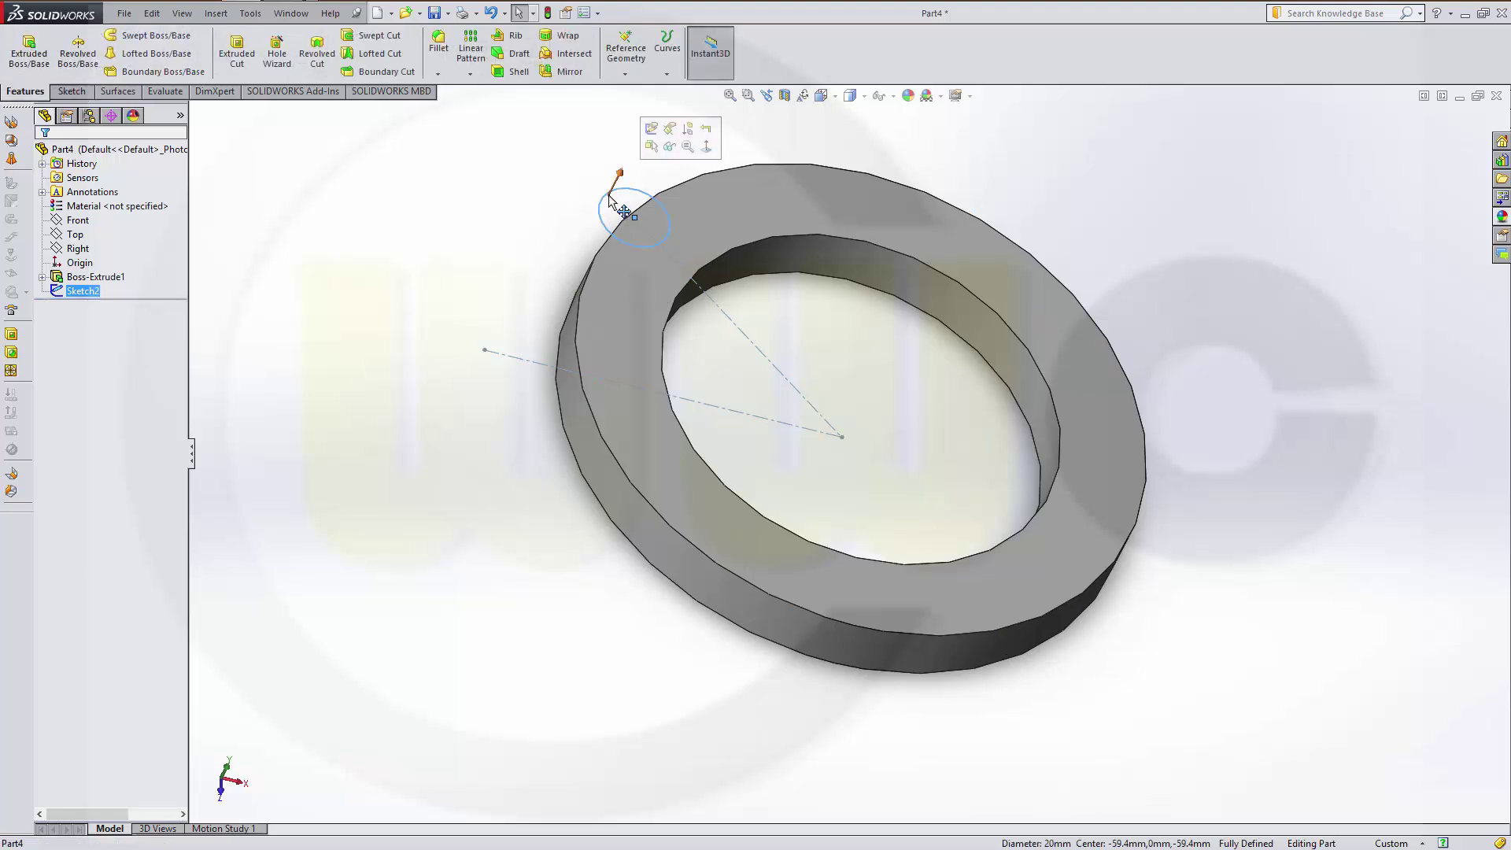
left_click(29, 51)
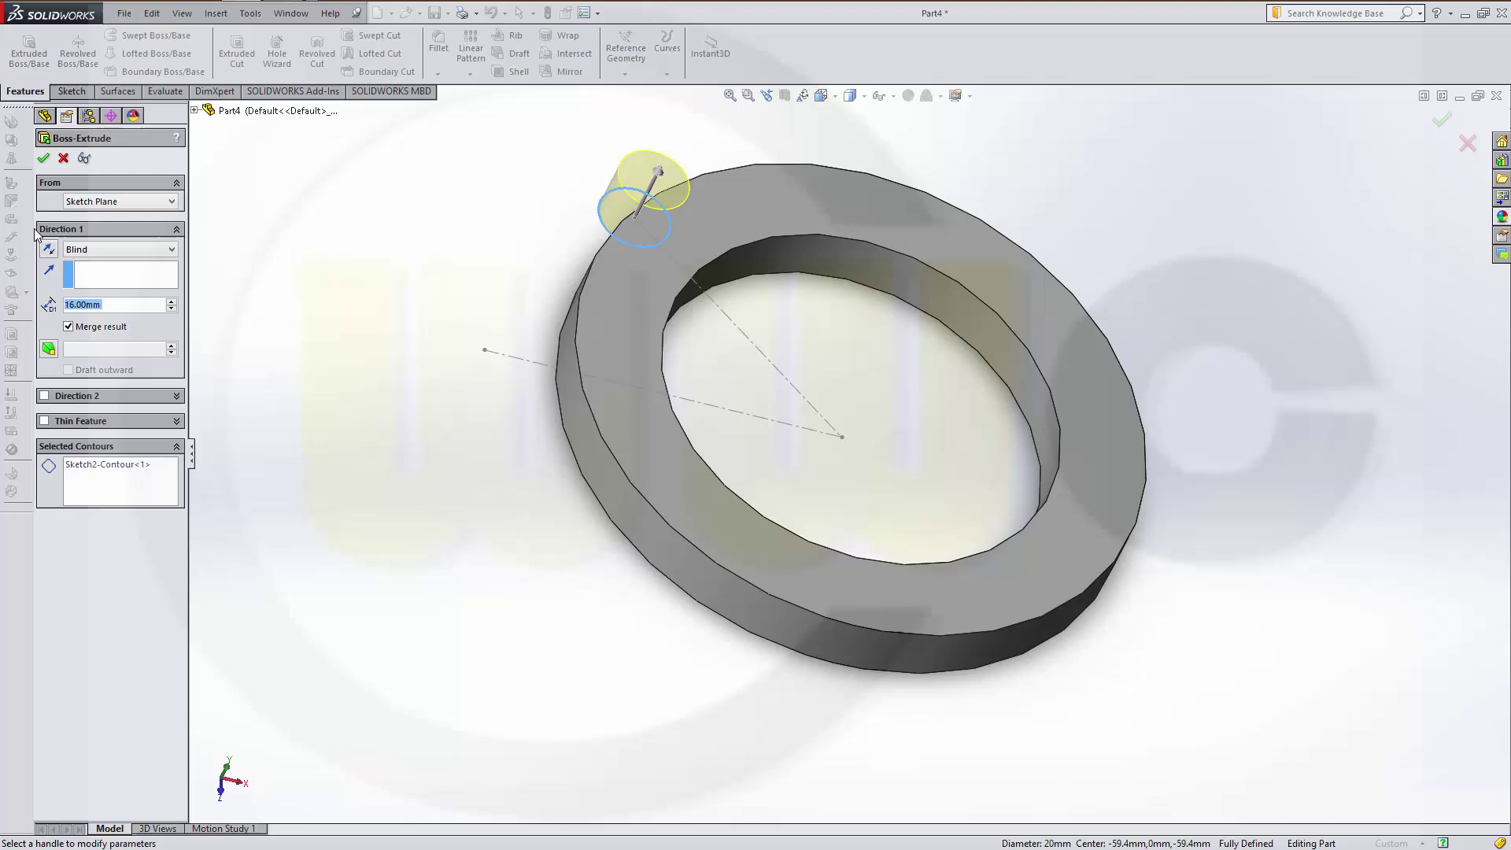
left_click(44, 160)
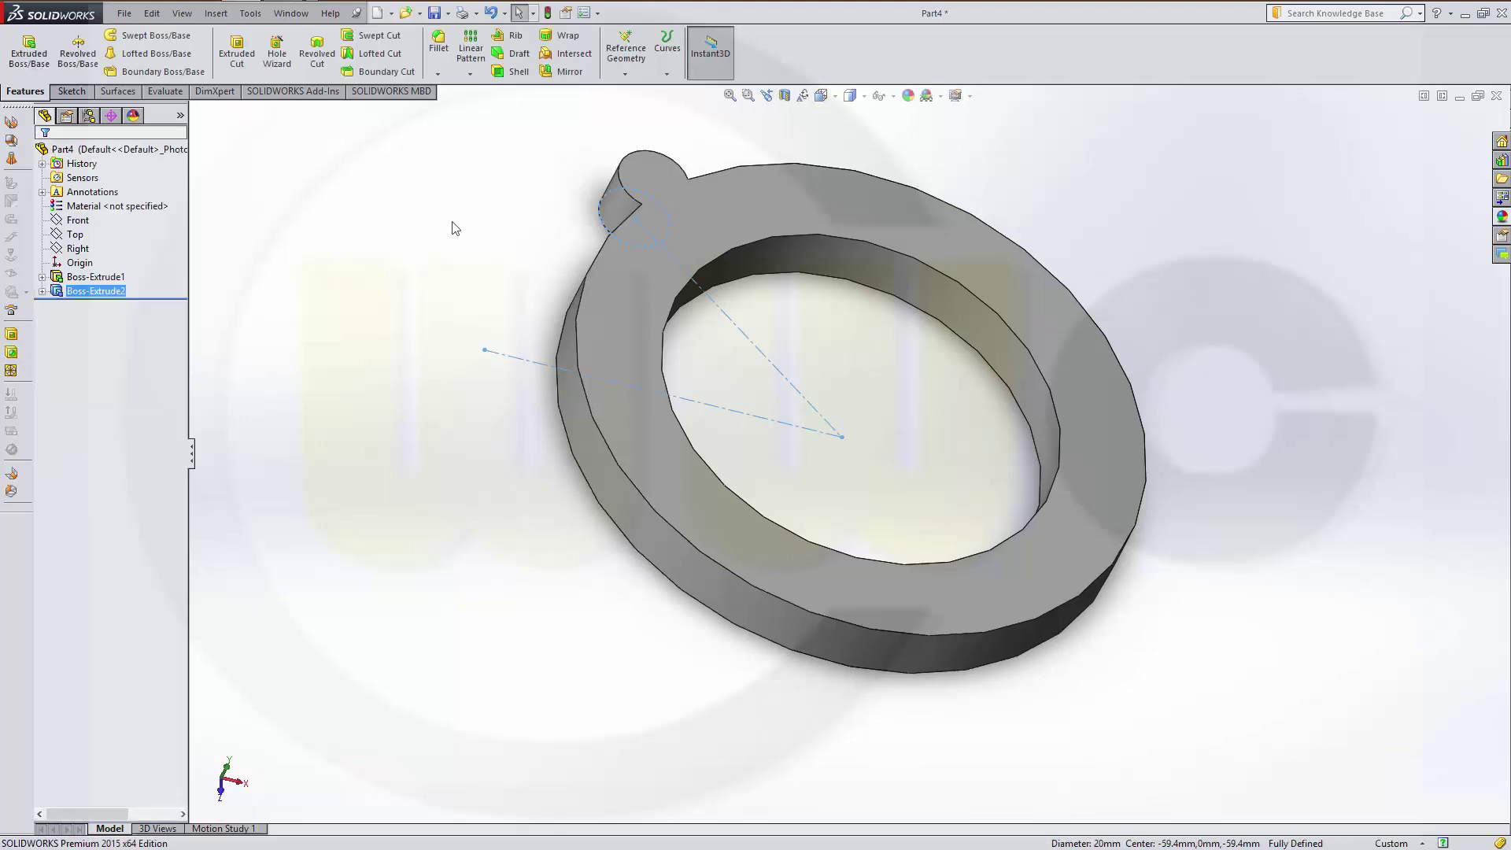
middle_click_drag(444, 250, 456, 260)
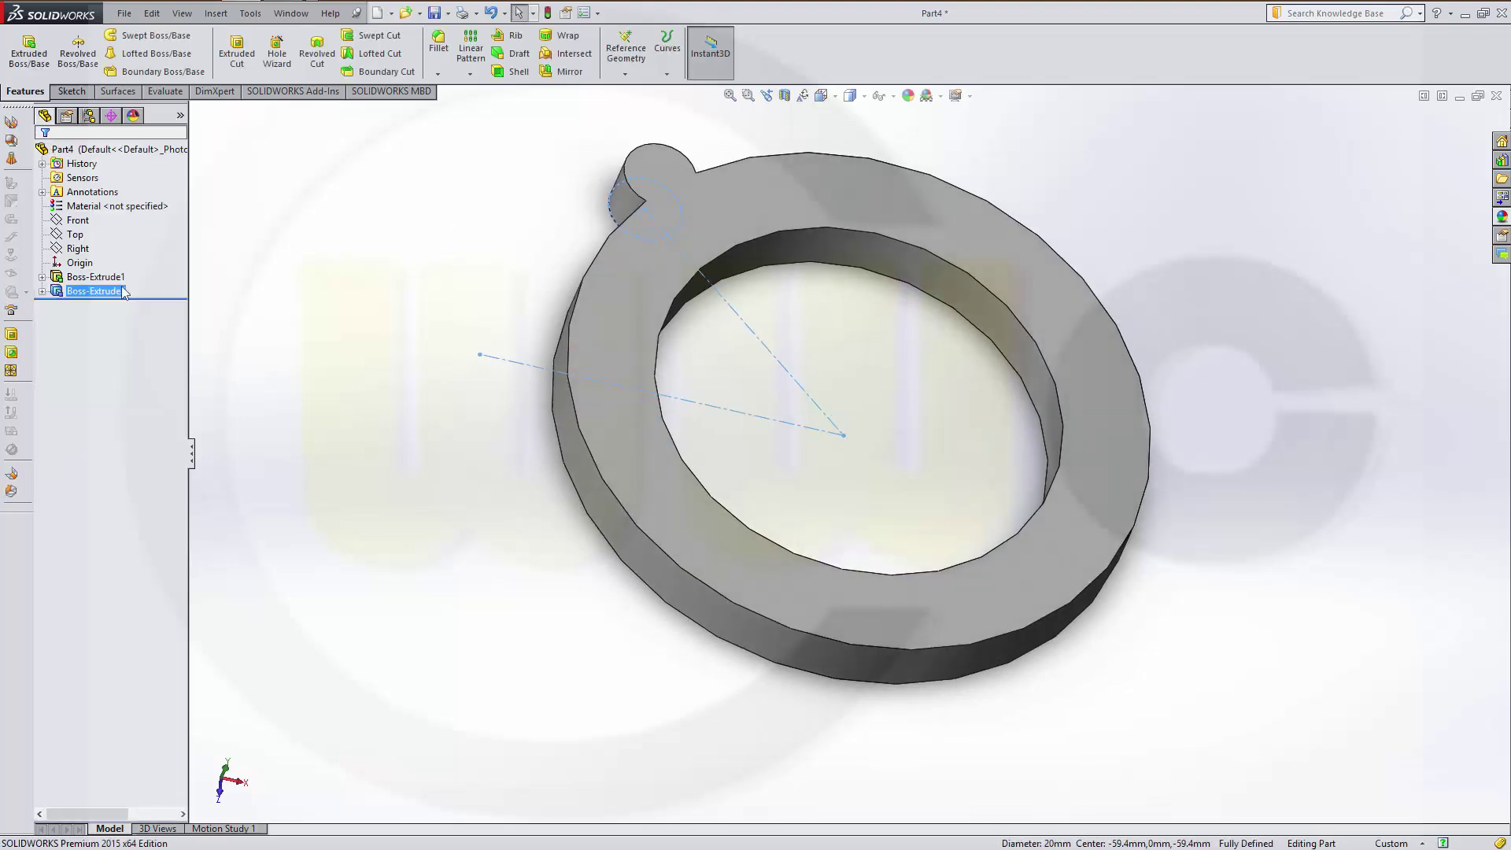
Step: Edit Boss-Extrude2 to clear Merge result, keeping the cylinder a separate body
right_click(69, 295)
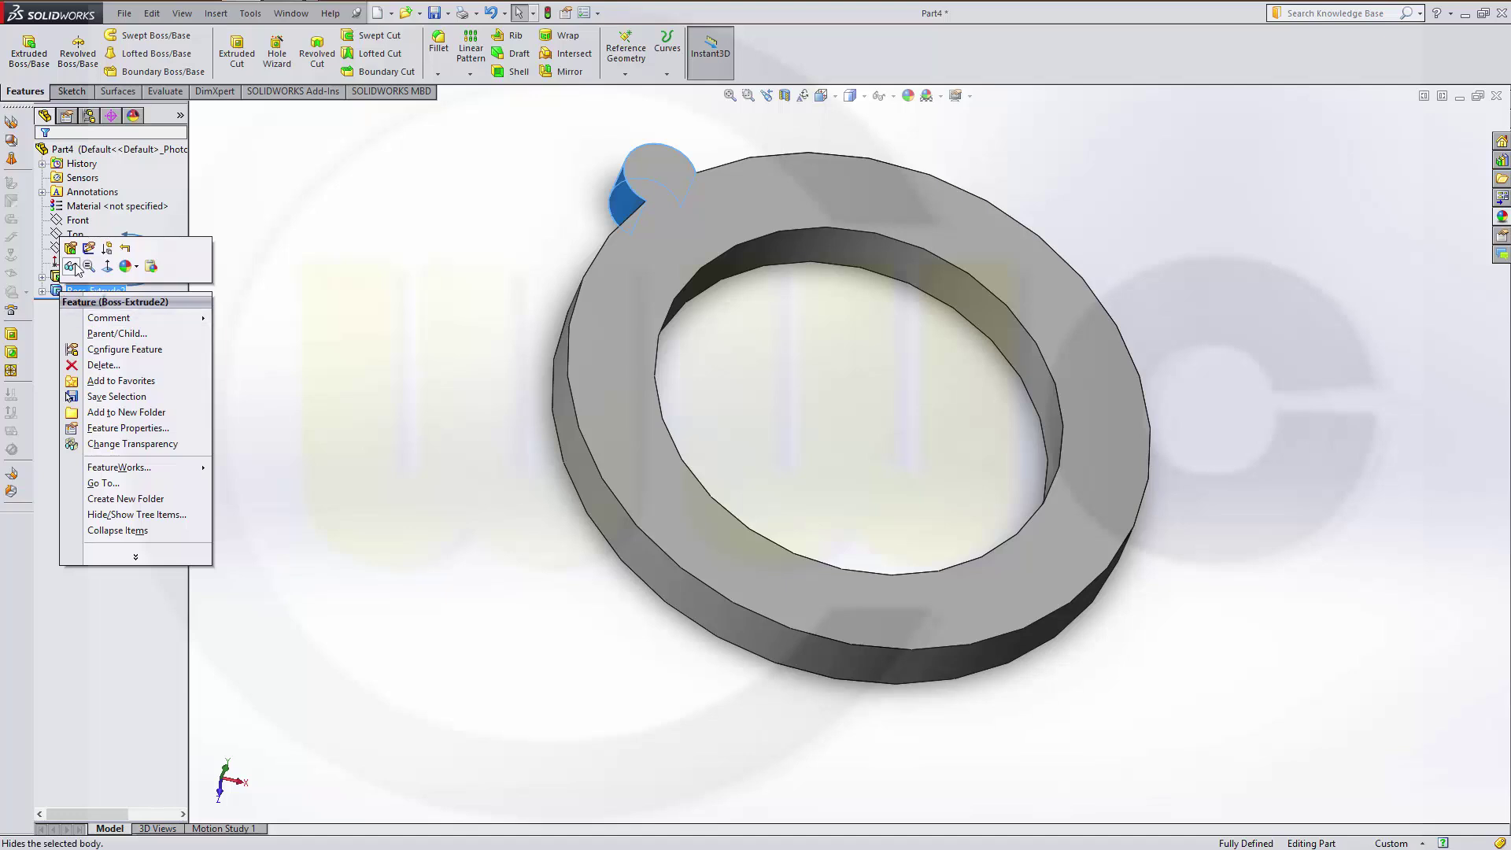
left_click(71, 249)
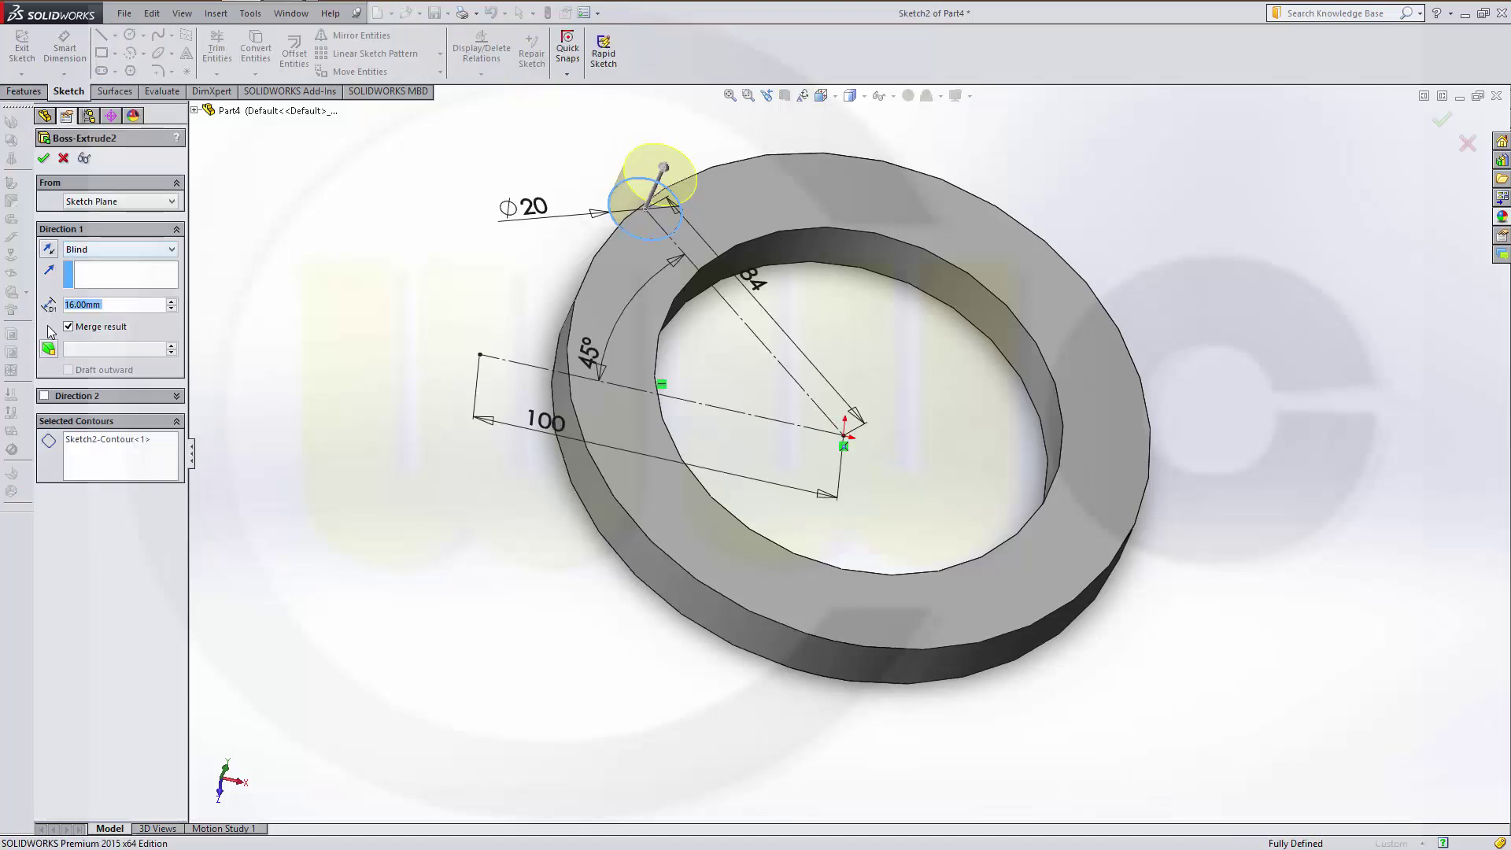
left_click(69, 326)
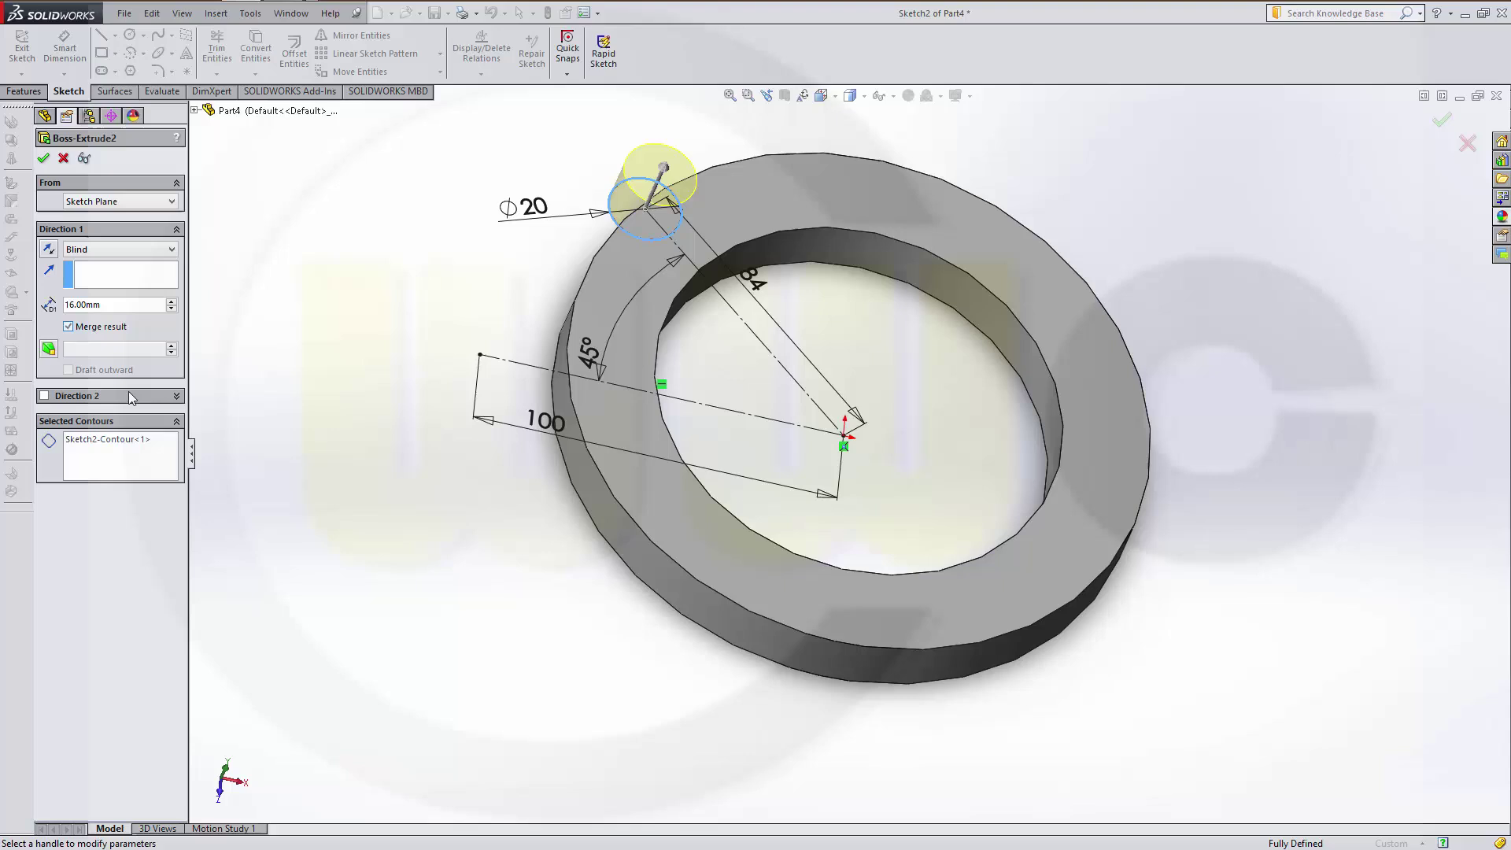
left_click(44, 160)
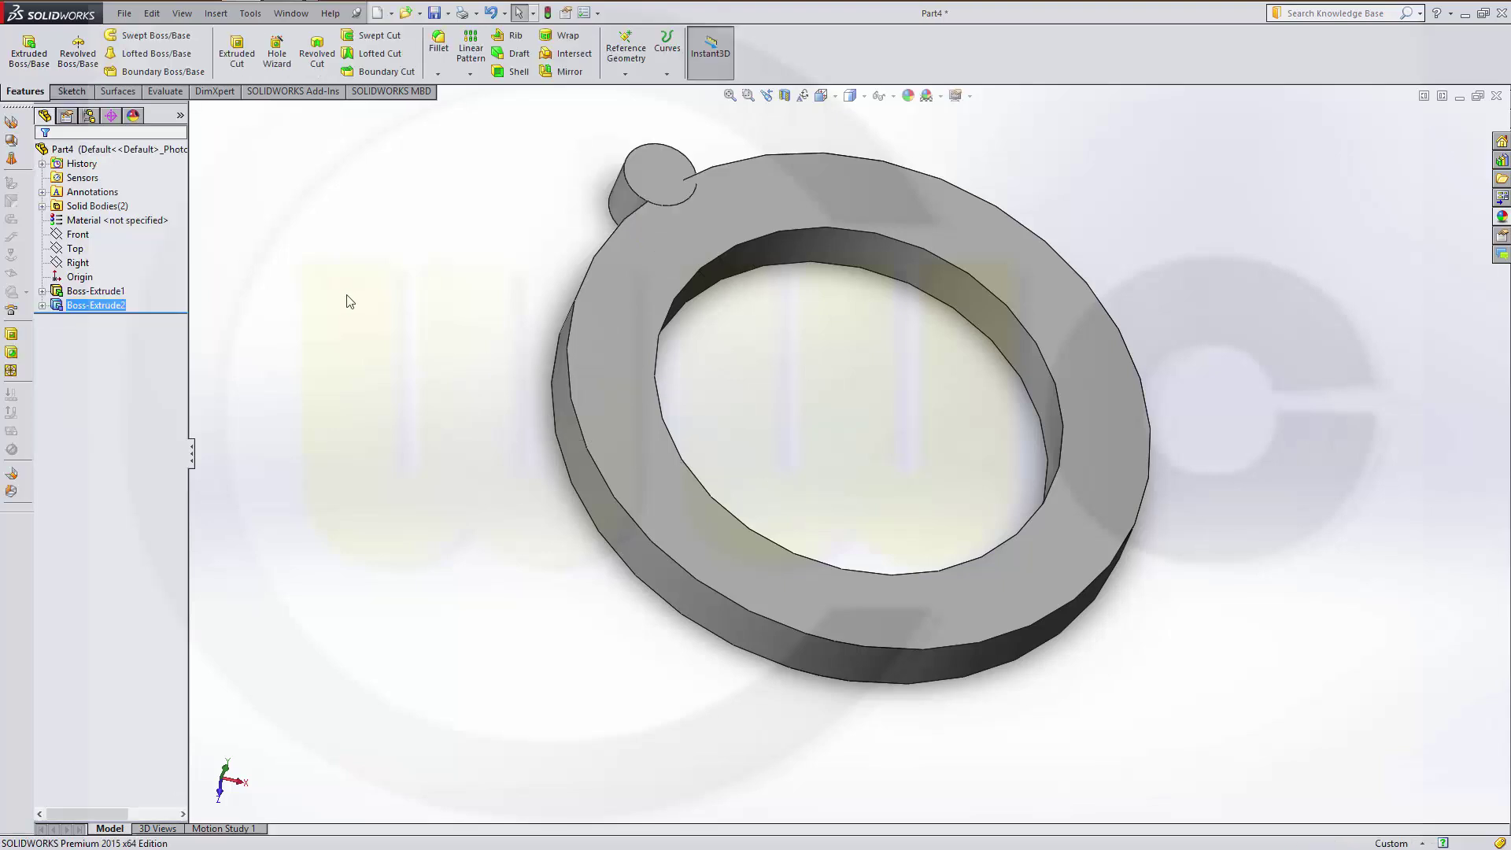
Step: Start a Circular Pattern set to pattern bodies instead of features
middle_click_drag(394, 292, 381, 357)
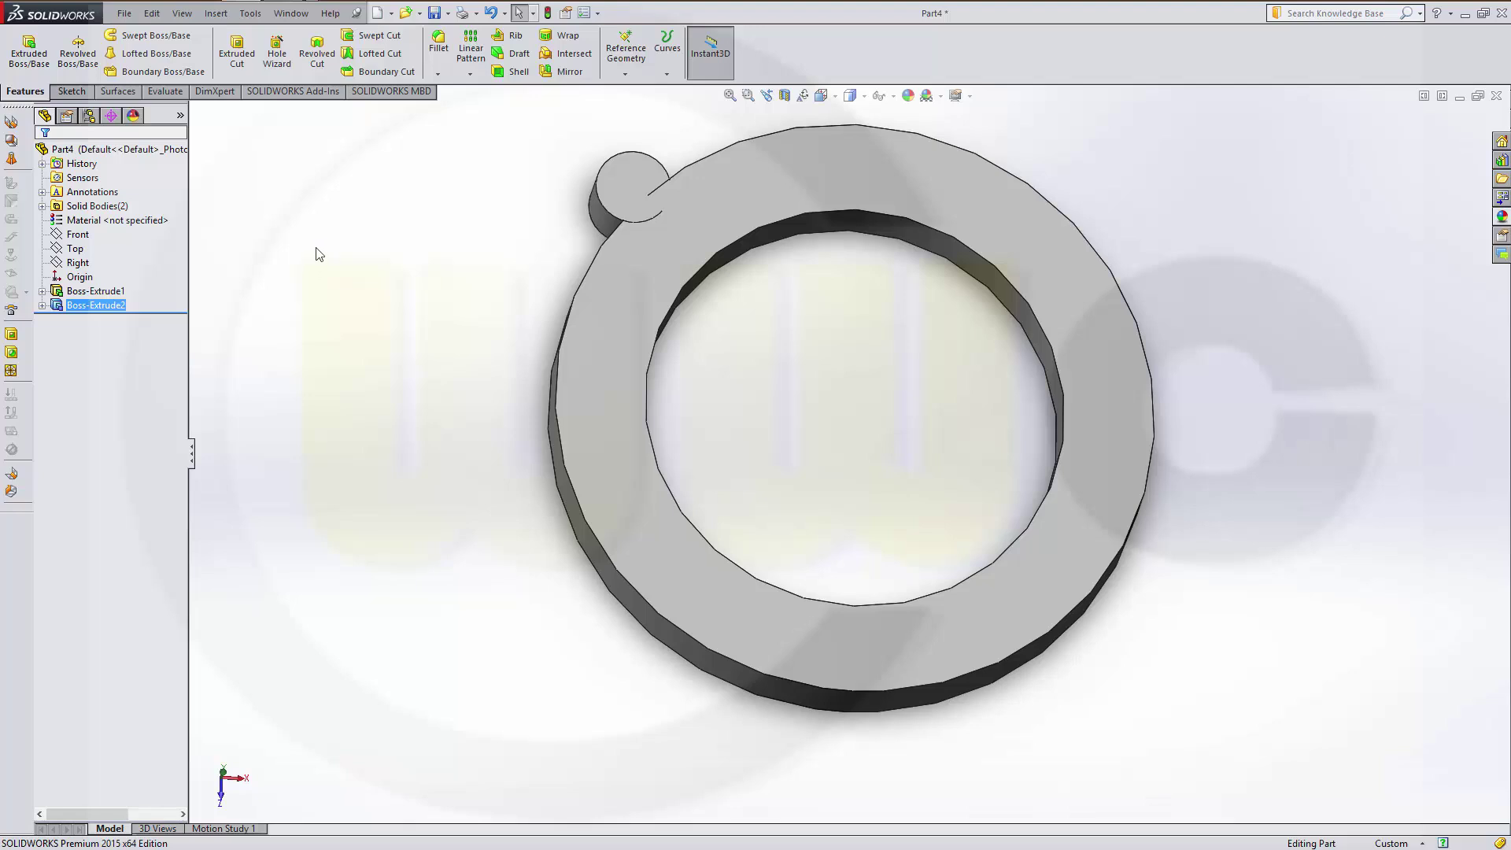
left_click(470, 49)
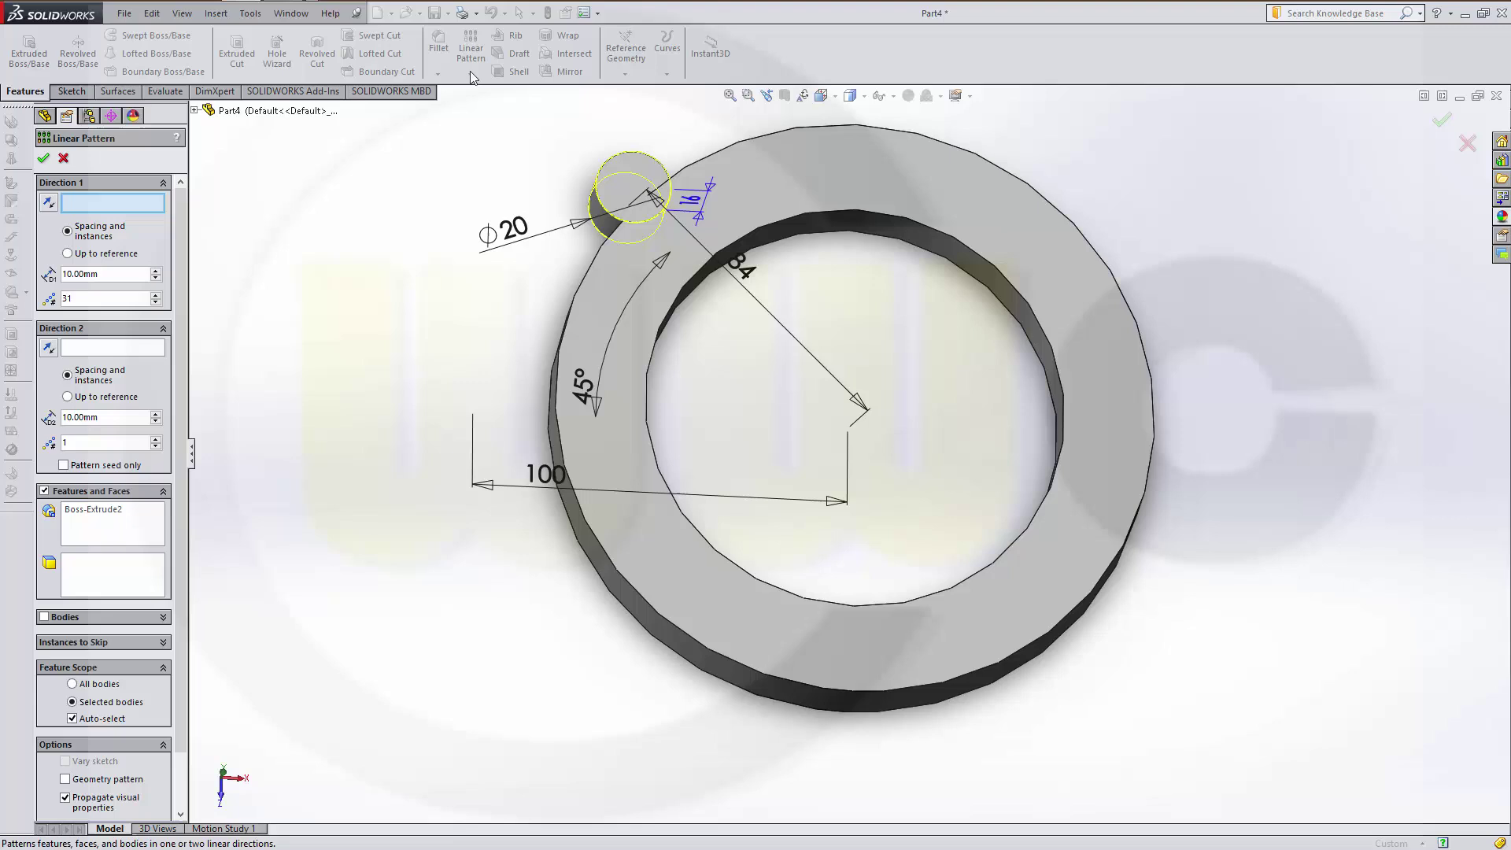
key("Escape")
left_click(470, 75)
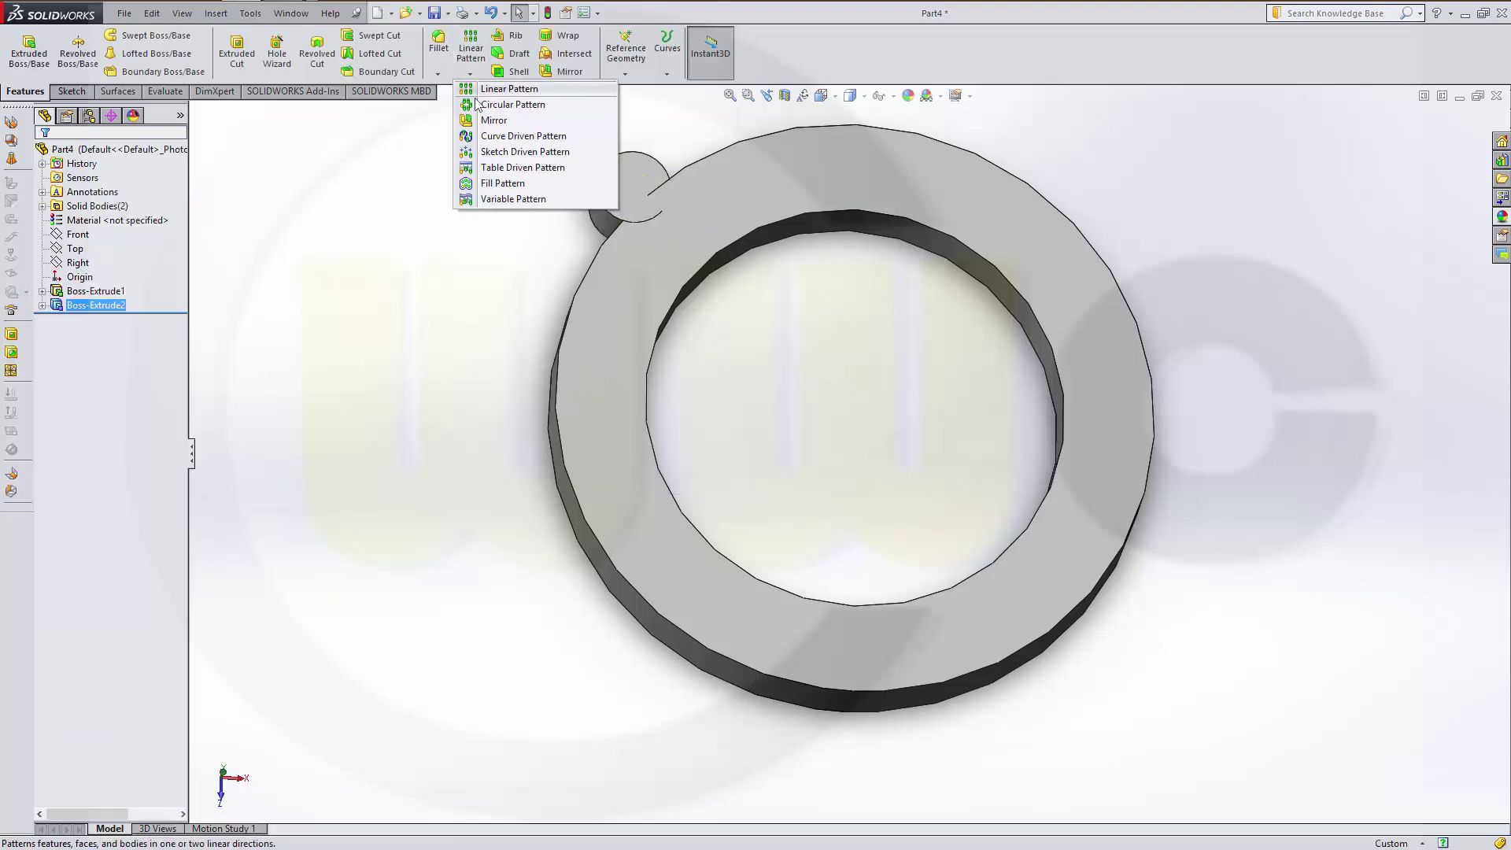
left_click(491, 144)
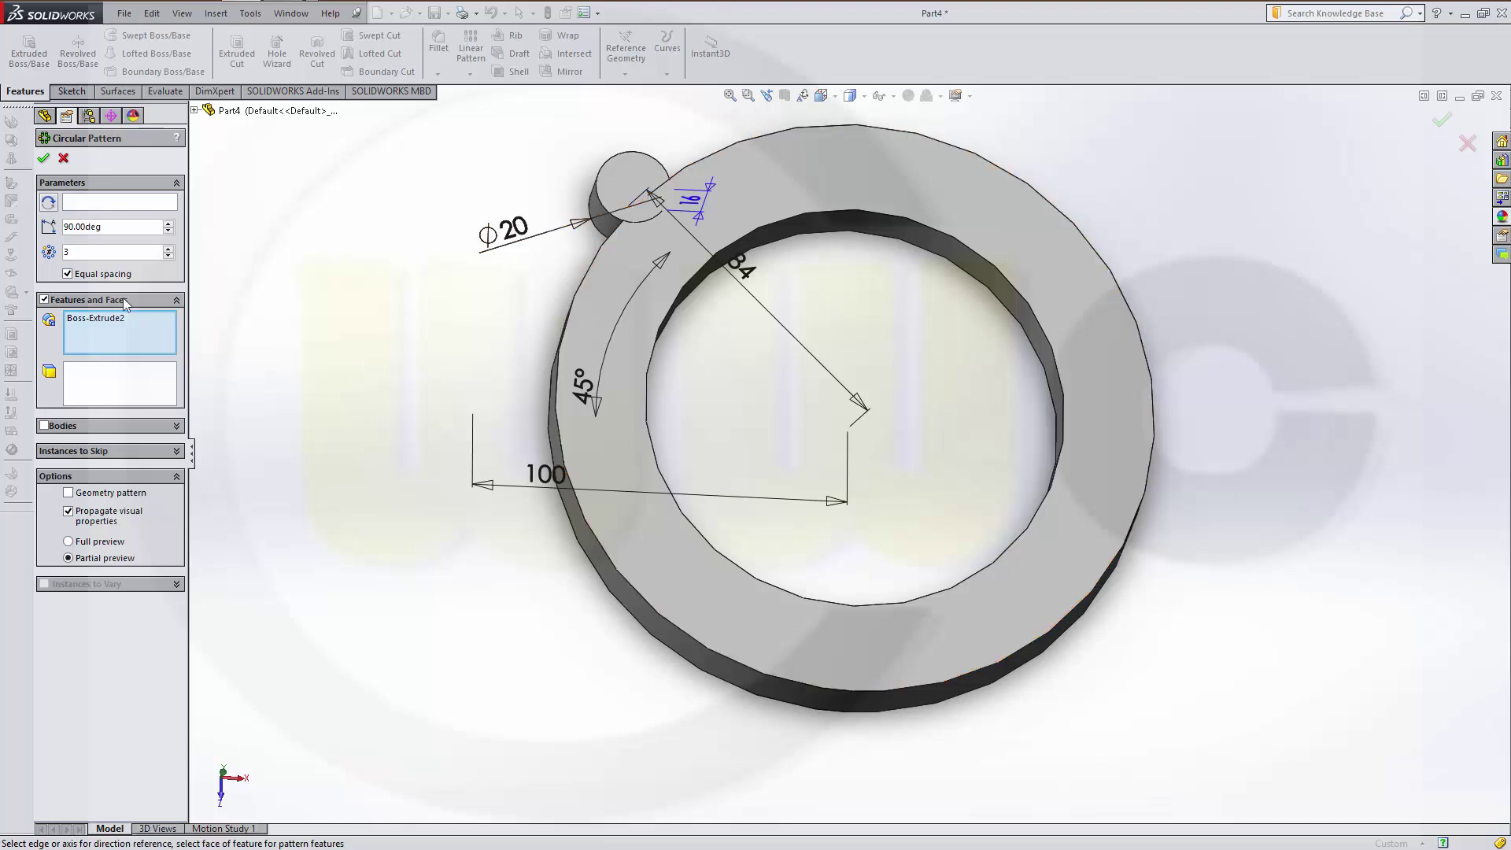
left_click(45, 426)
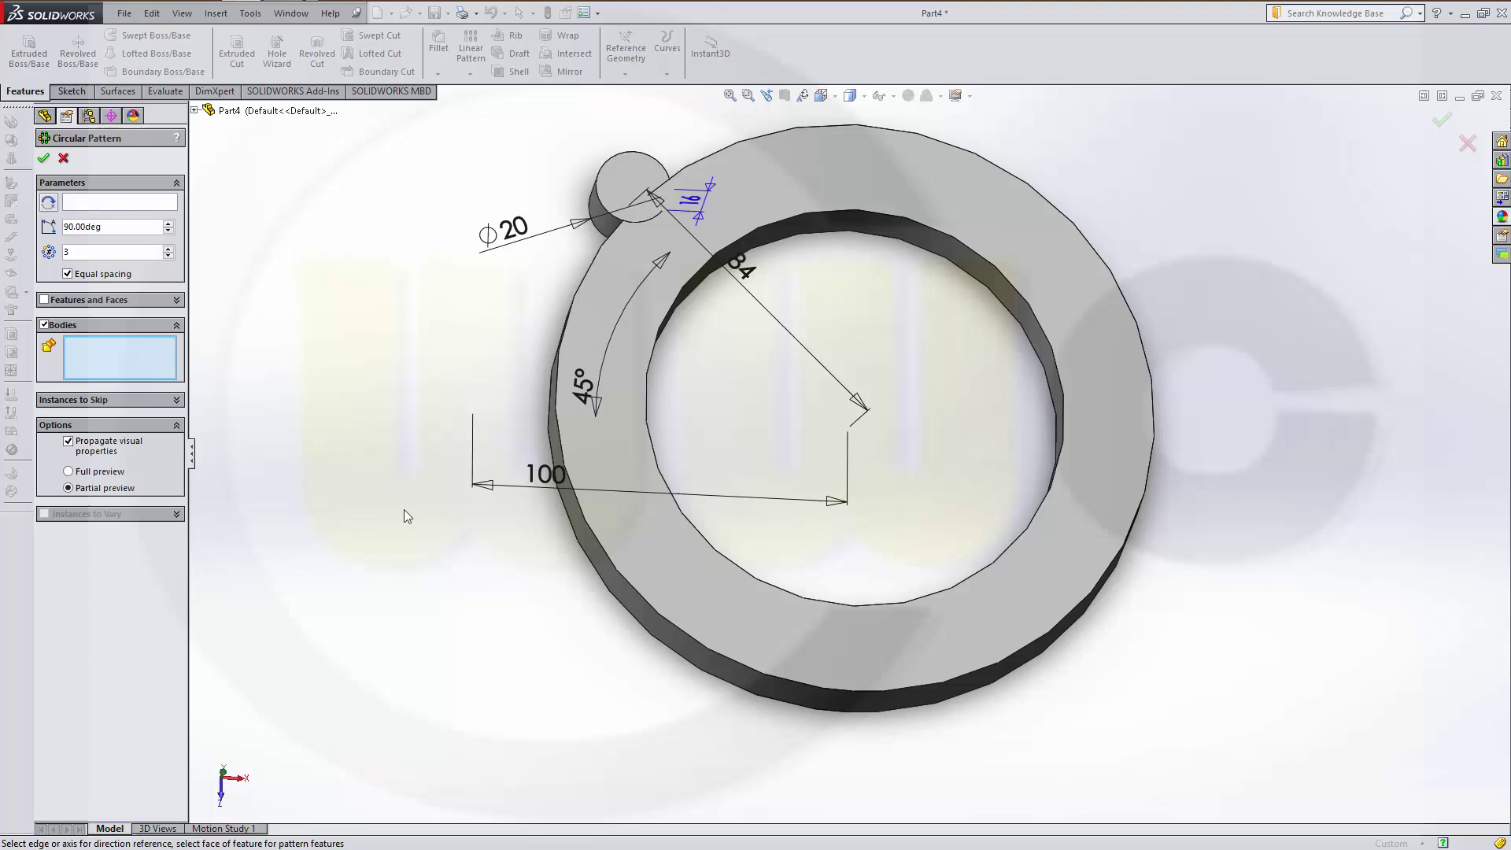
Step: Pattern the cylinder body about the ring's outer face, reversed, three instances at 90°
middle_click_drag(414, 526, 431, 551)
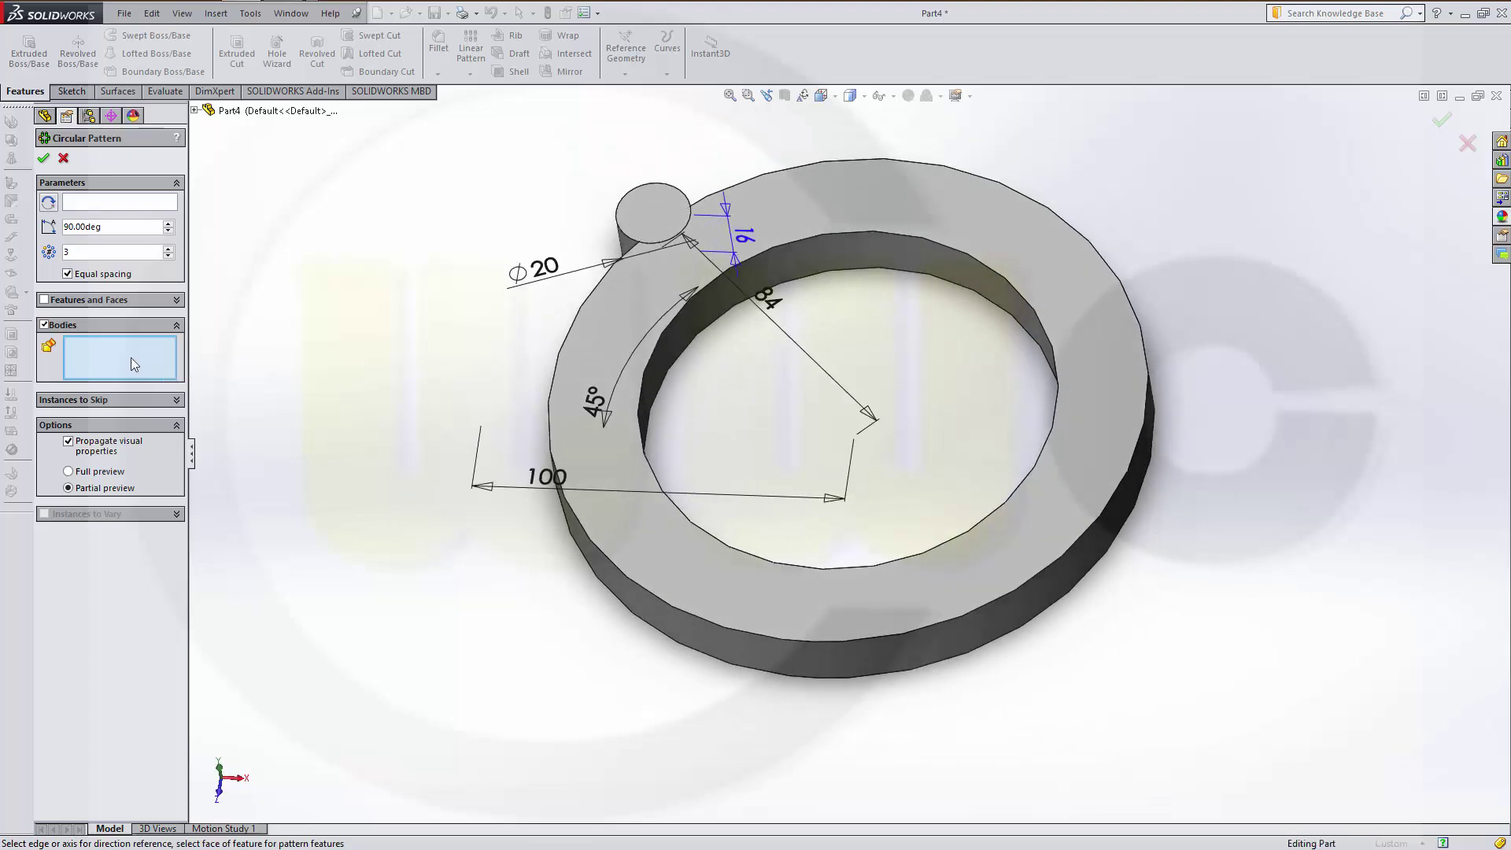
left_click(644, 218)
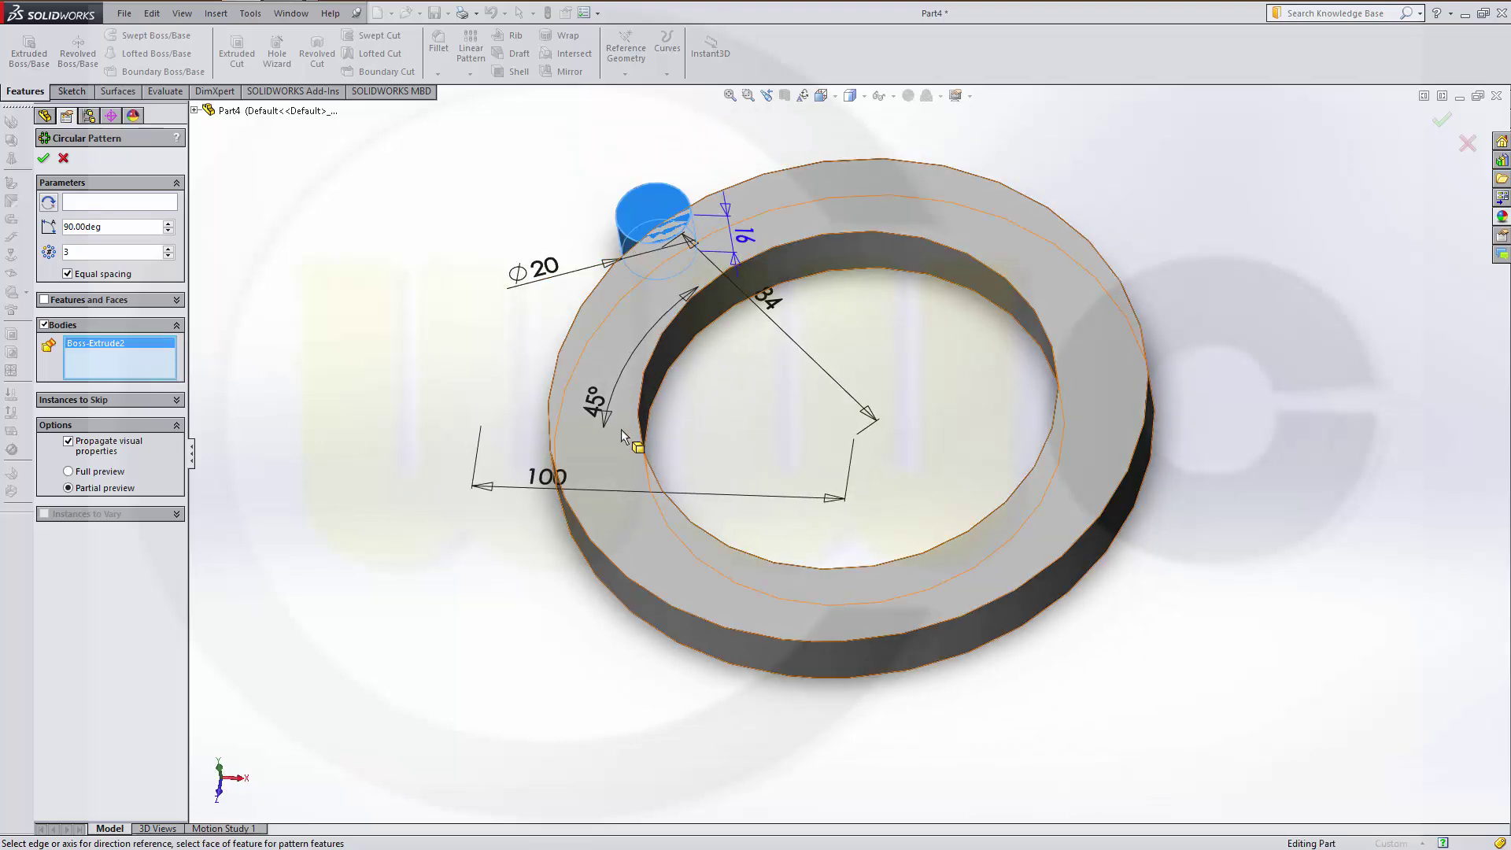
left_click(124, 205)
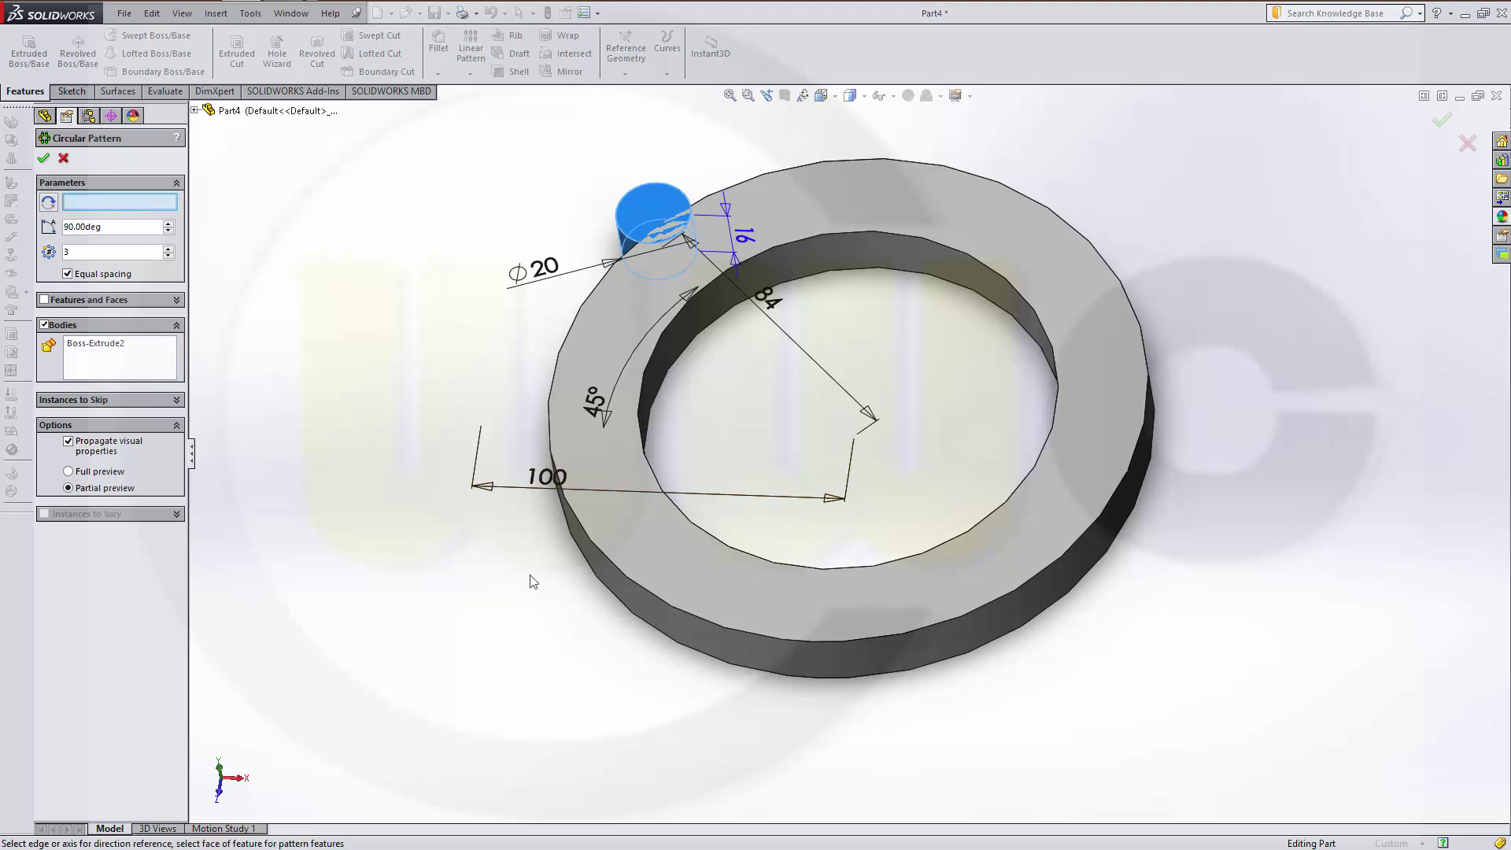
left_click(680, 622)
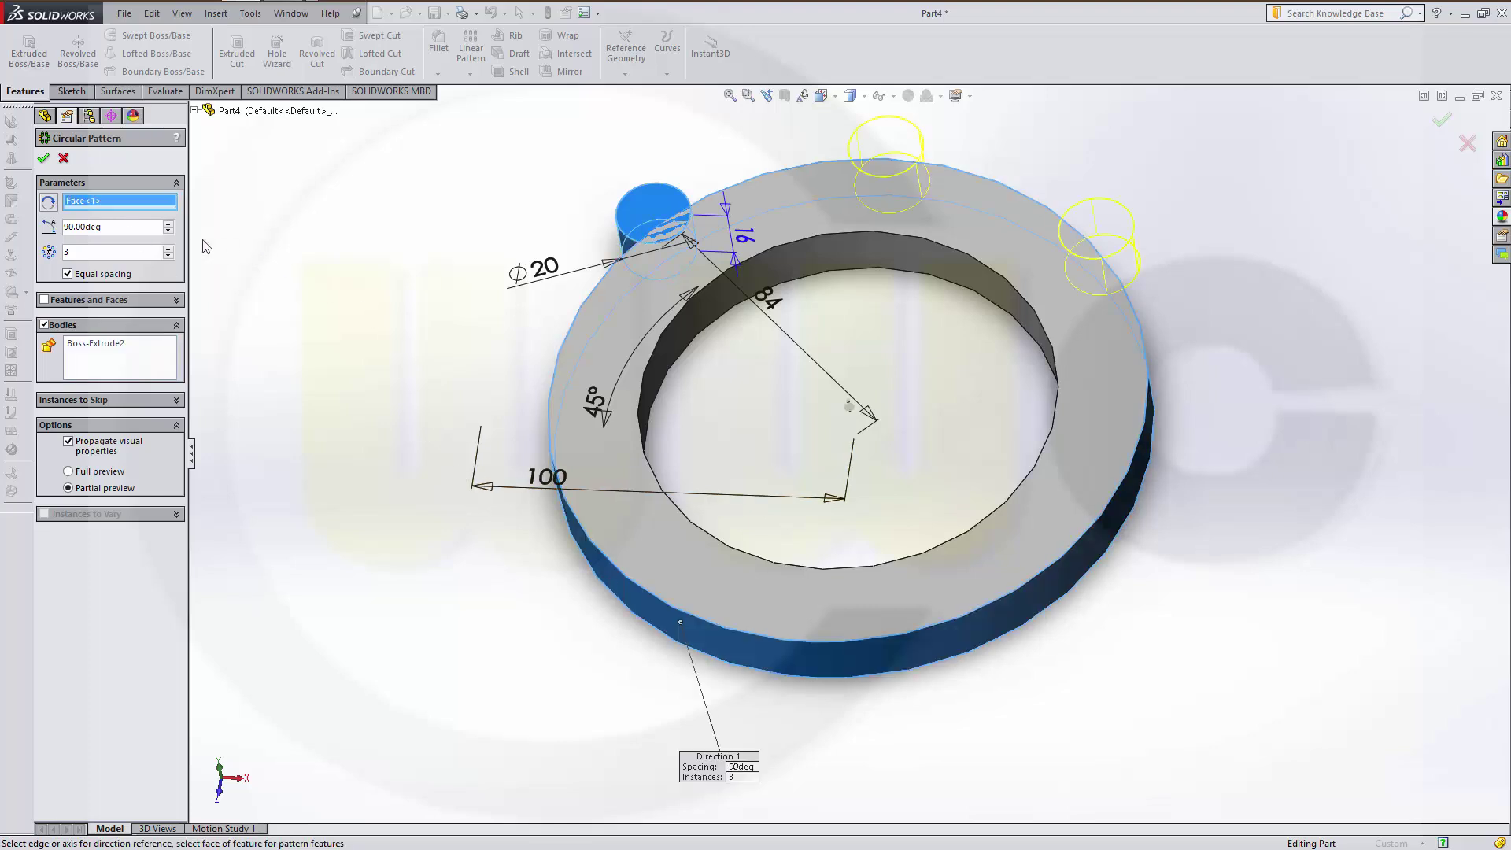
left_click(47, 203)
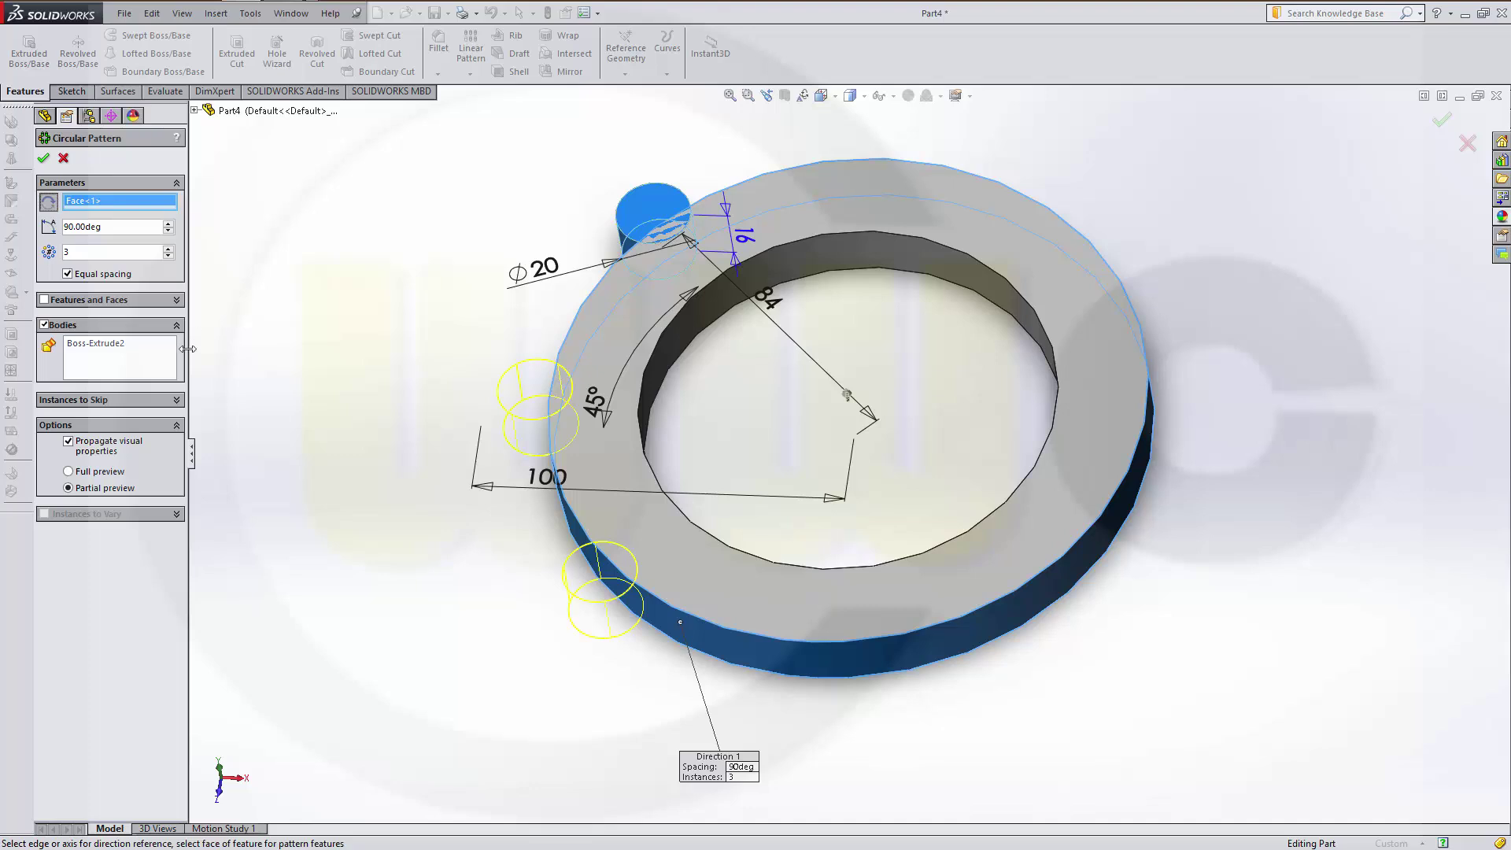
left_click(44, 160)
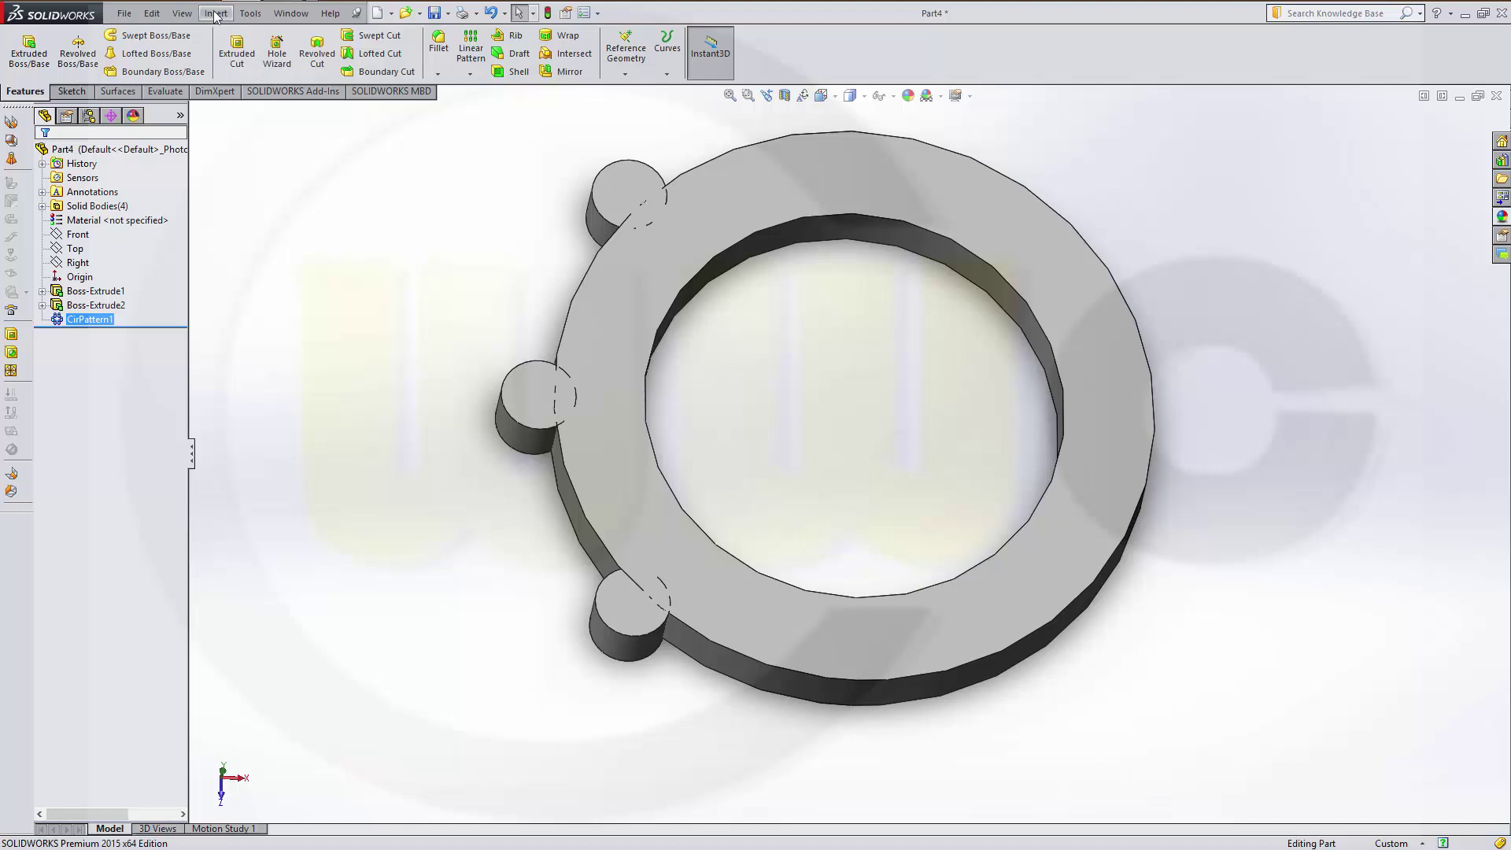
Step: In Tools > Equations' Equation View, add global variable angle_bp = 45
left_click(250, 13)
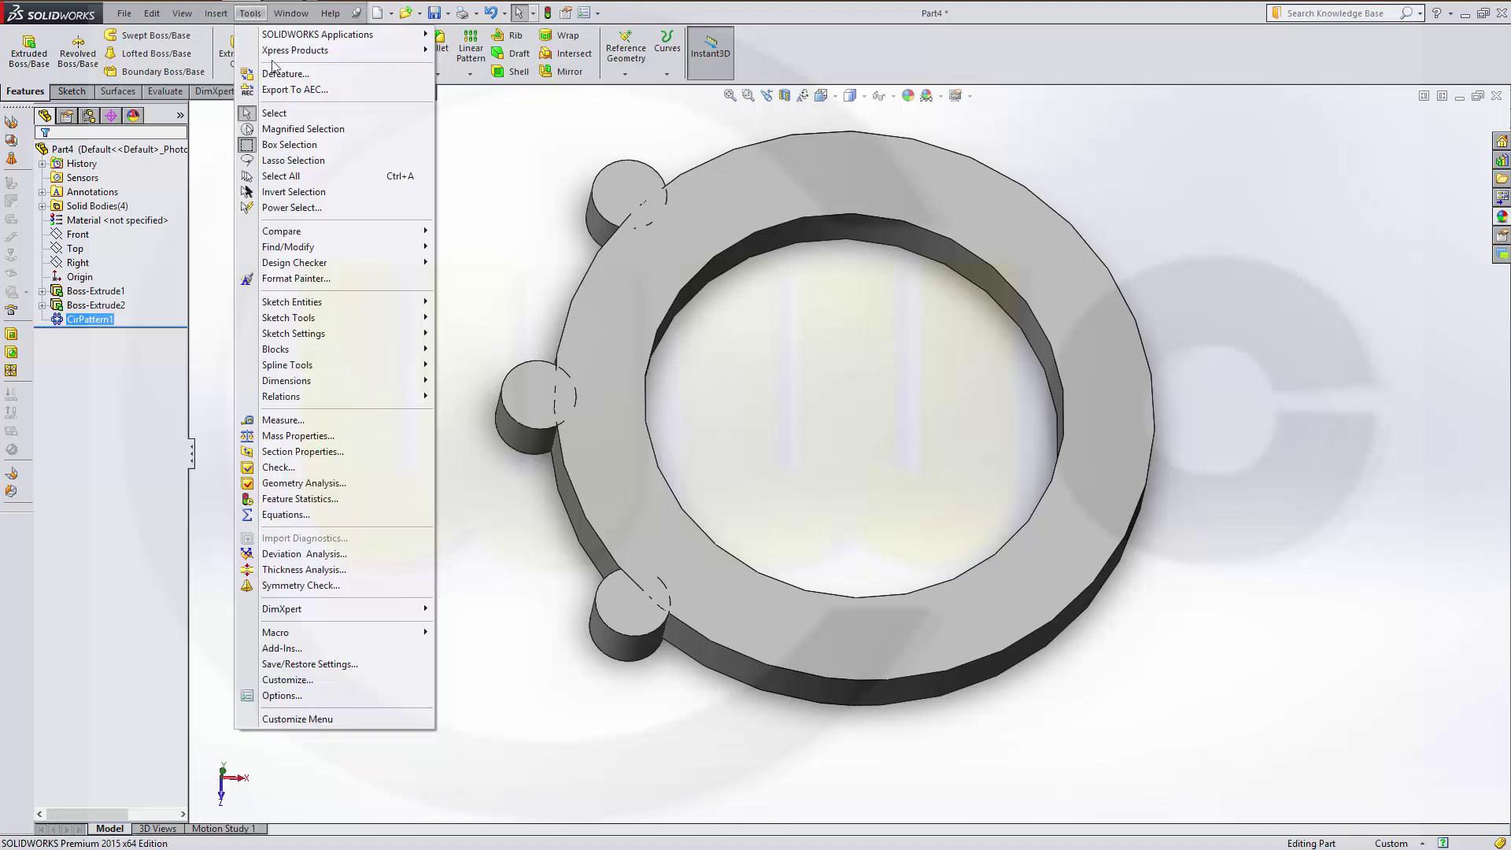
left_click(285, 514)
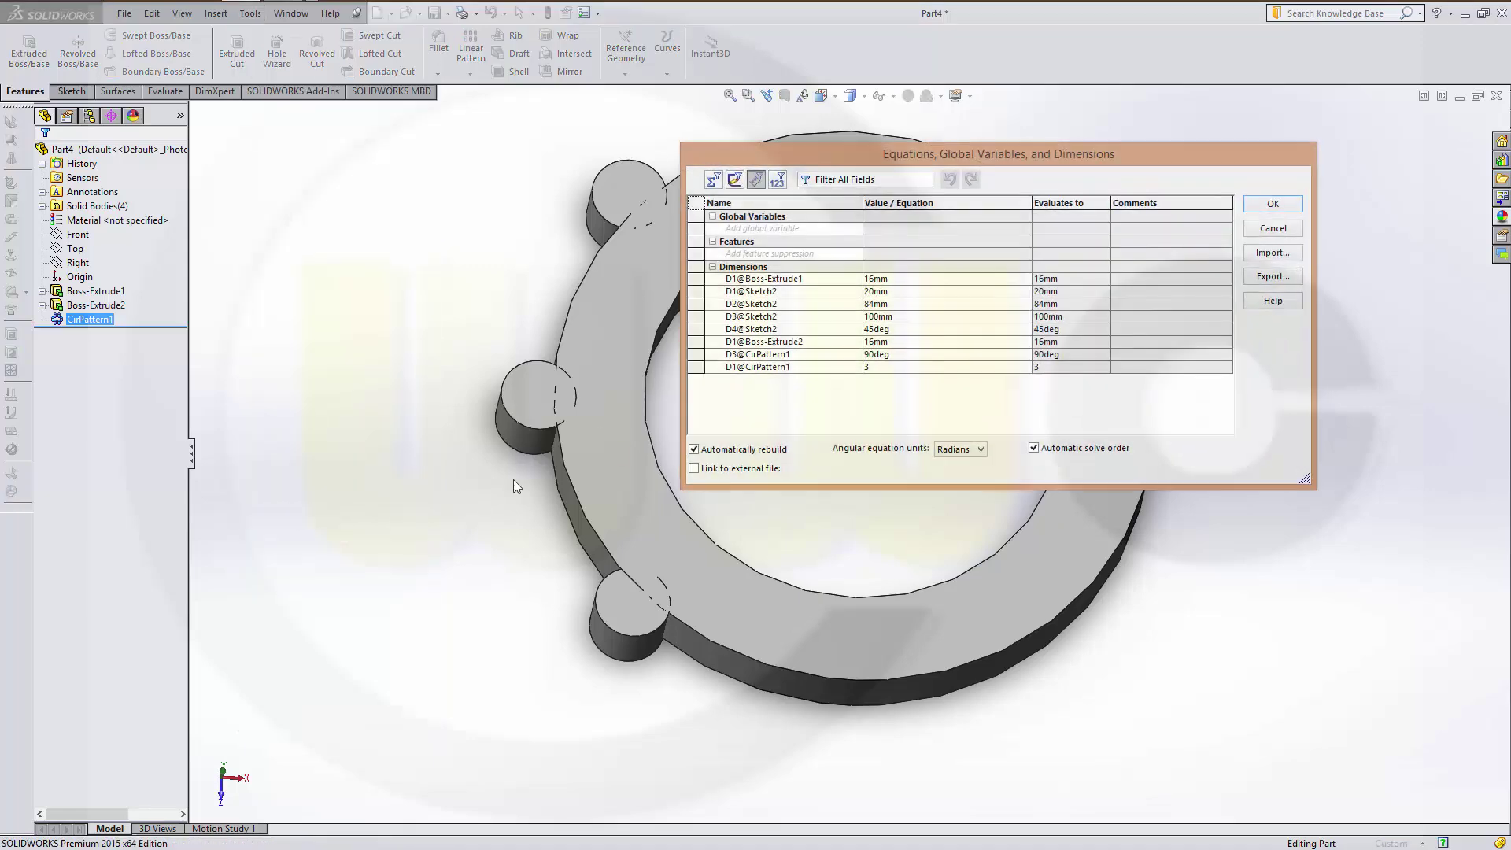
left_click(713, 180)
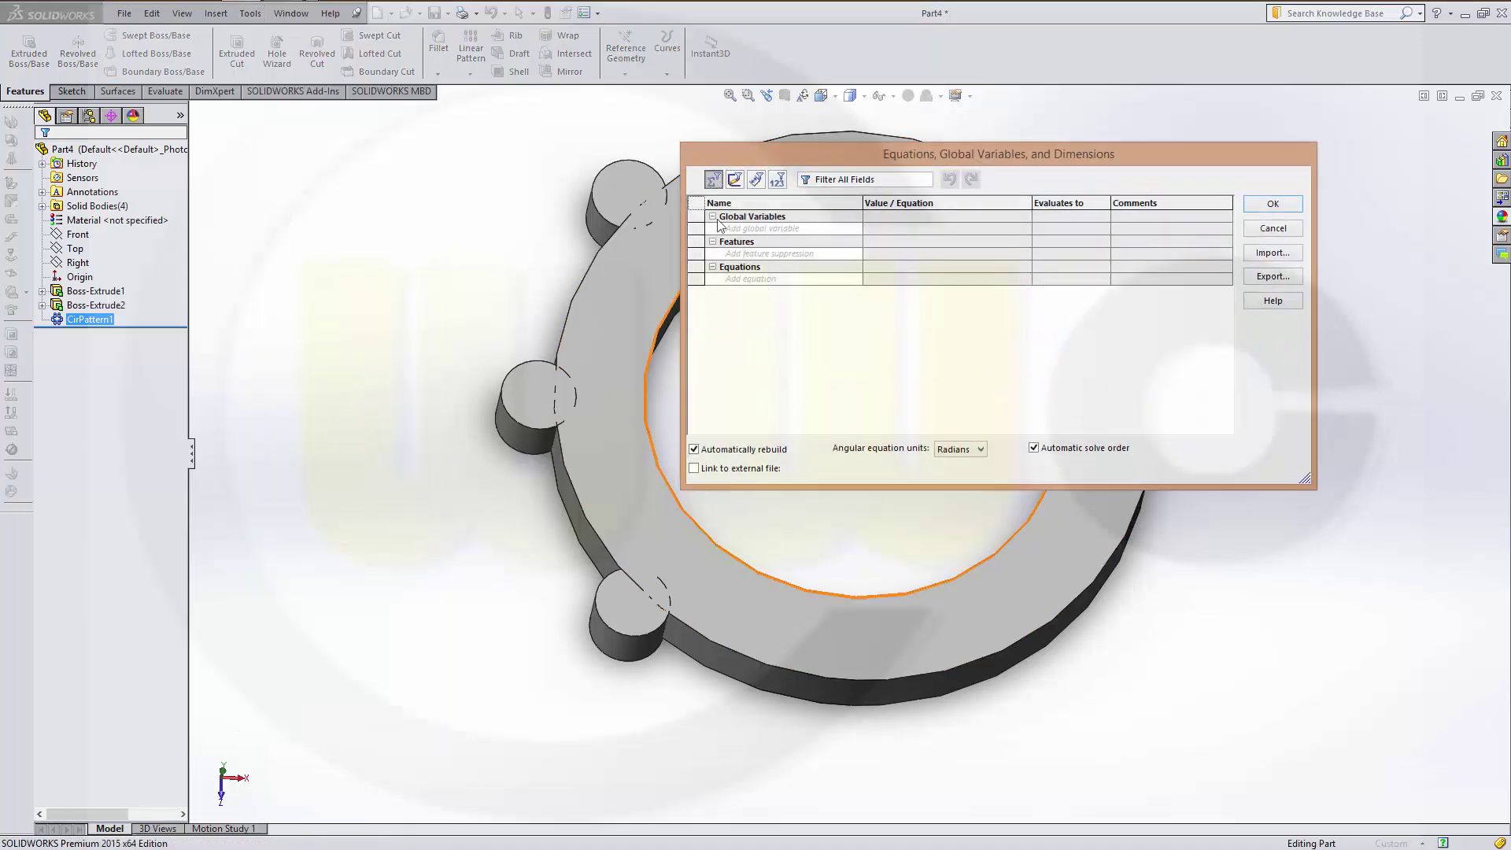
left_click(744, 229)
key("Tab")
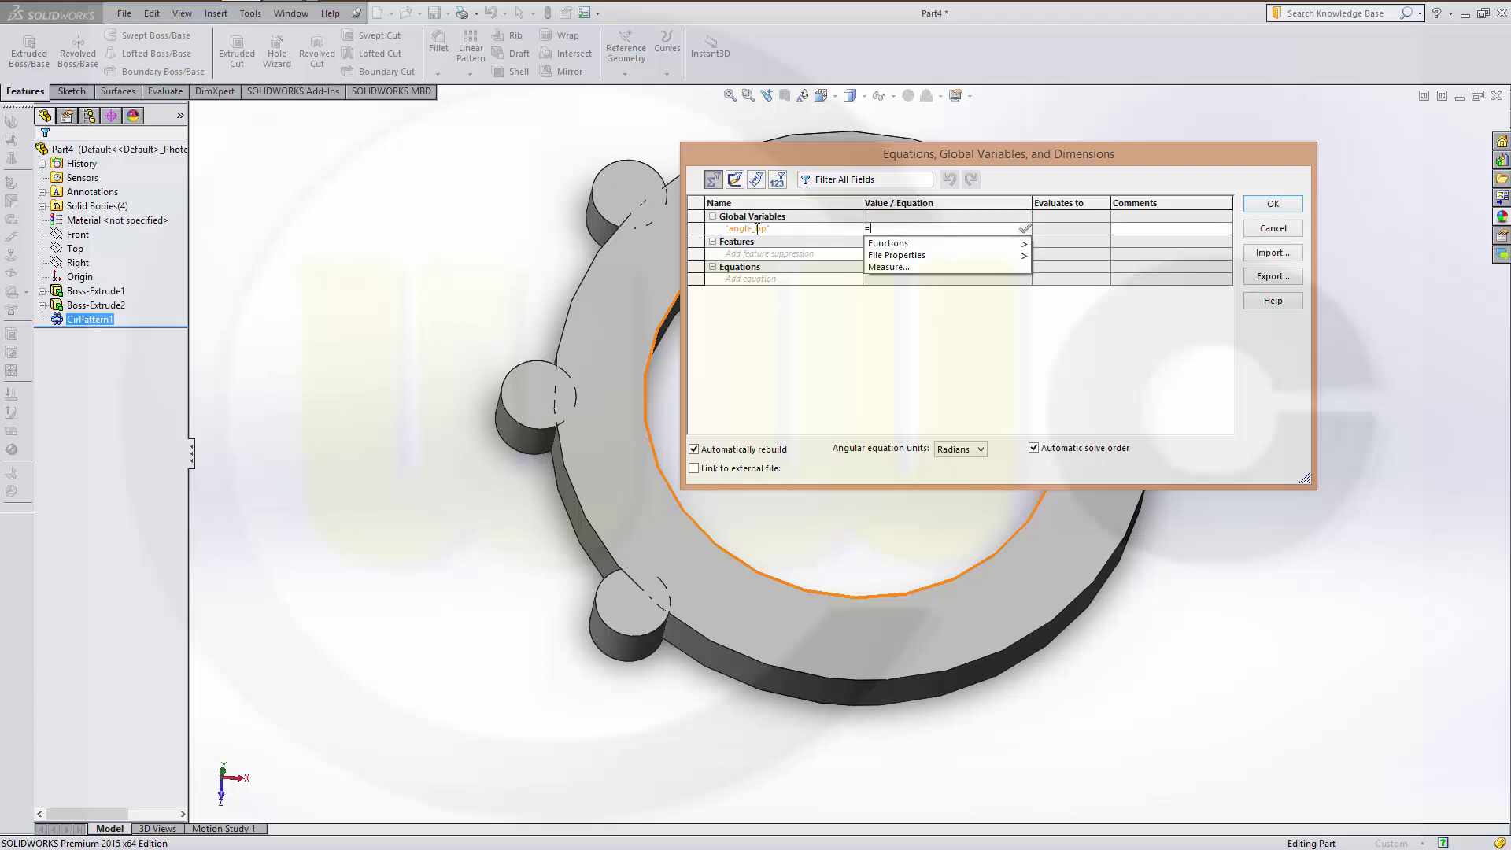
type("45")
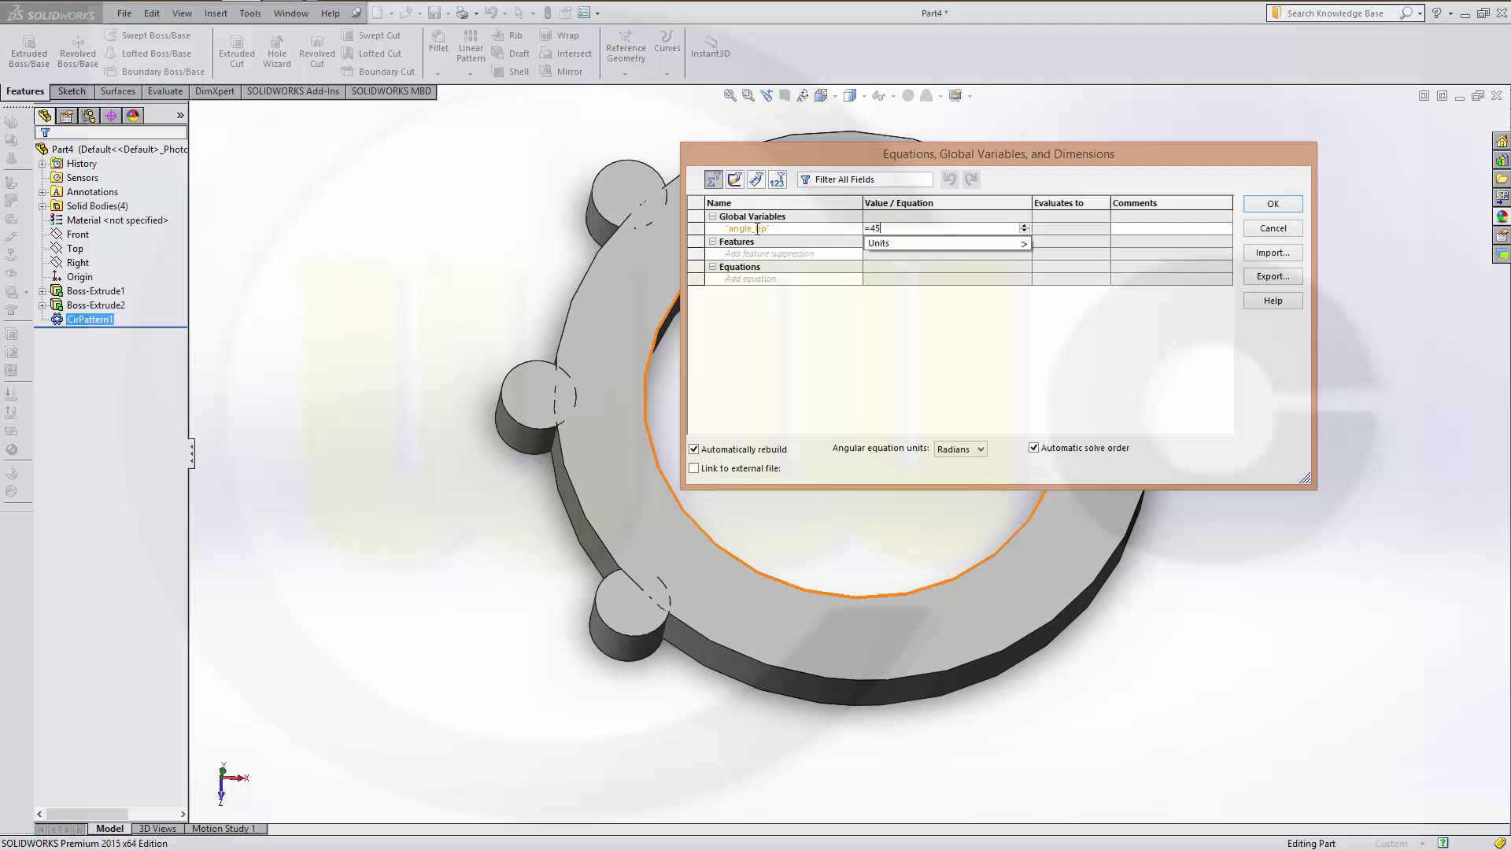
key("Tab")
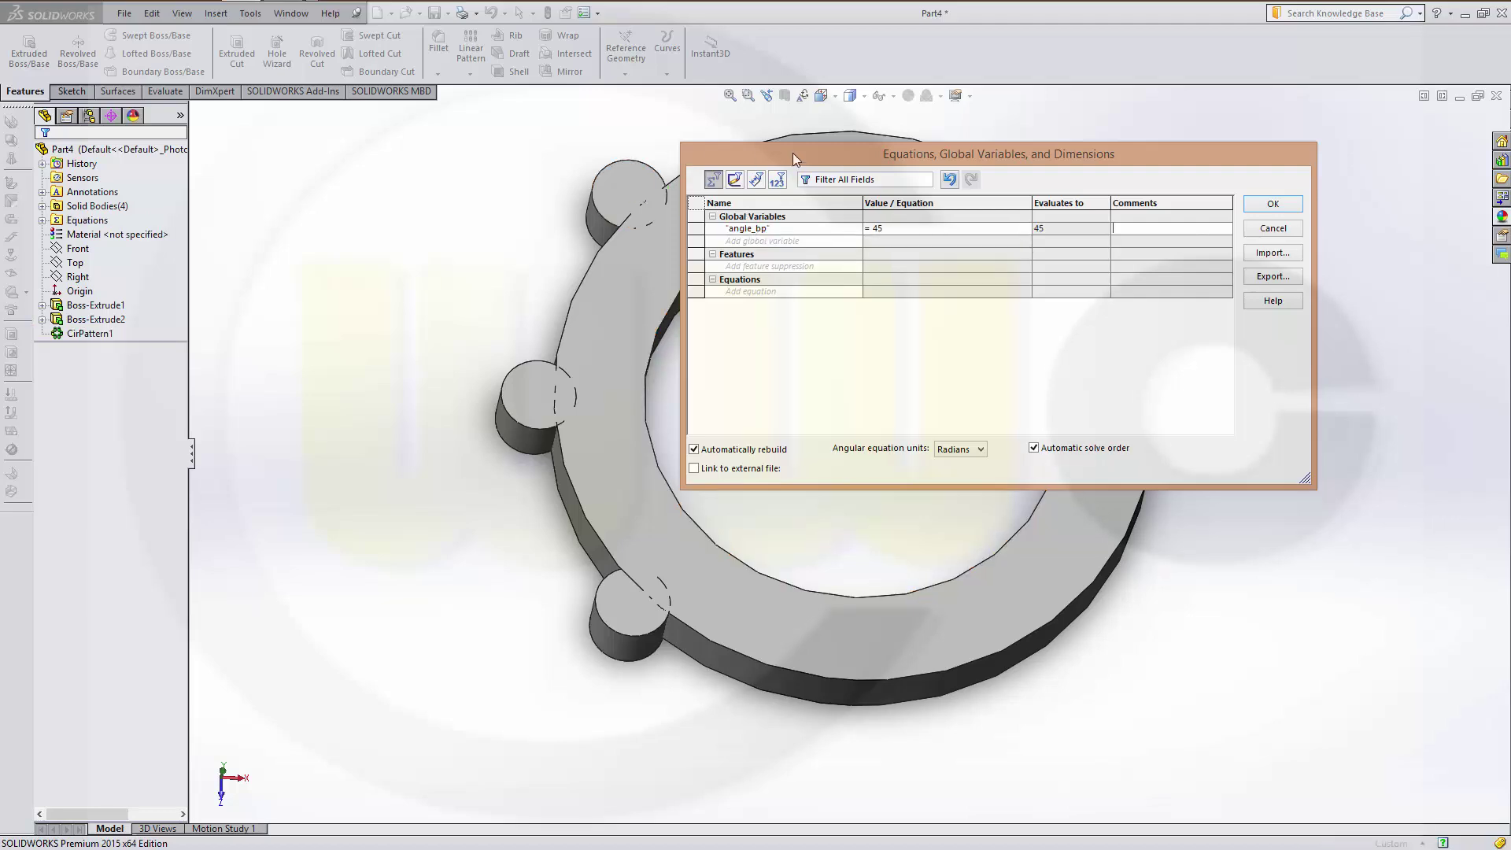
Step: Link D4@Sketch2 to angle_bp and set D3@CirPattern1 to 2*"angle_bp"
left_click(755, 182)
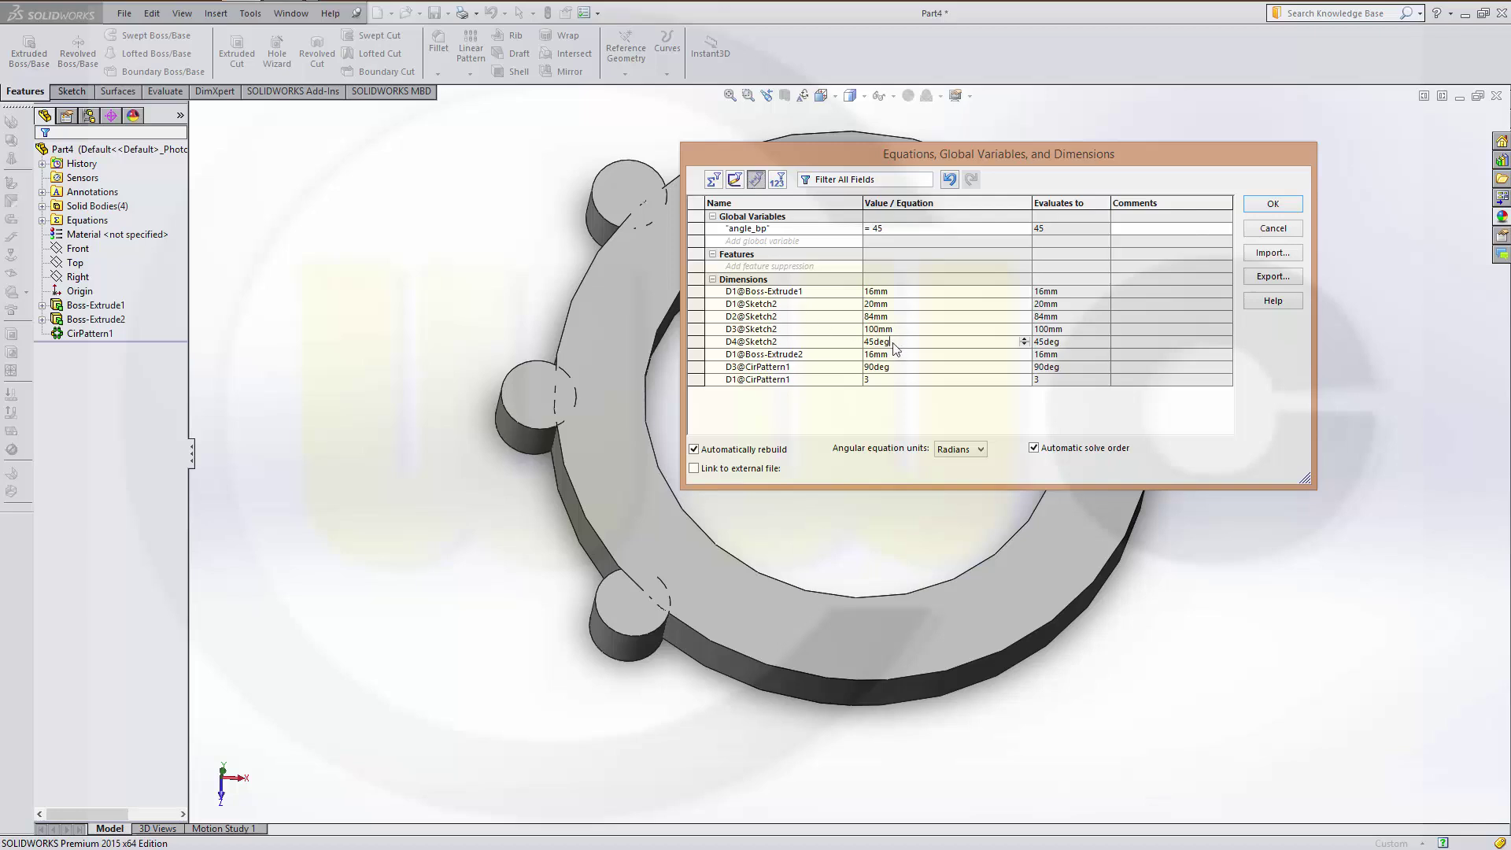
left_click(870, 342)
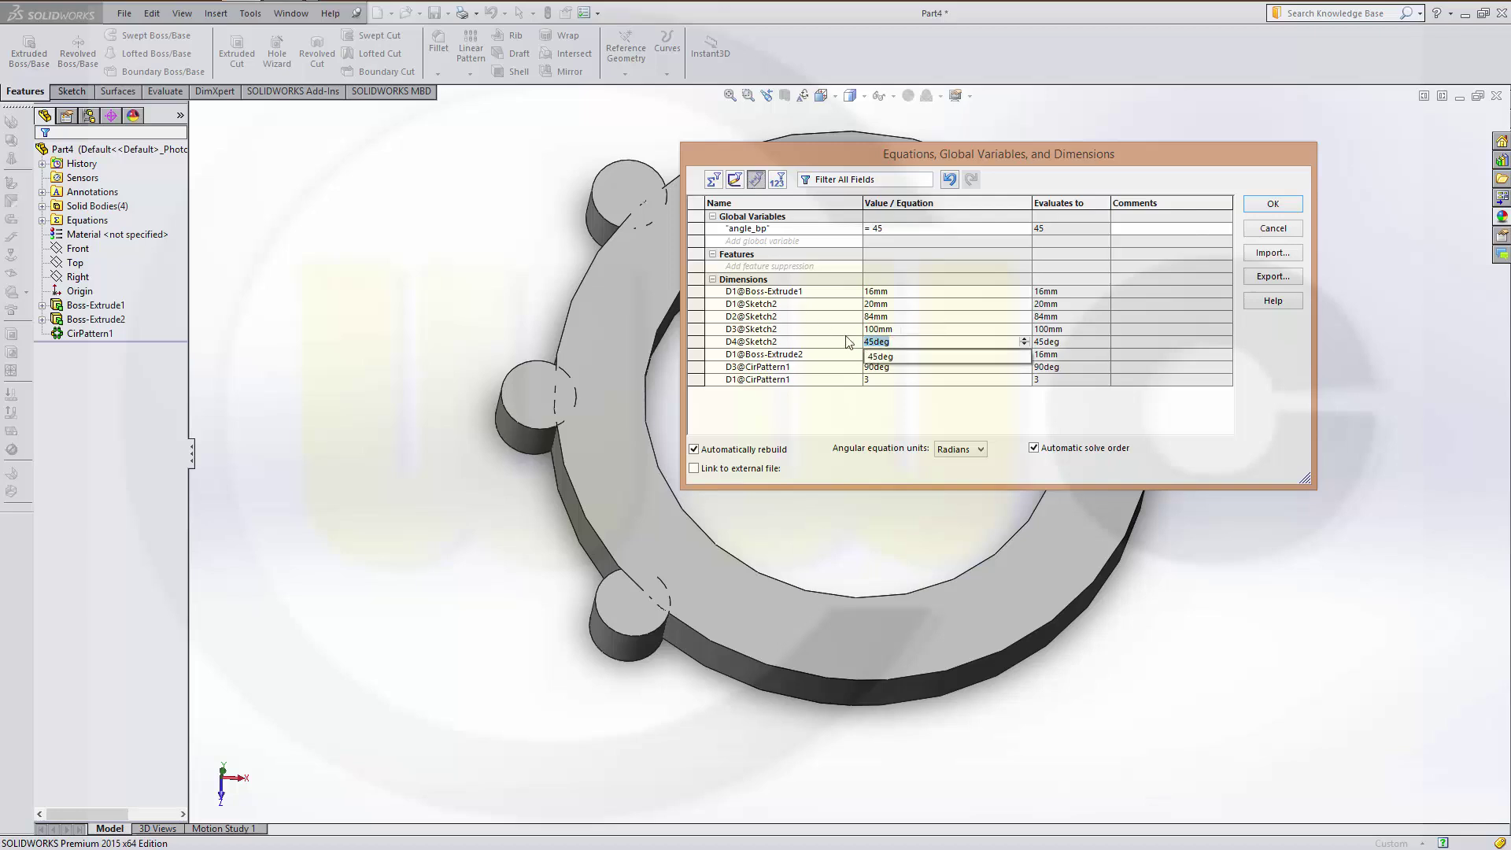
type("=")
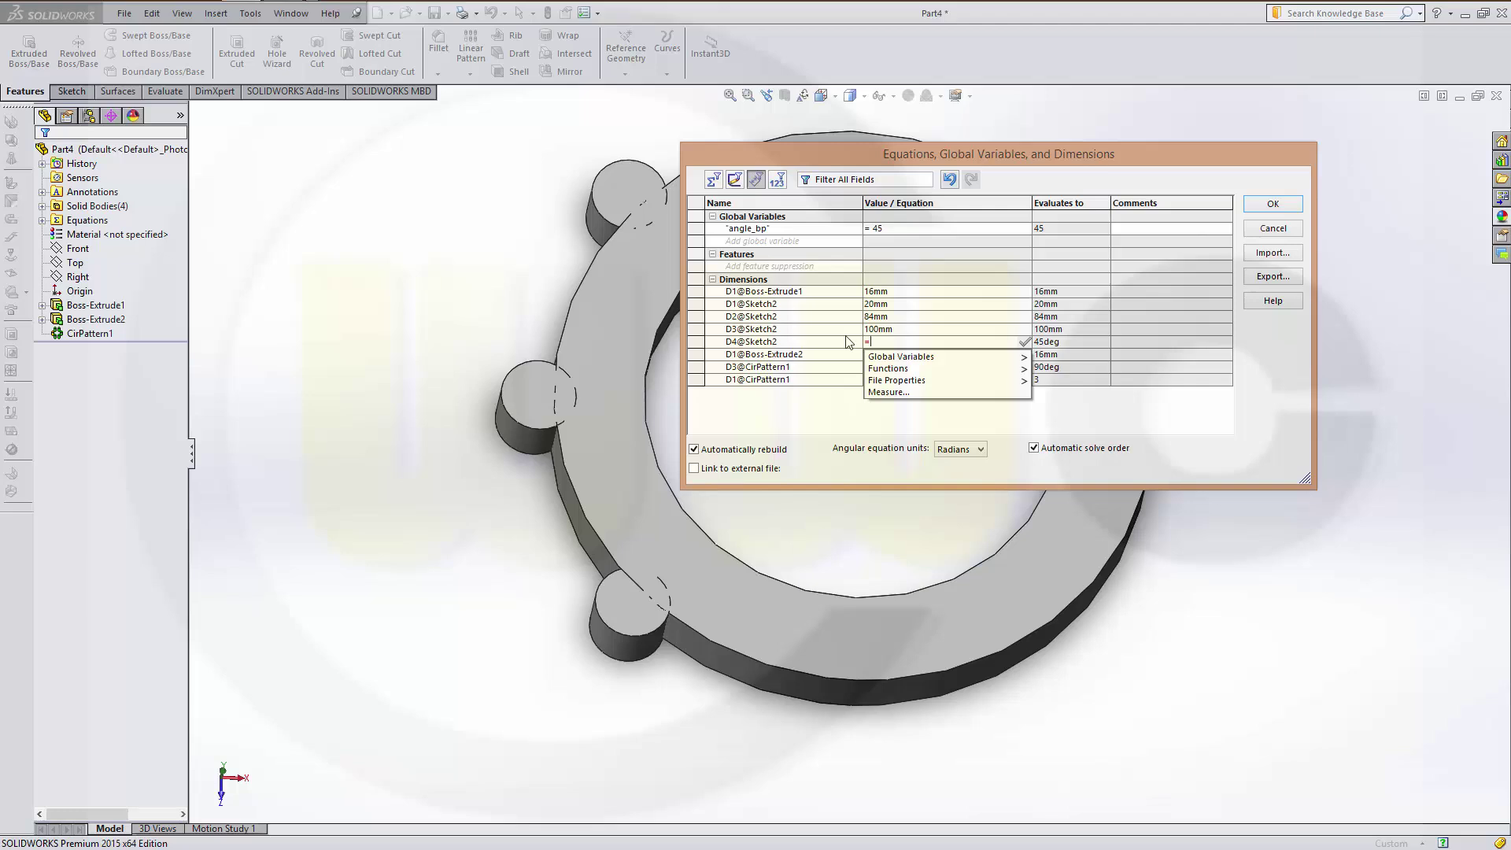
type("\"angle_bp")
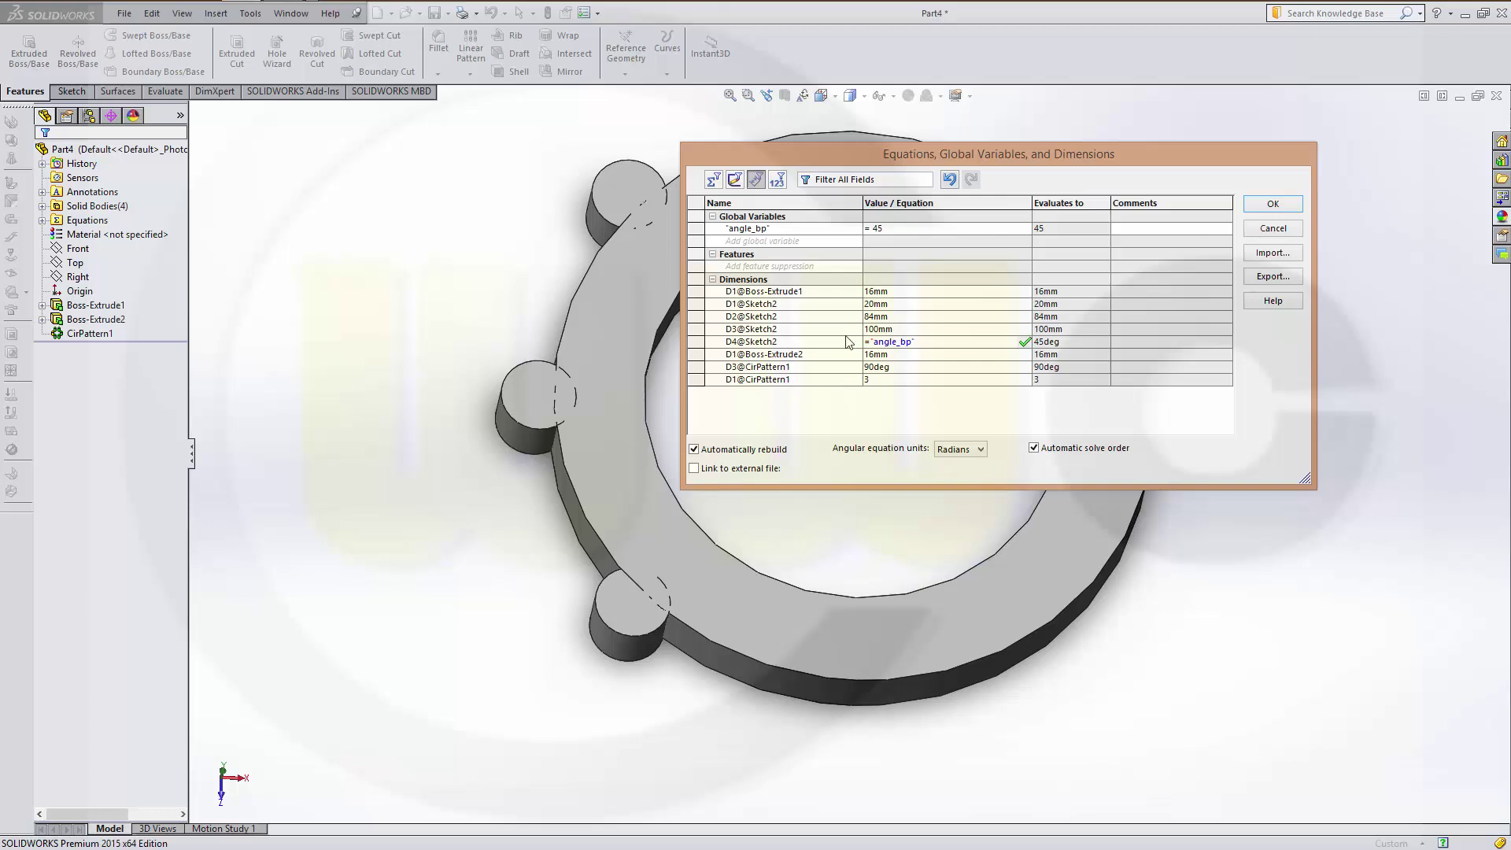
key("Tab")
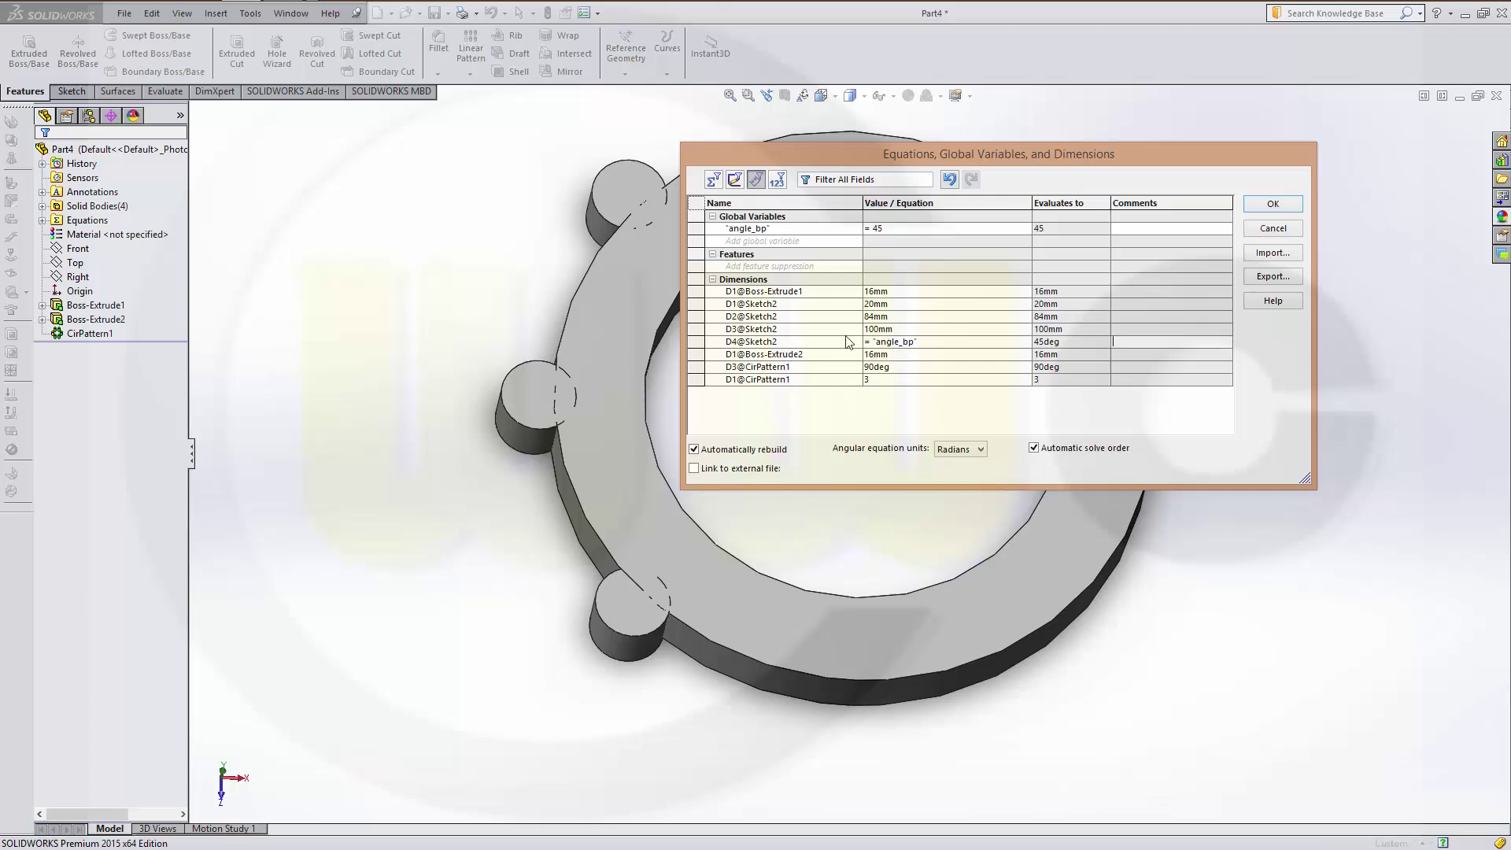
left_click(905, 369)
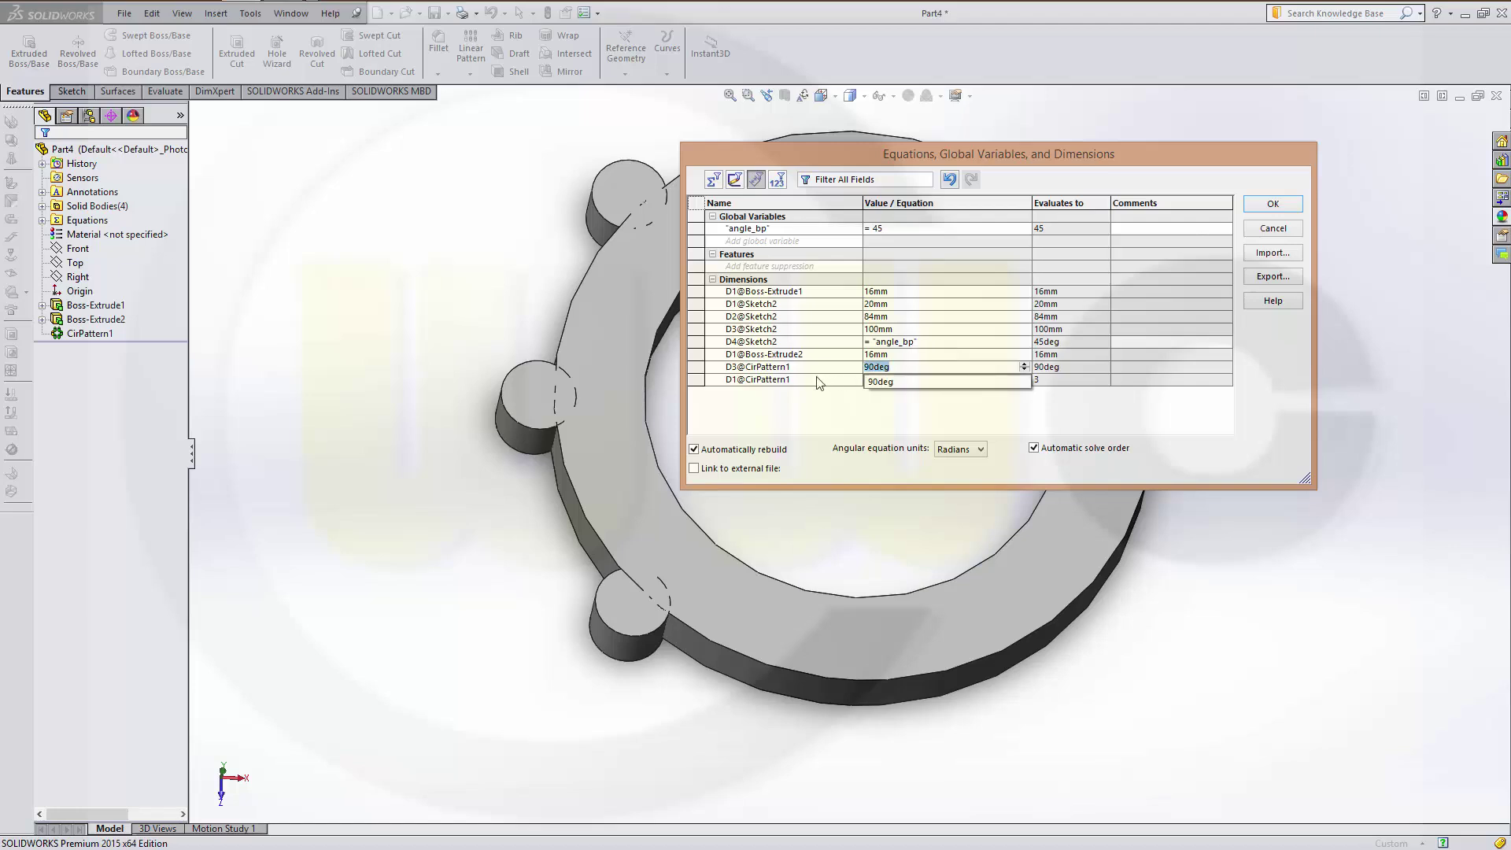
type("=")
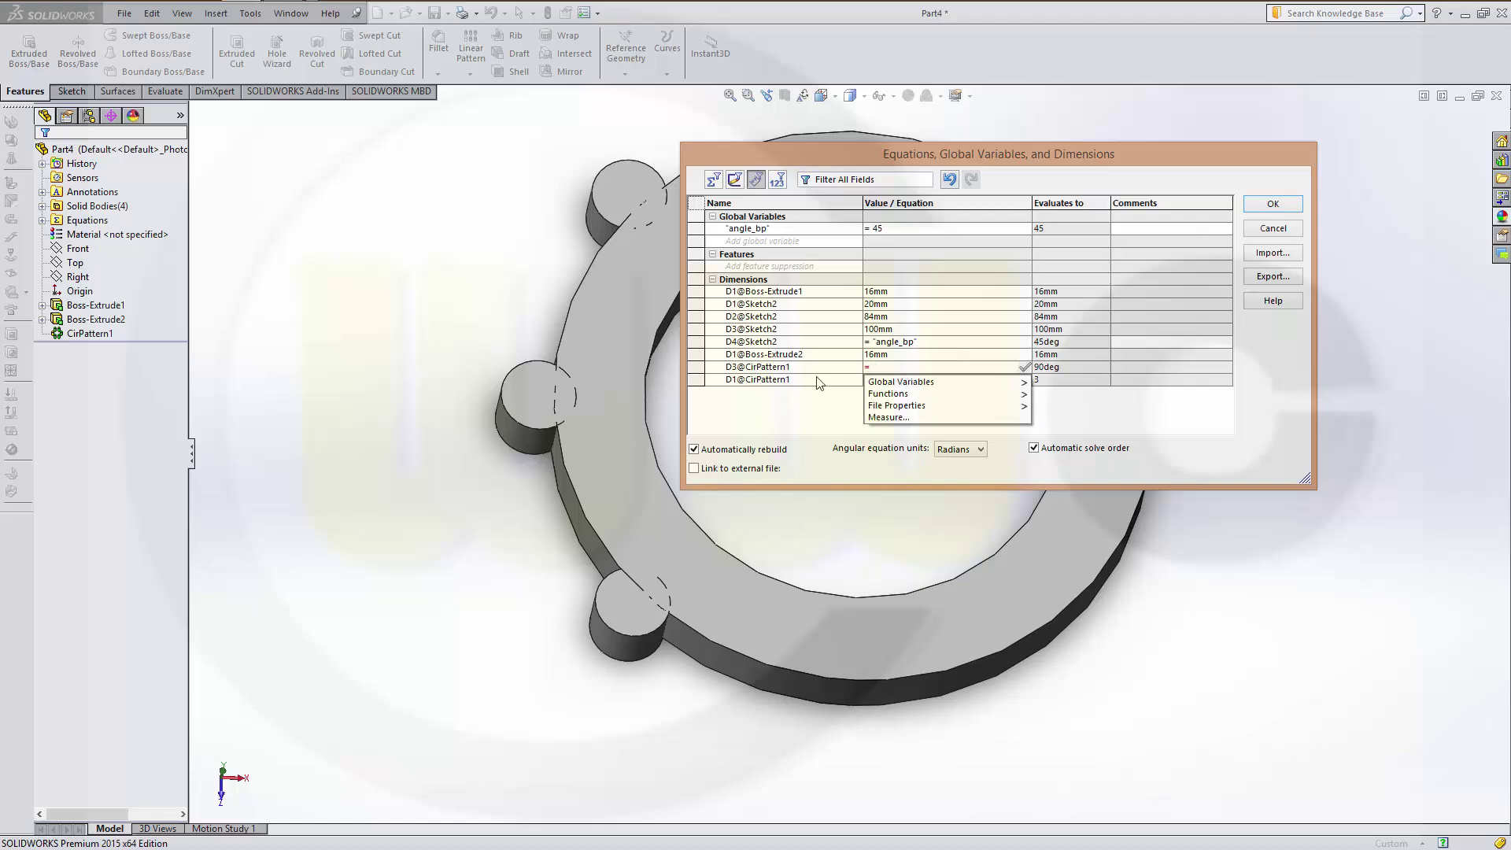
type("2")
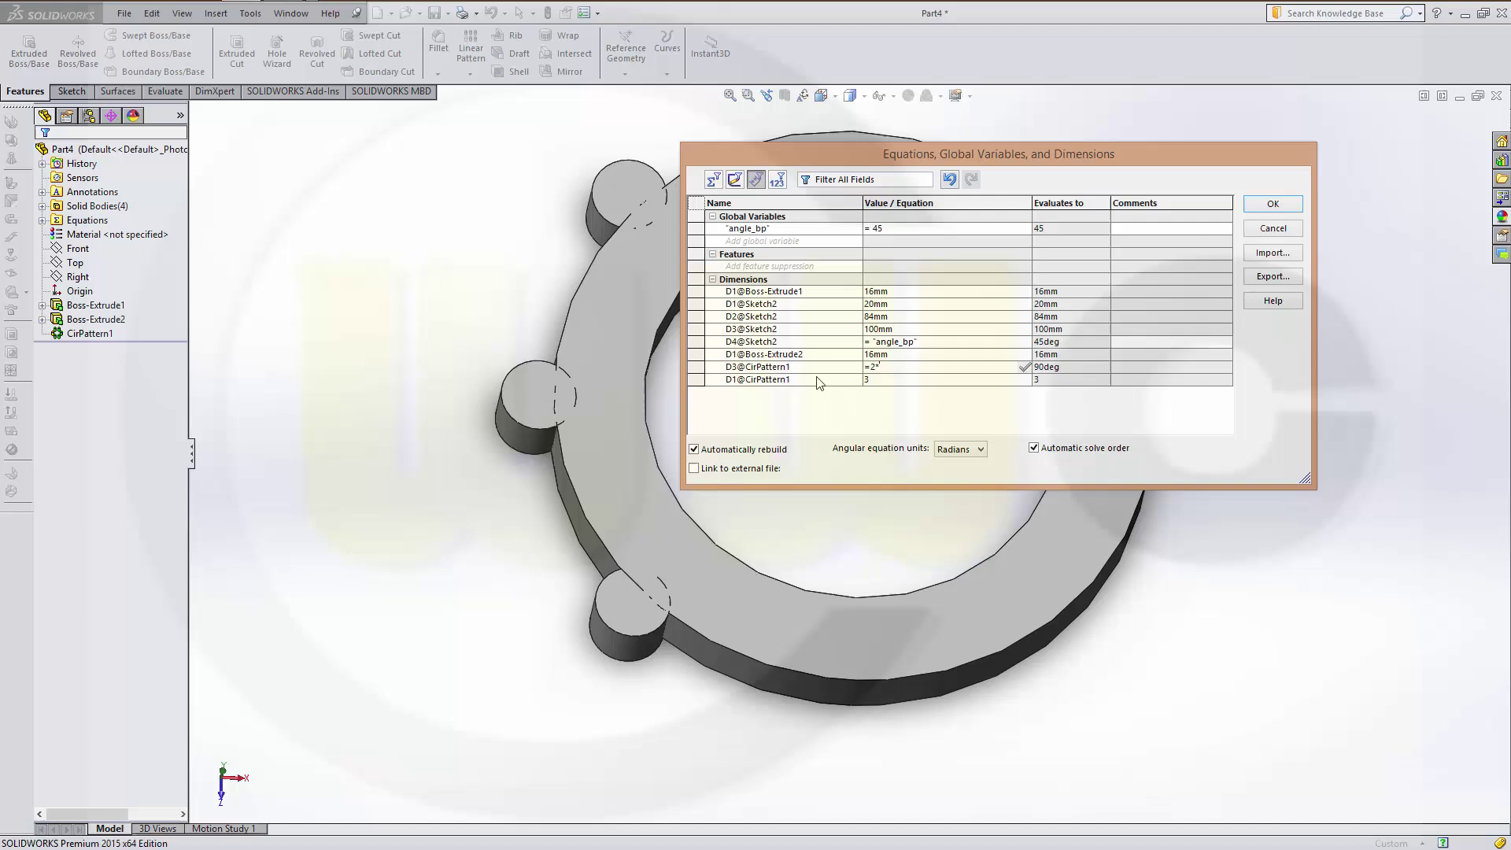
type("*\"angle_bp\"")
key("Tab")
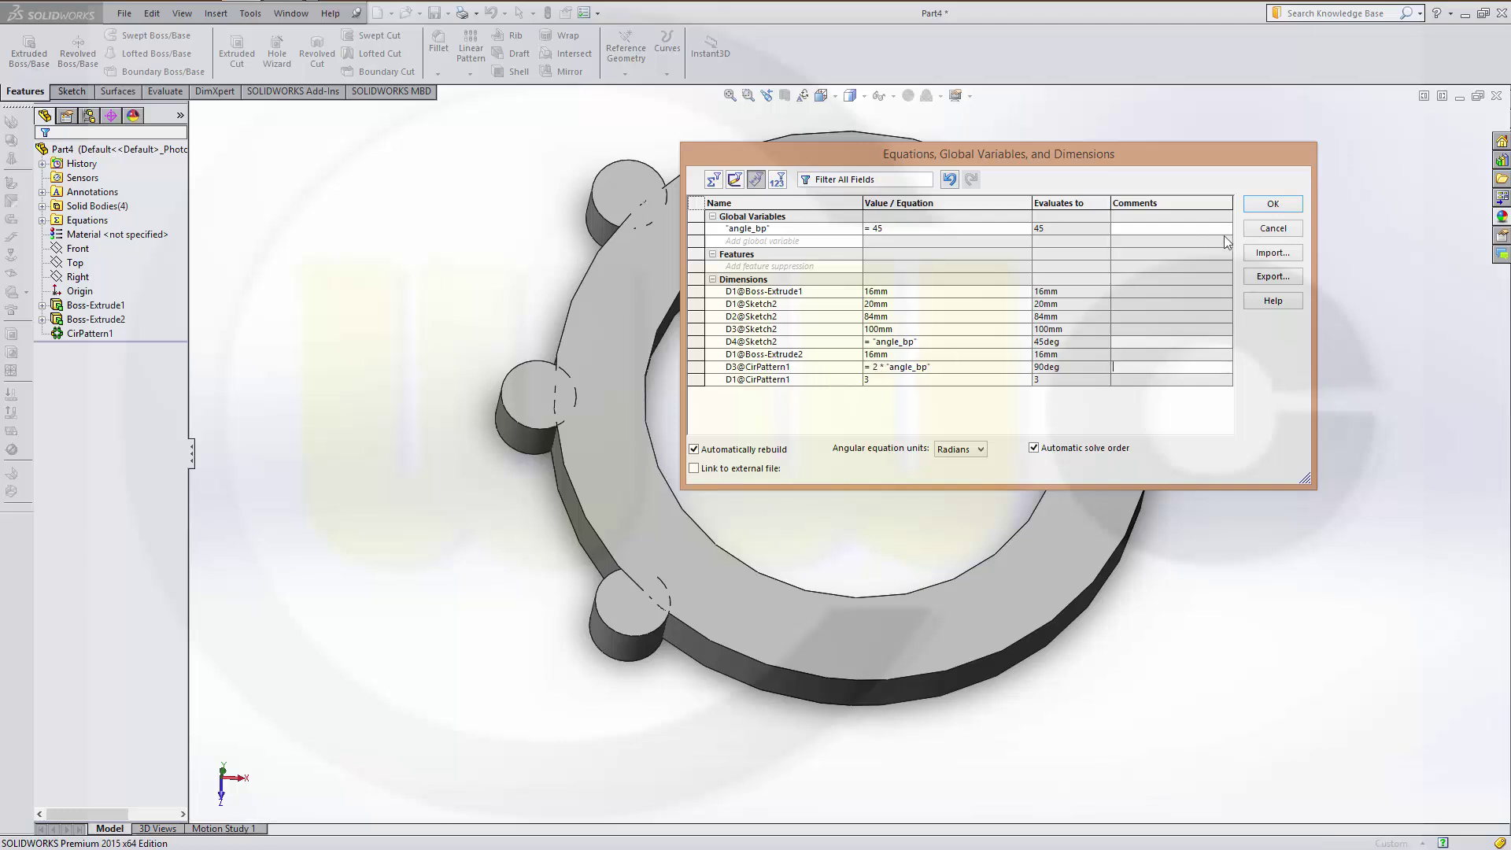
Step: Test angle_bp at 50, restore it to 45, and close the Equations dialog
left_click(894, 229)
key("BackSpace")
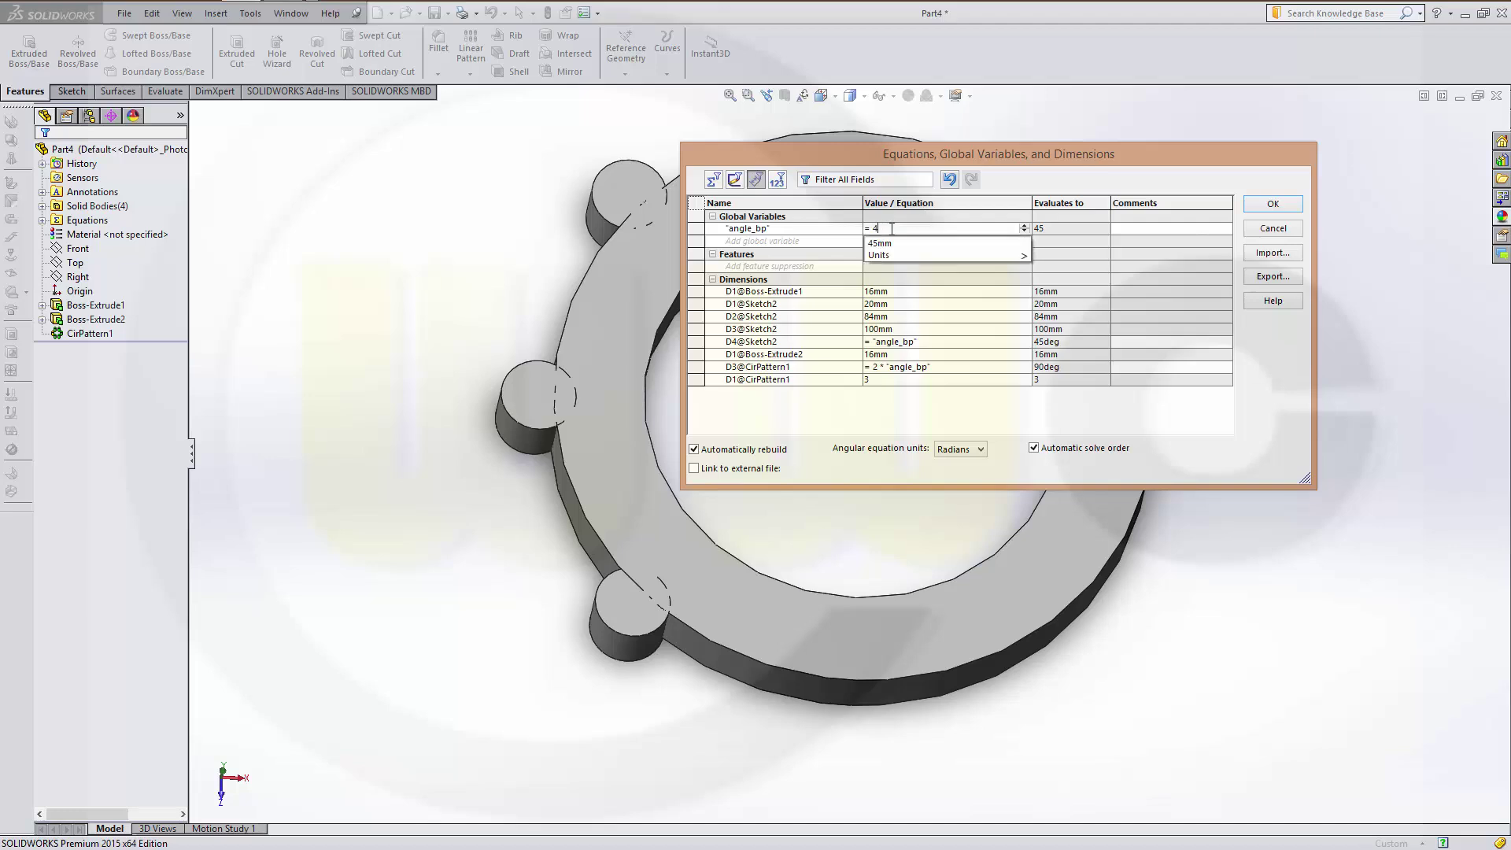
key("BackSpace")
type("50")
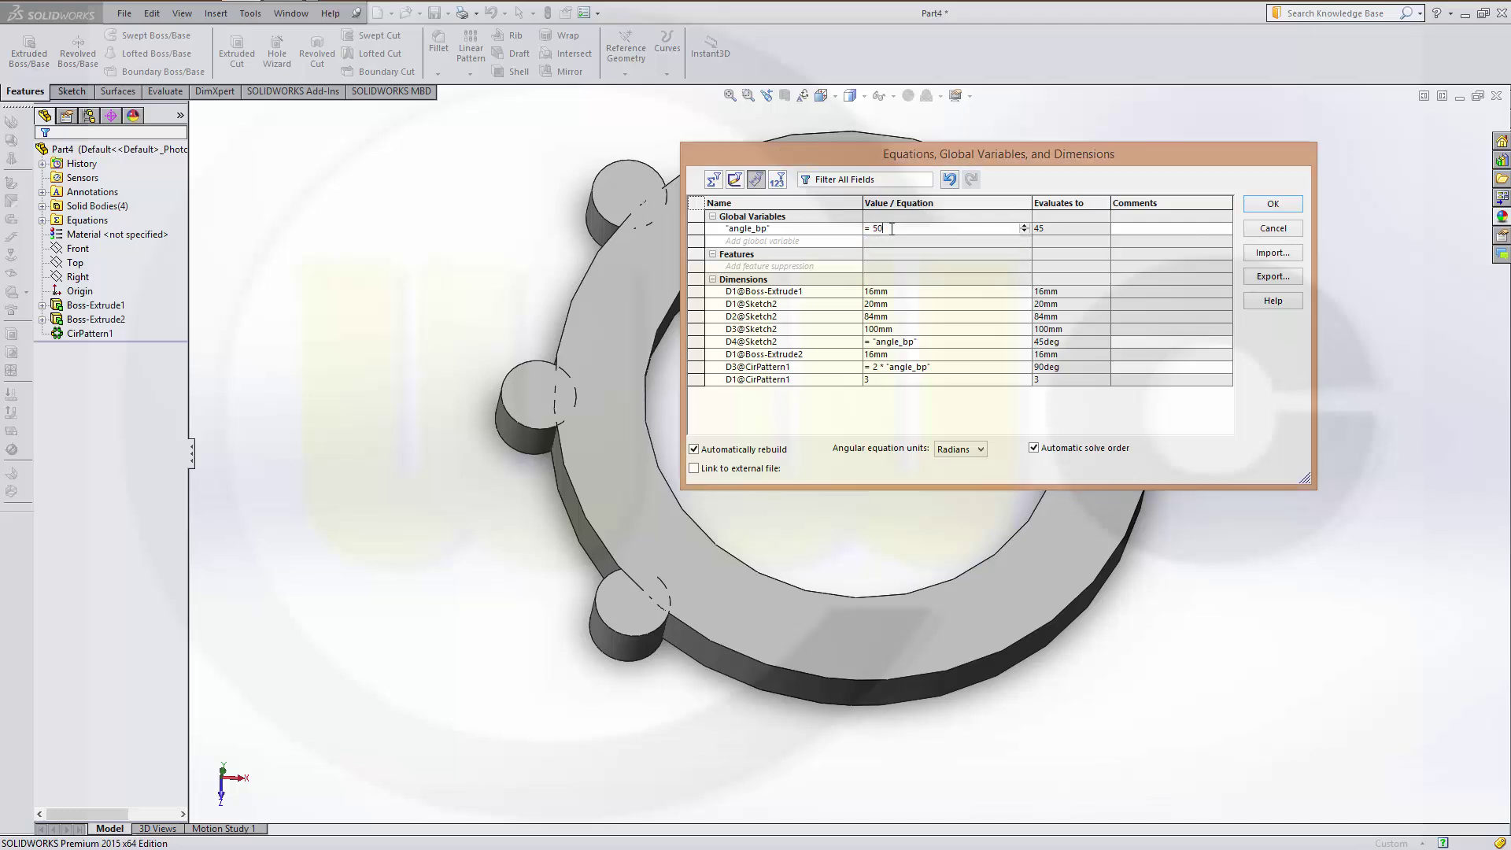
key("Tab")
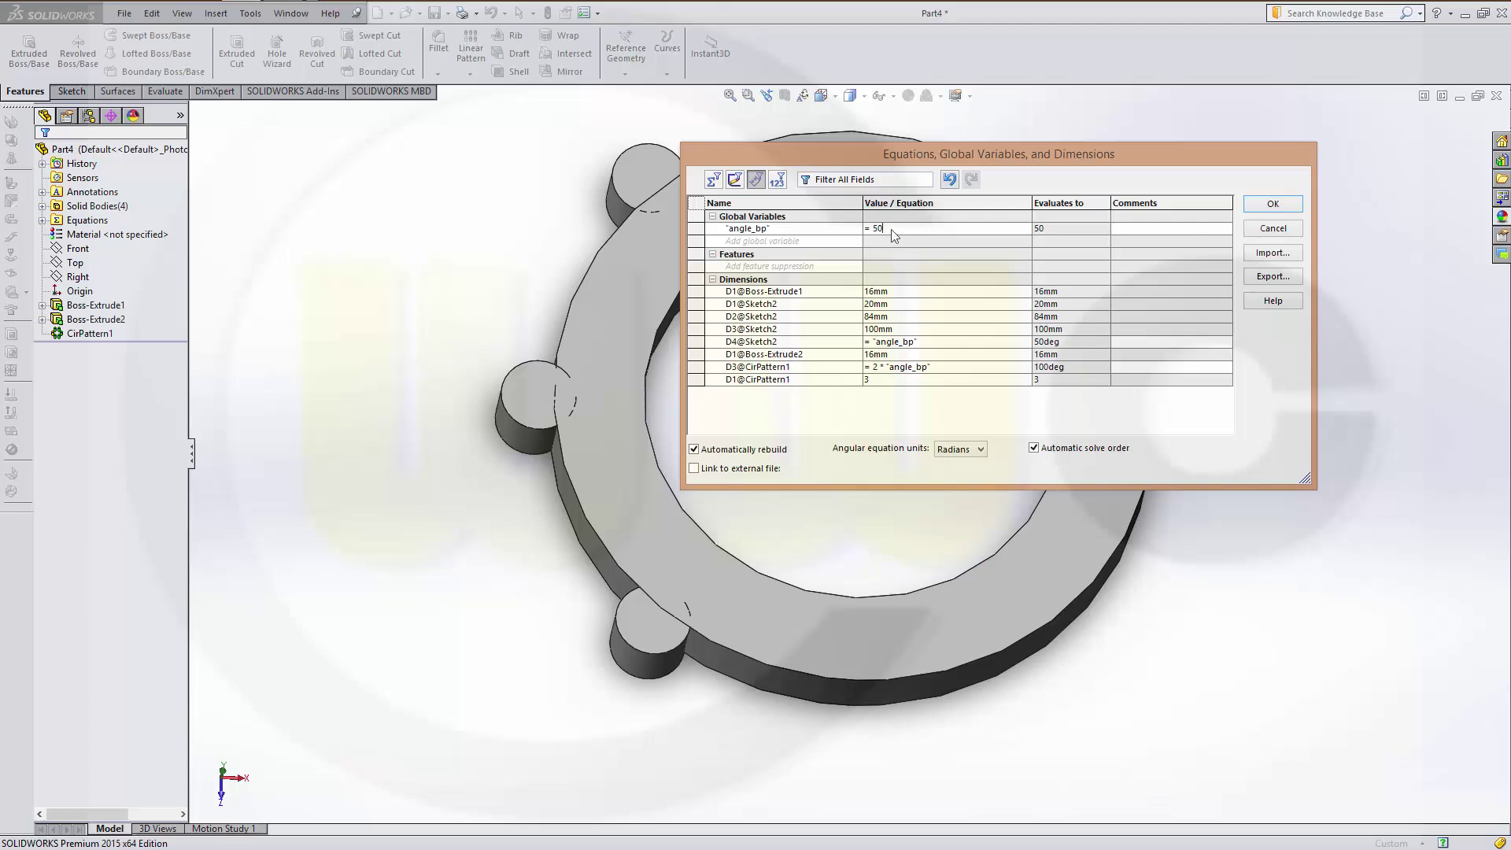
left_click(891, 229)
key("BackSpace")
key("BackSpace")
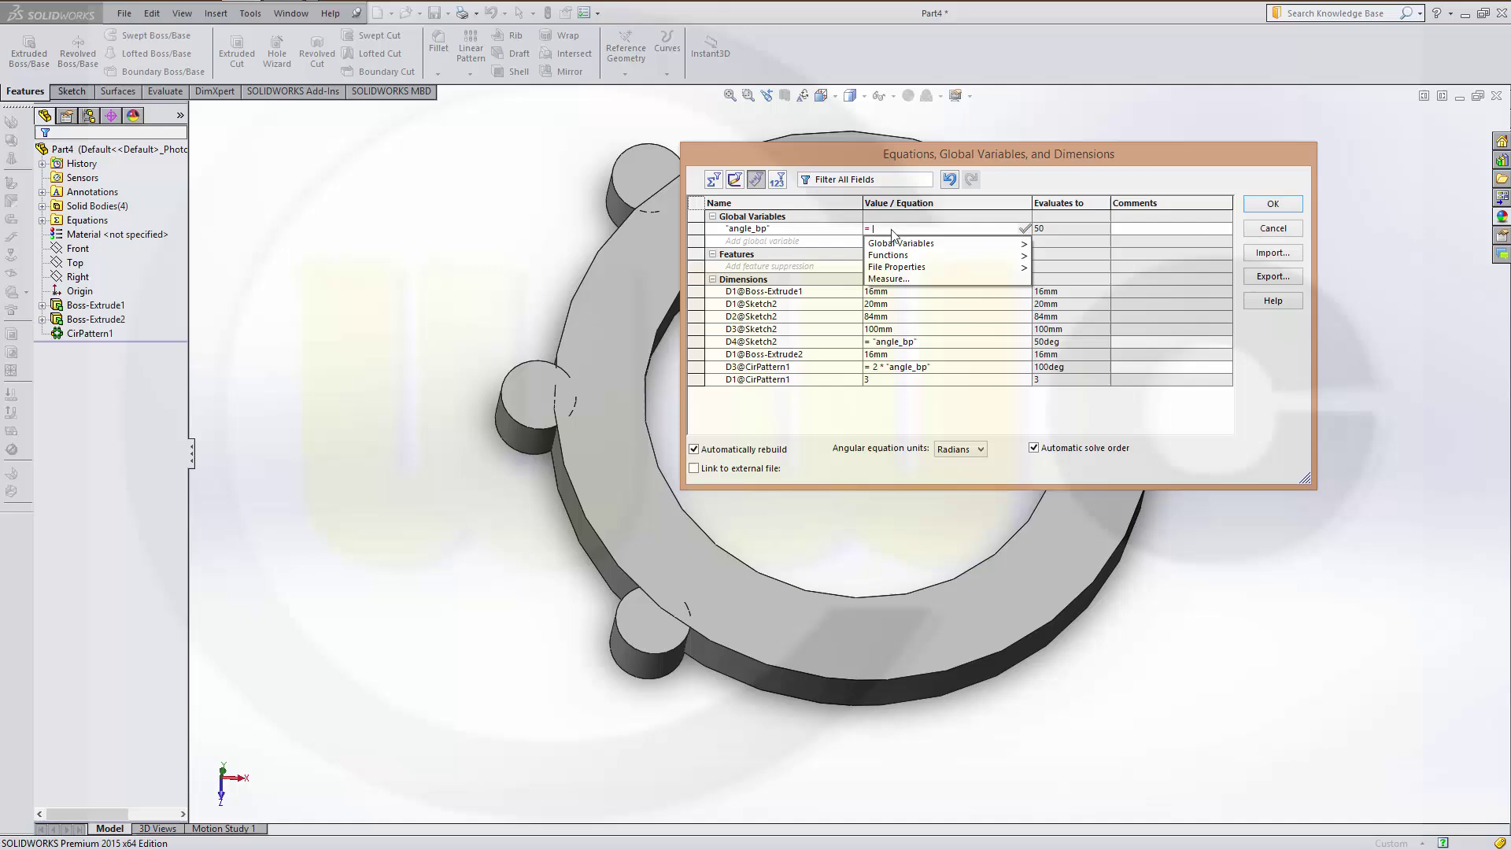
type("45")
key("Return")
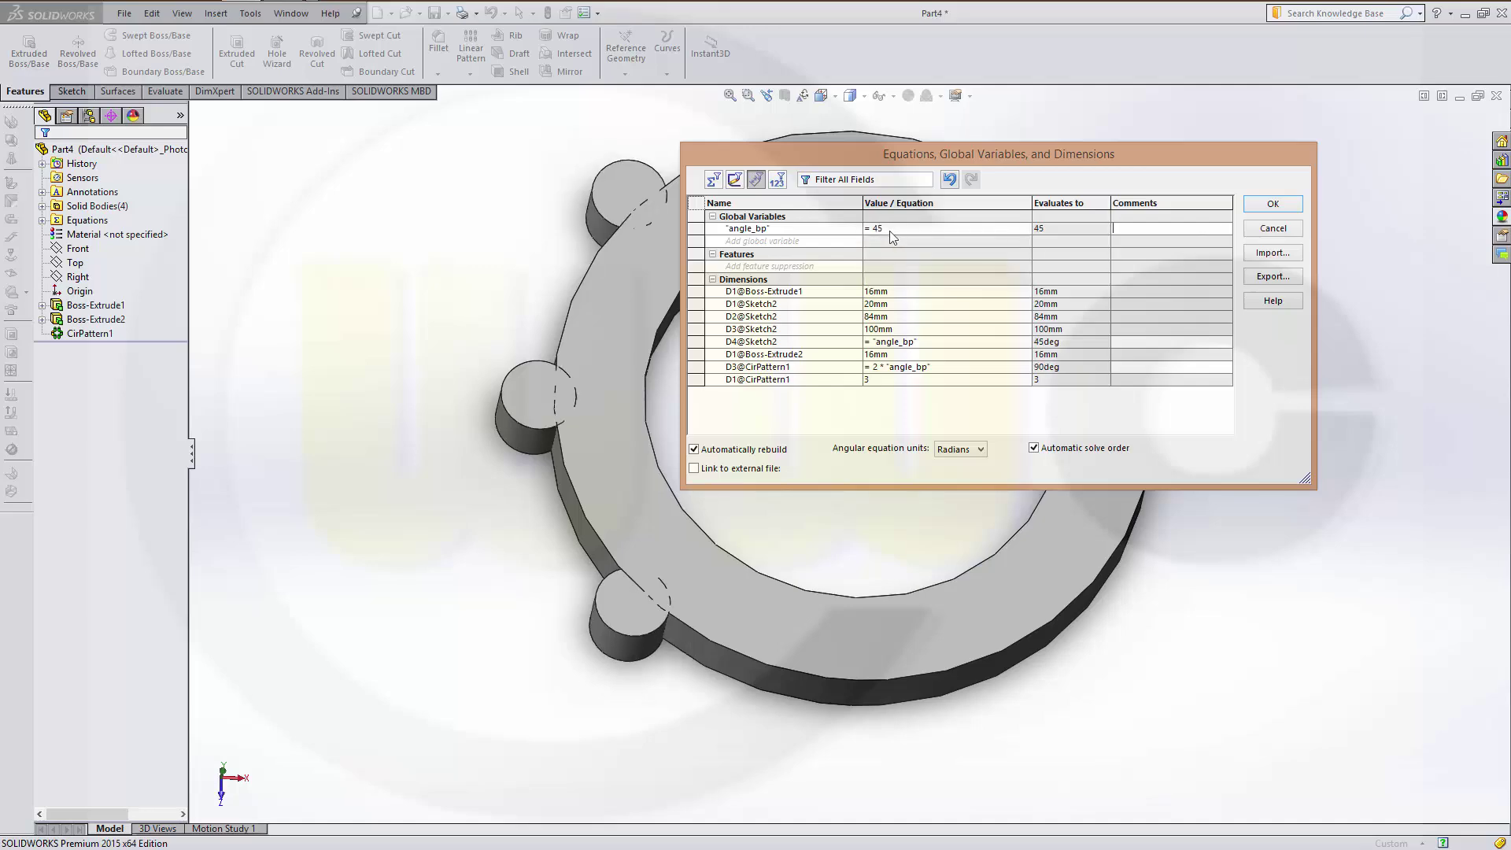
left_click(1271, 204)
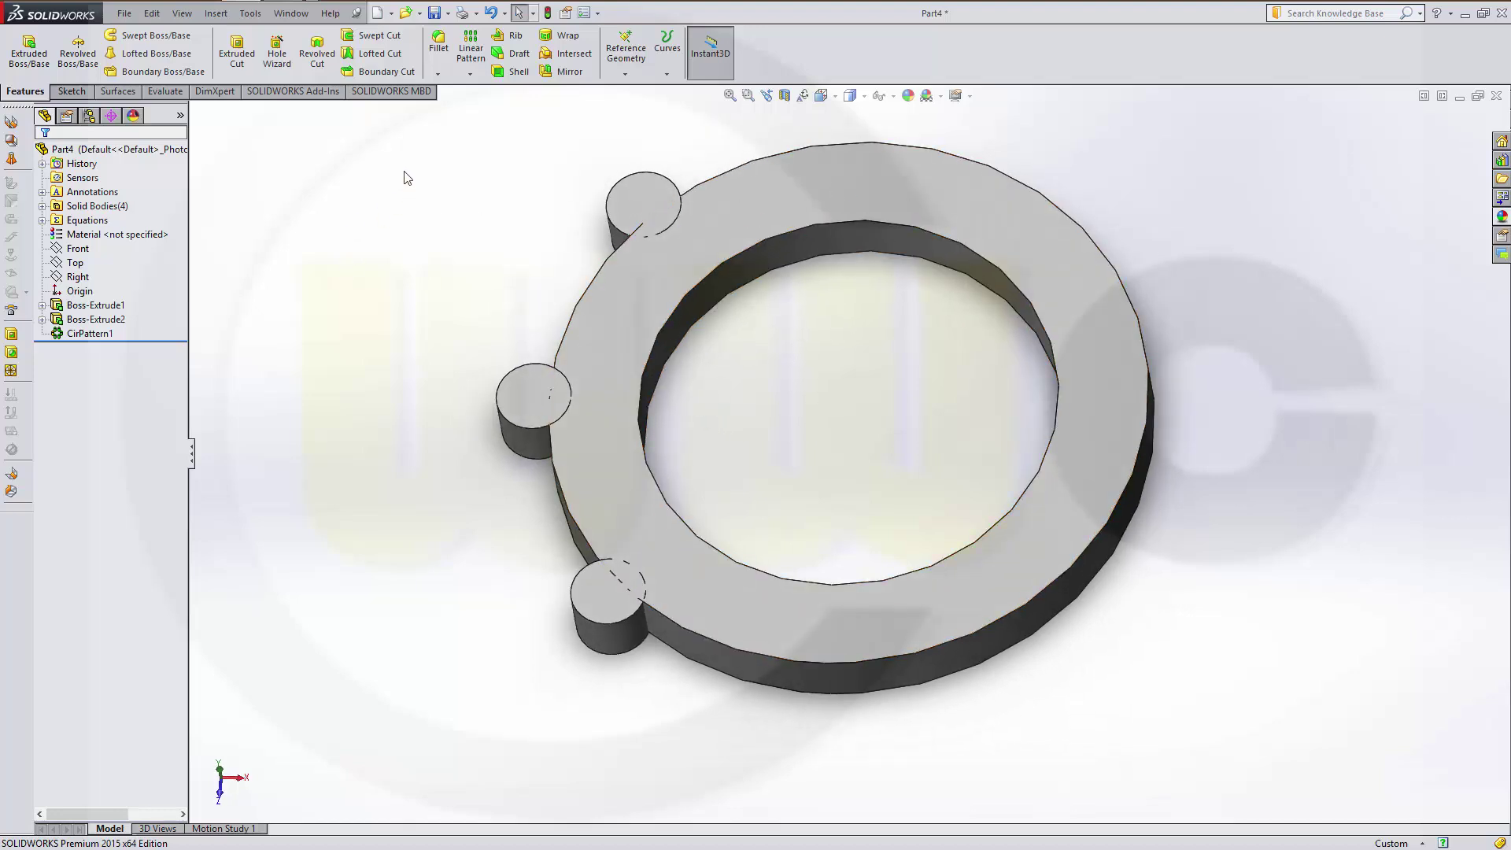
Step: Set up a Split feature that cuts the ring body along the Right plane
left_click(217, 14)
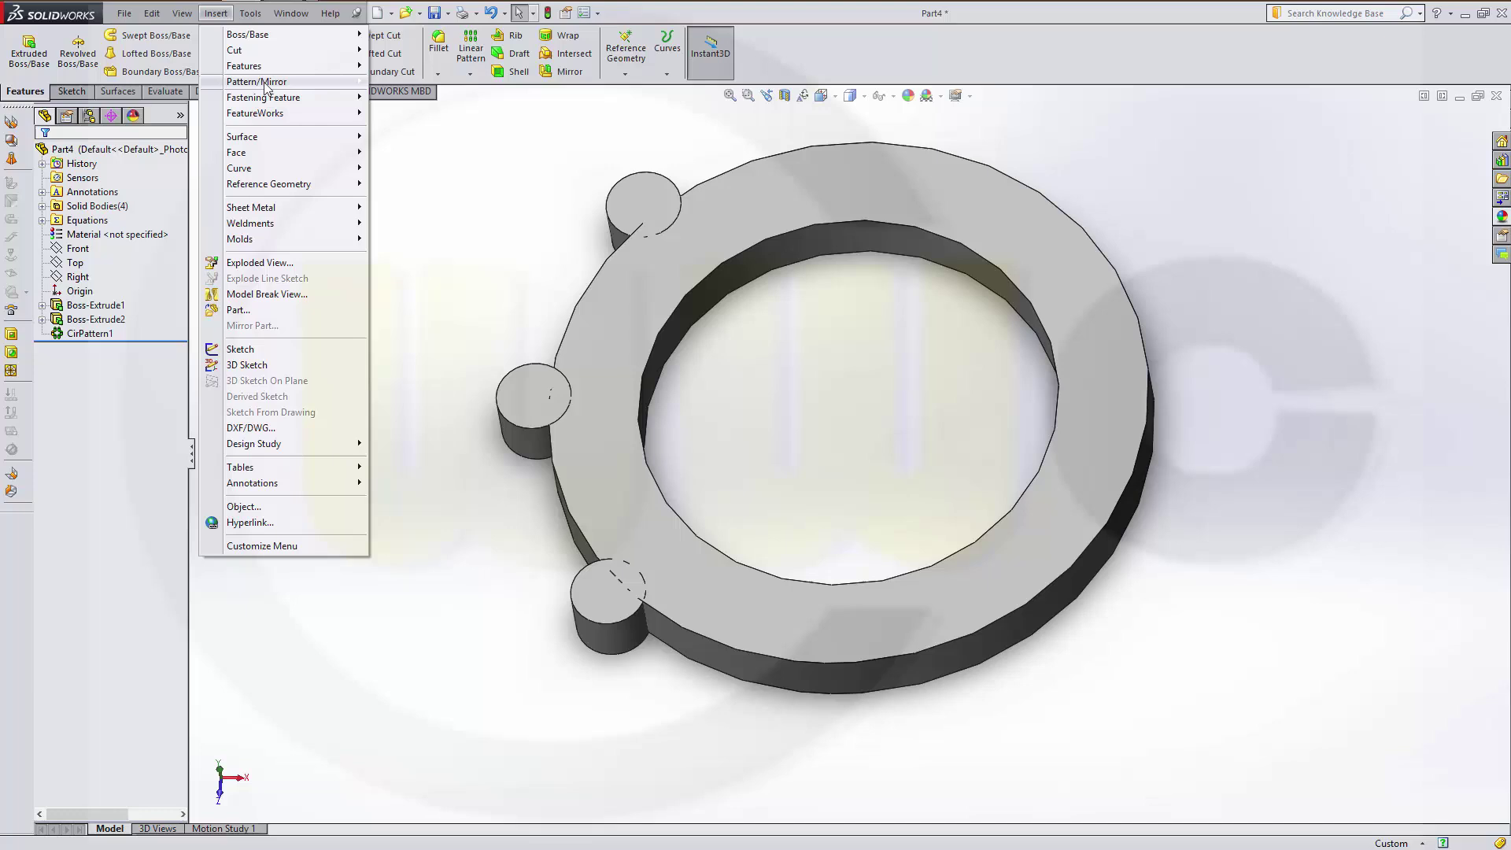
mouse_move(272, 69)
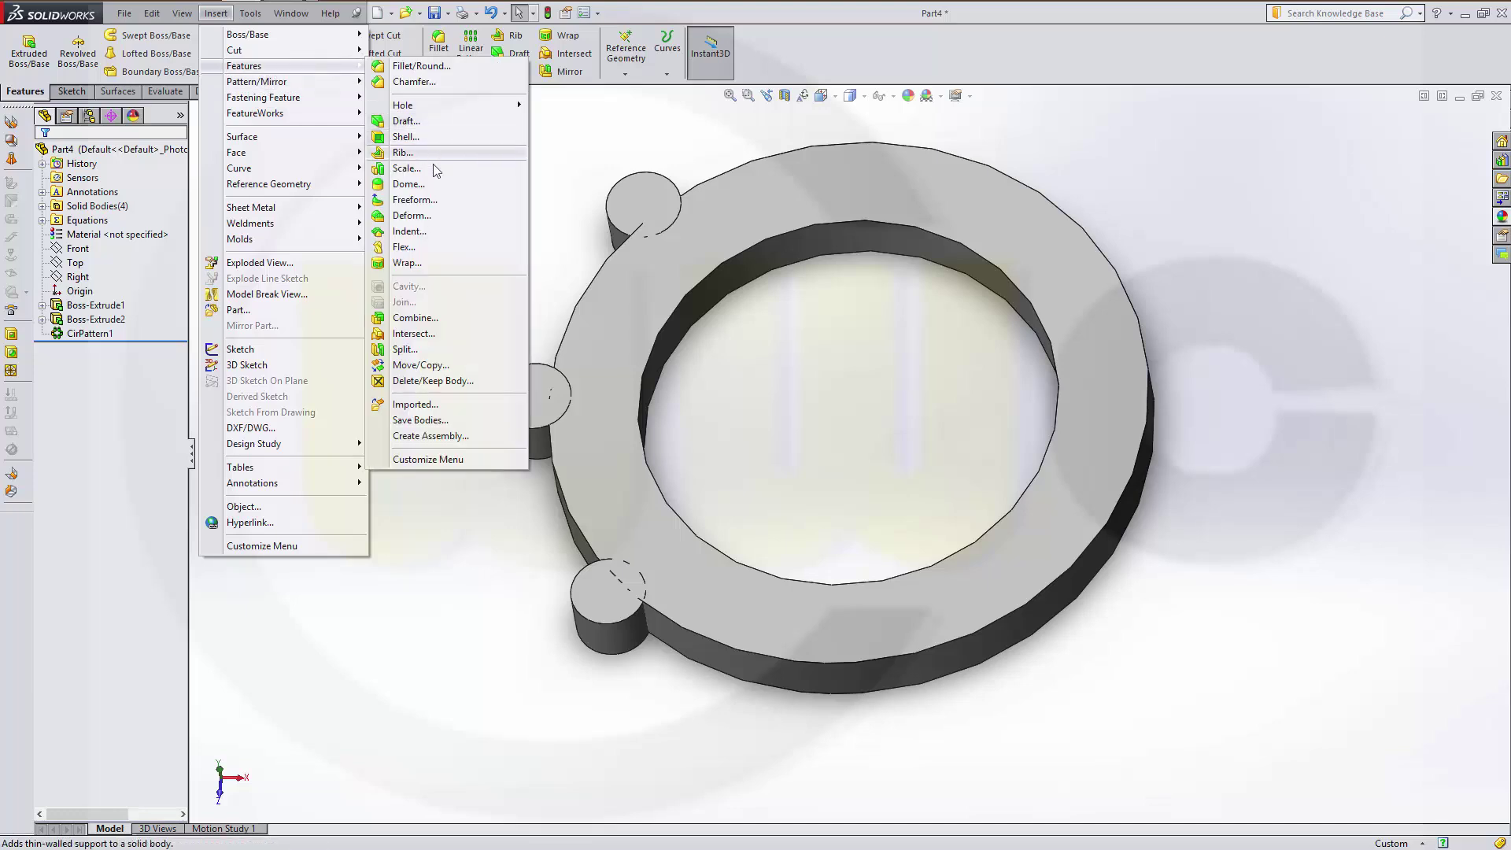
left_click(405, 350)
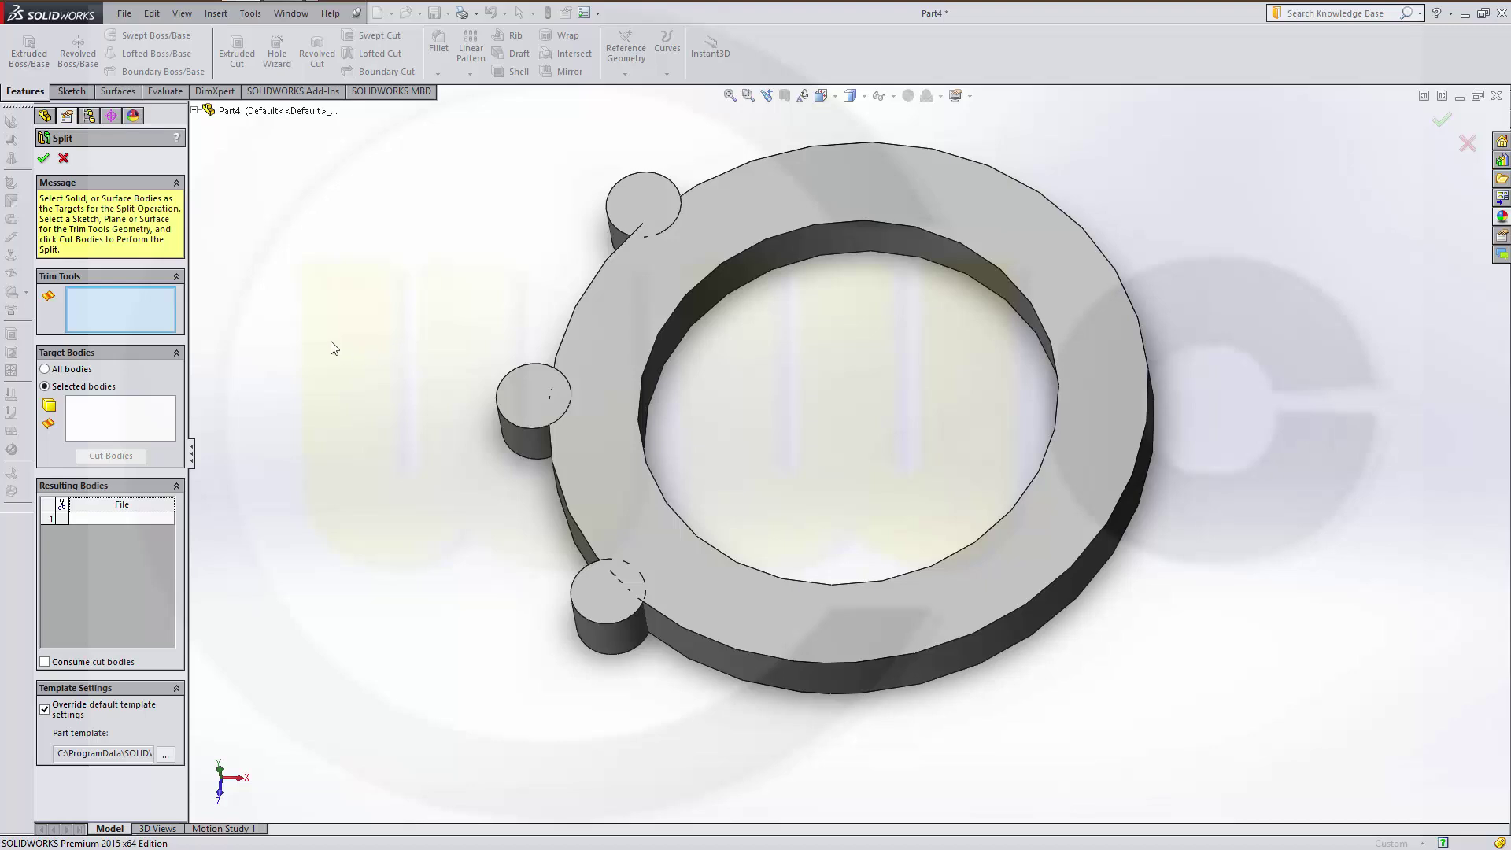
left_click(194, 110)
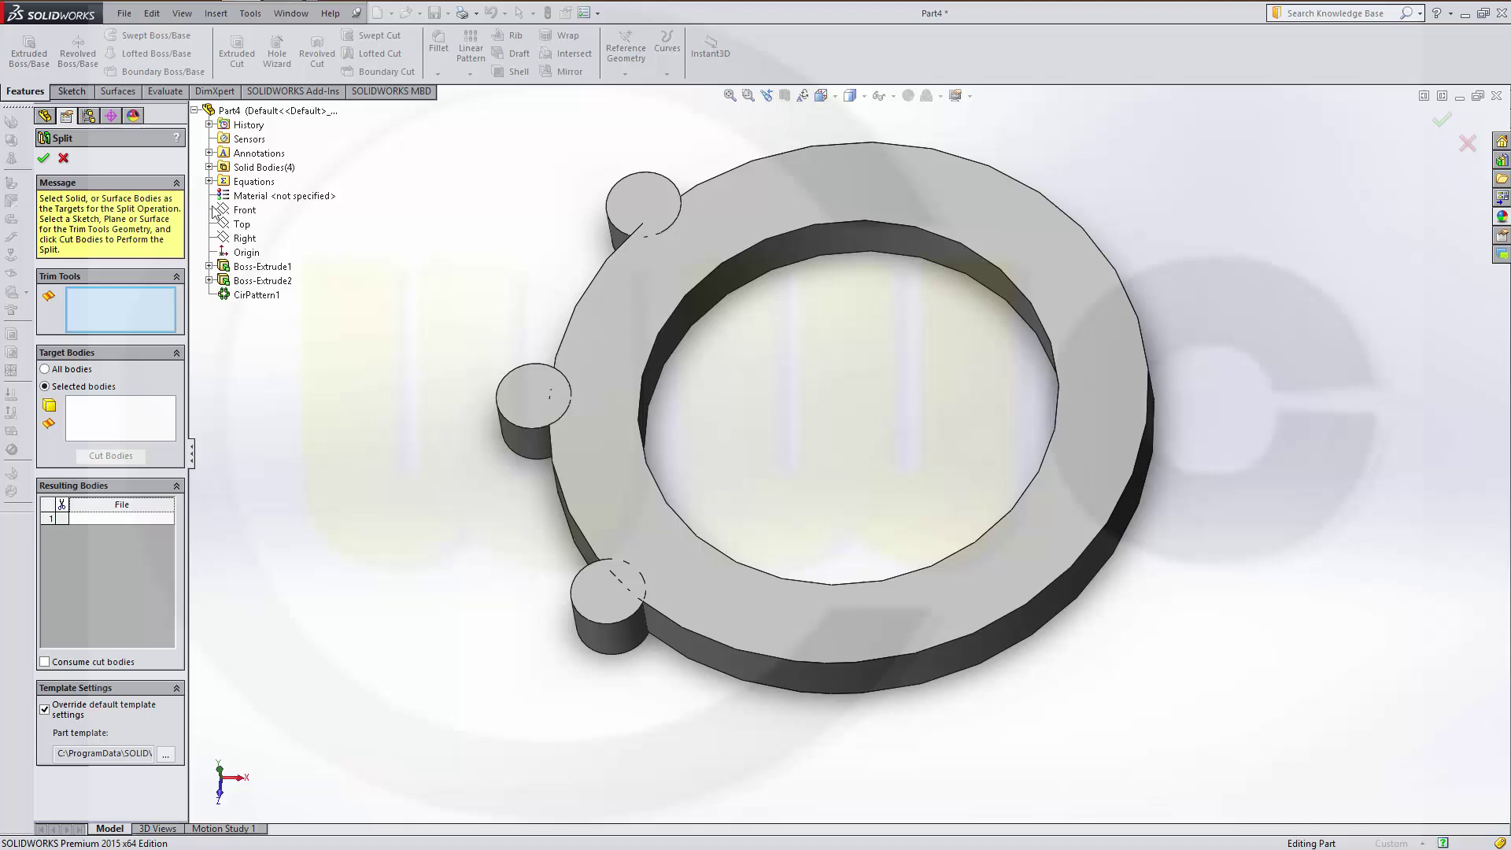
left_click(244, 237)
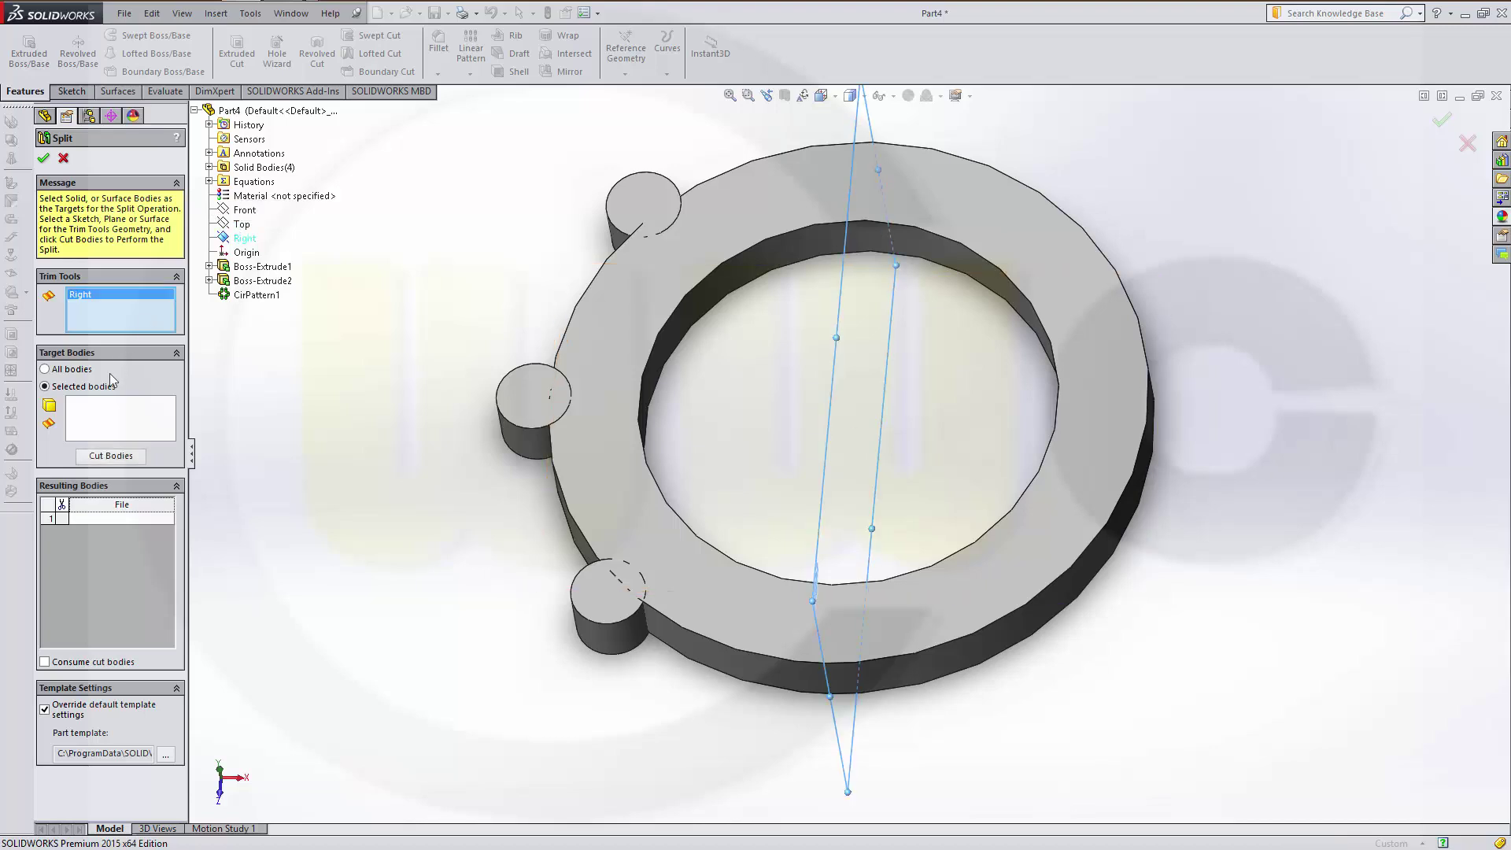
left_click(97, 418)
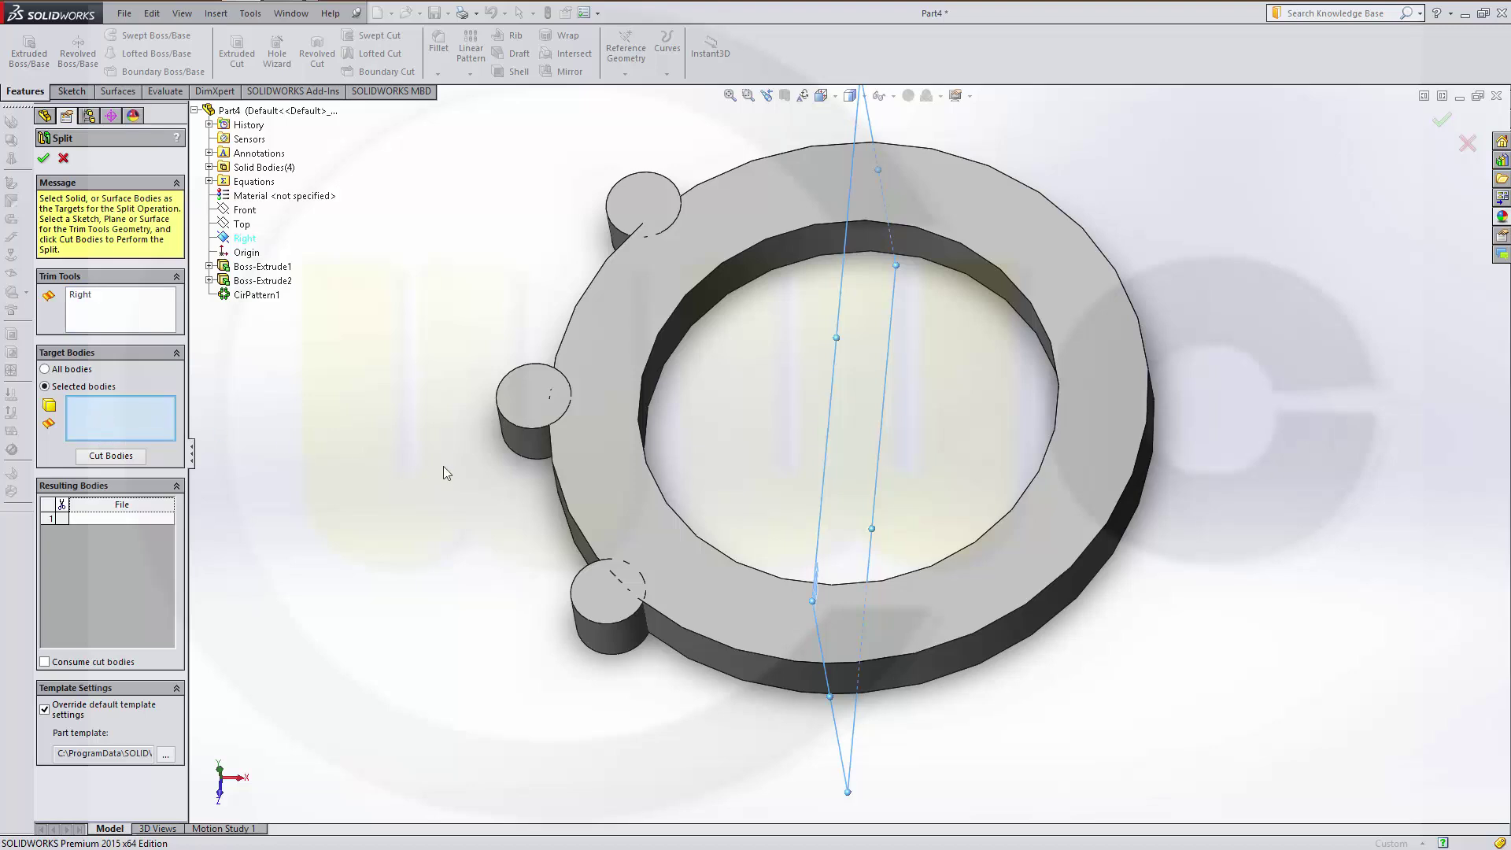
left_click(611, 450)
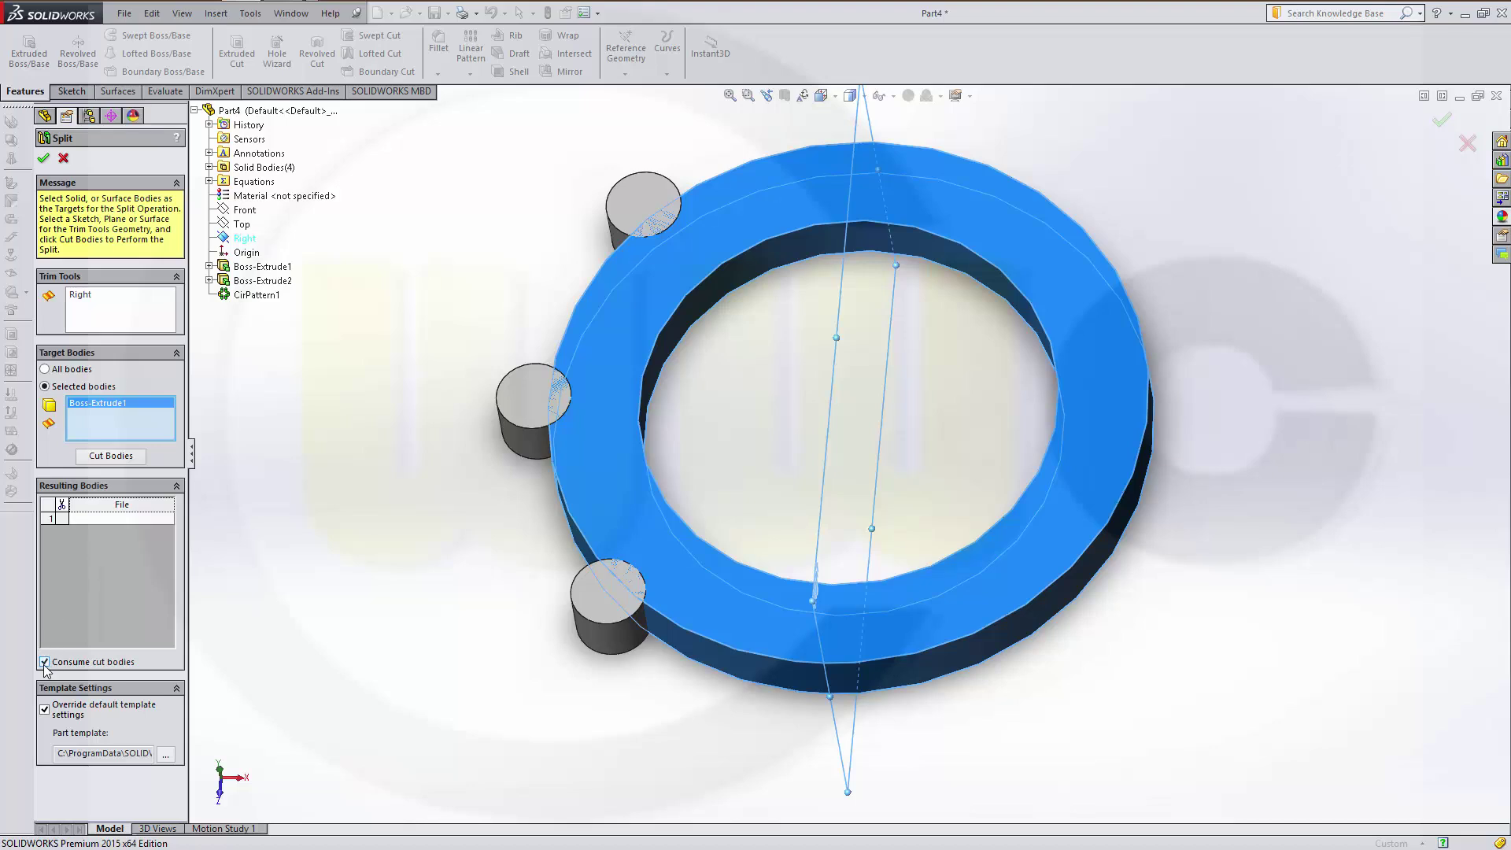
left_click(122, 458)
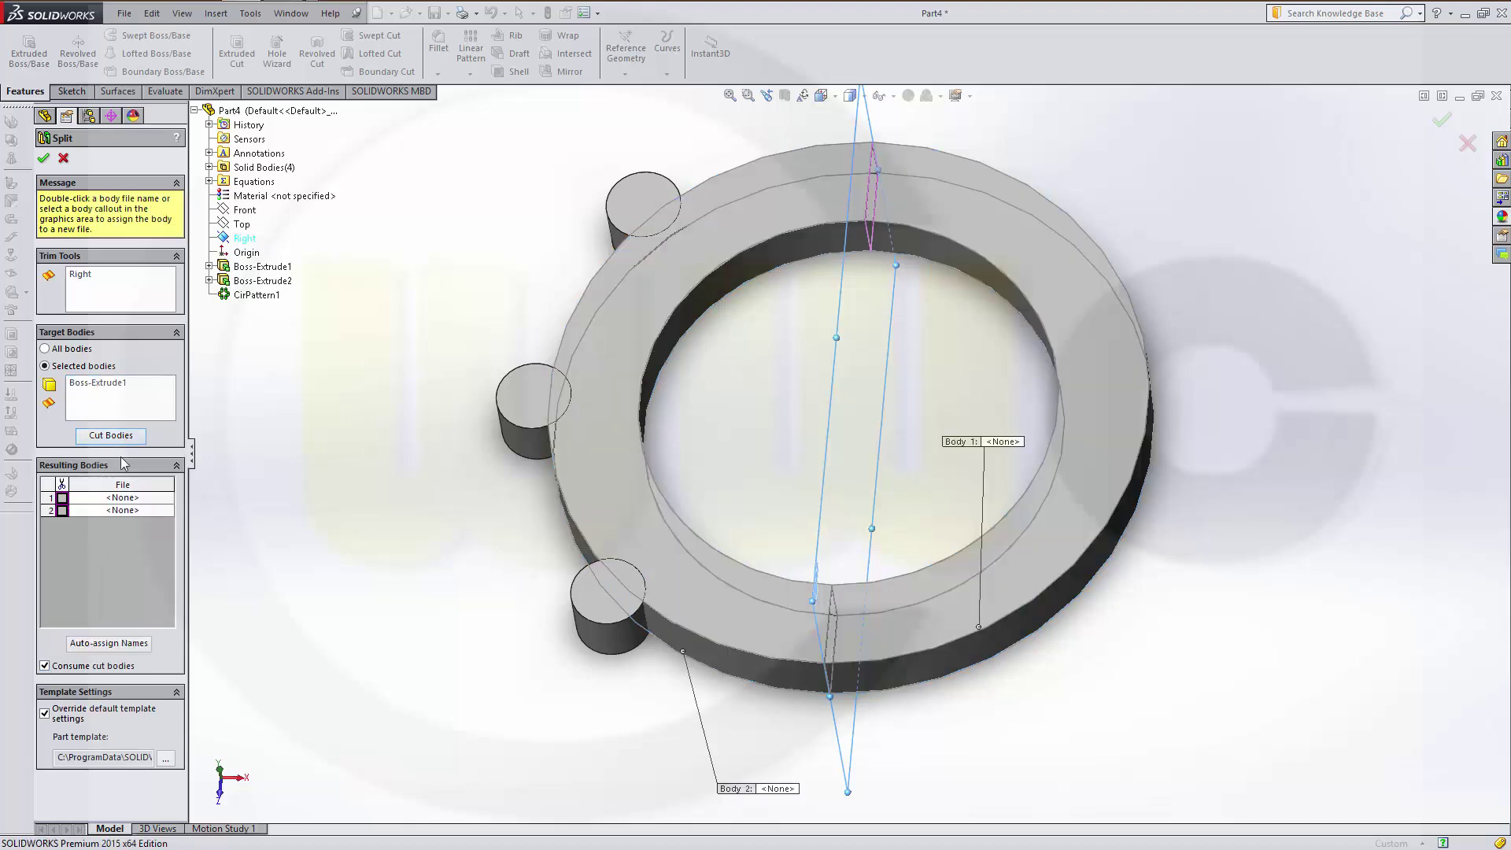
Step: Keep only the right half carrying the three cylinders and confirm Split1
left_click(62, 511)
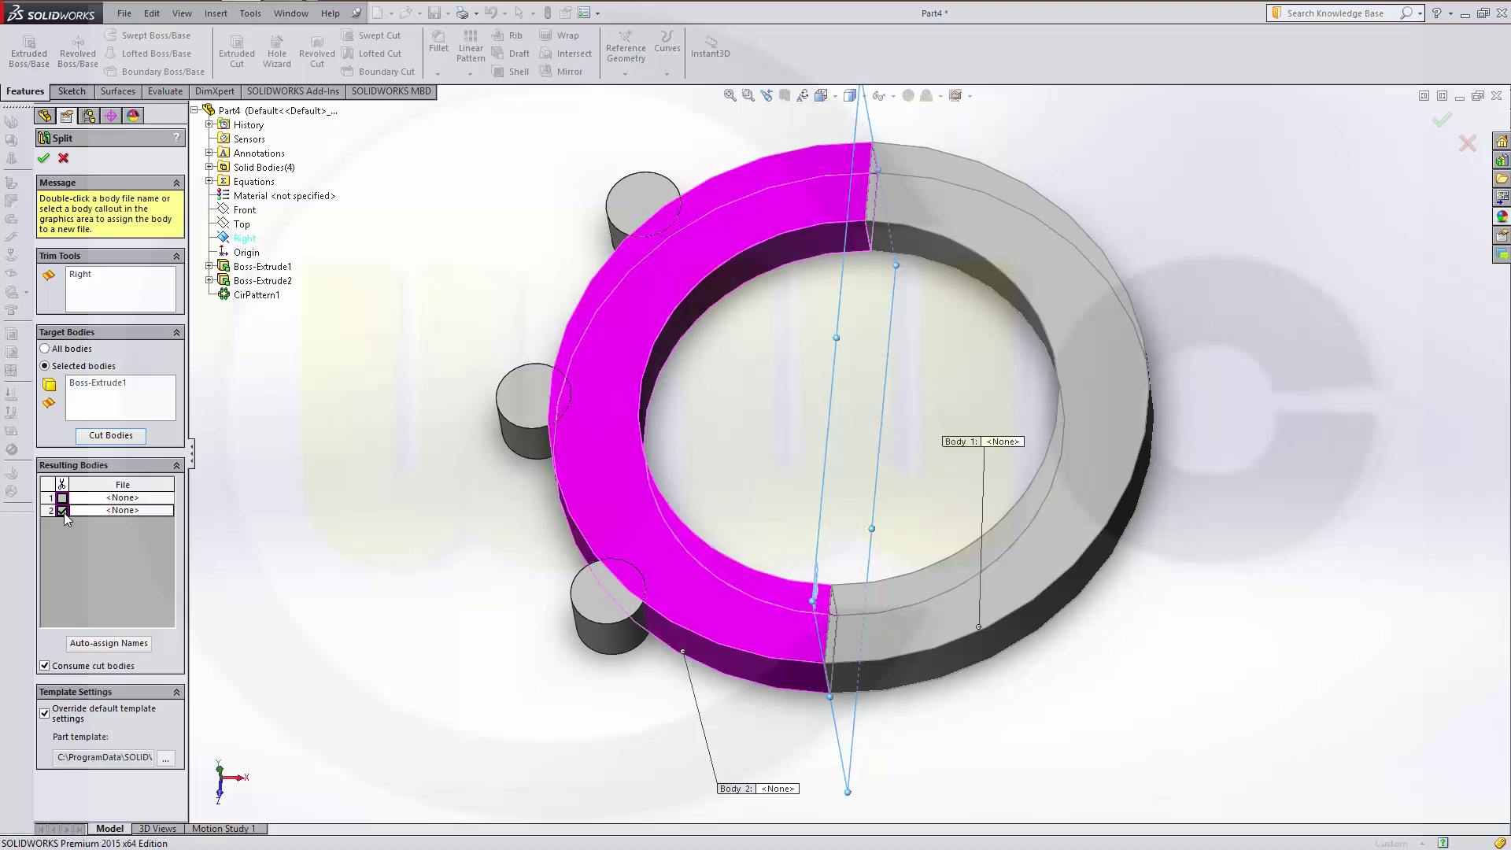
left_click(61, 497)
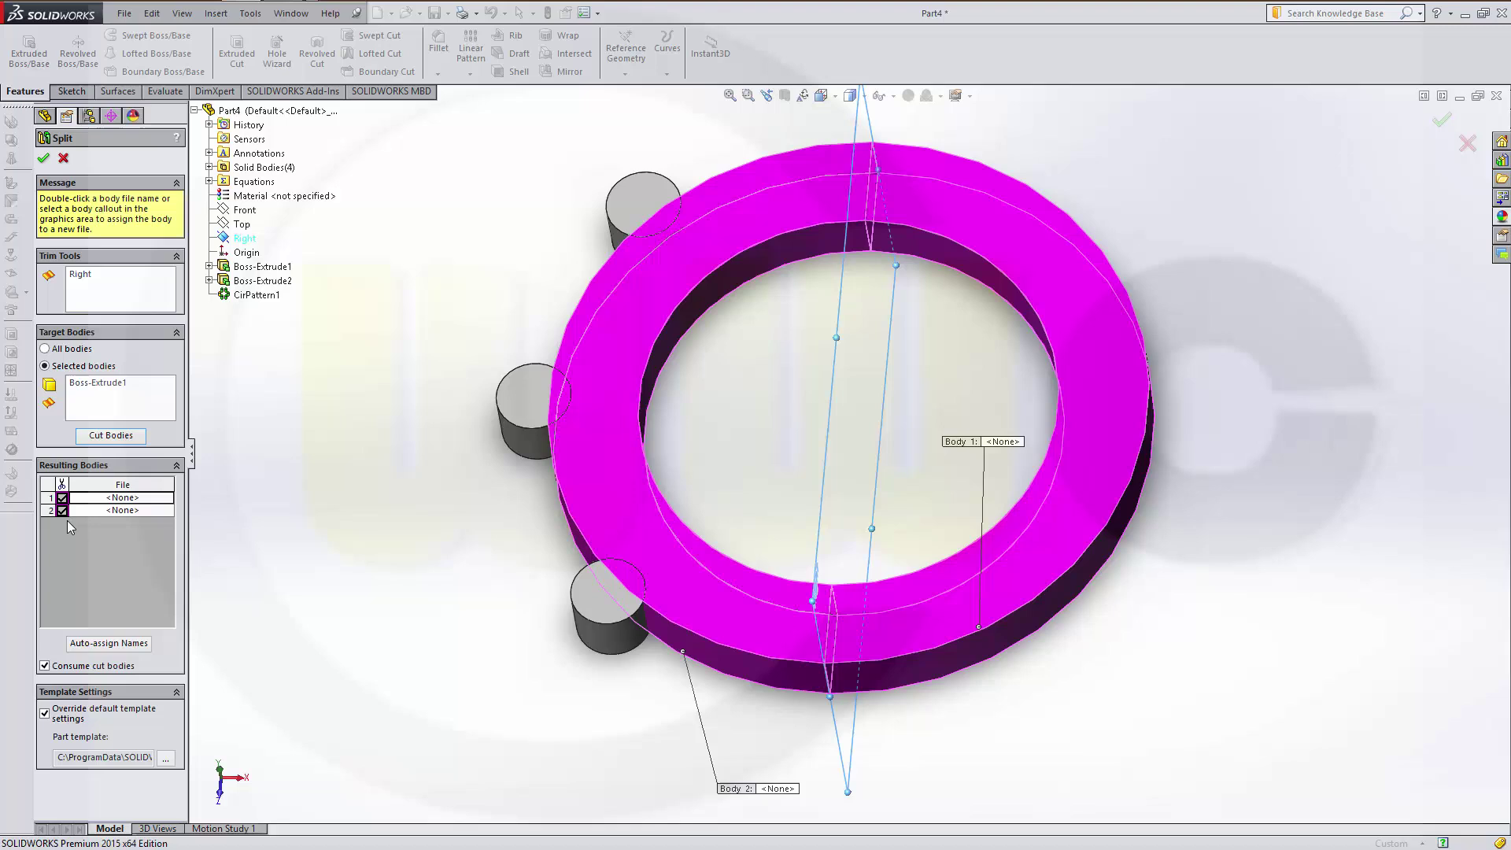
left_click(62, 512)
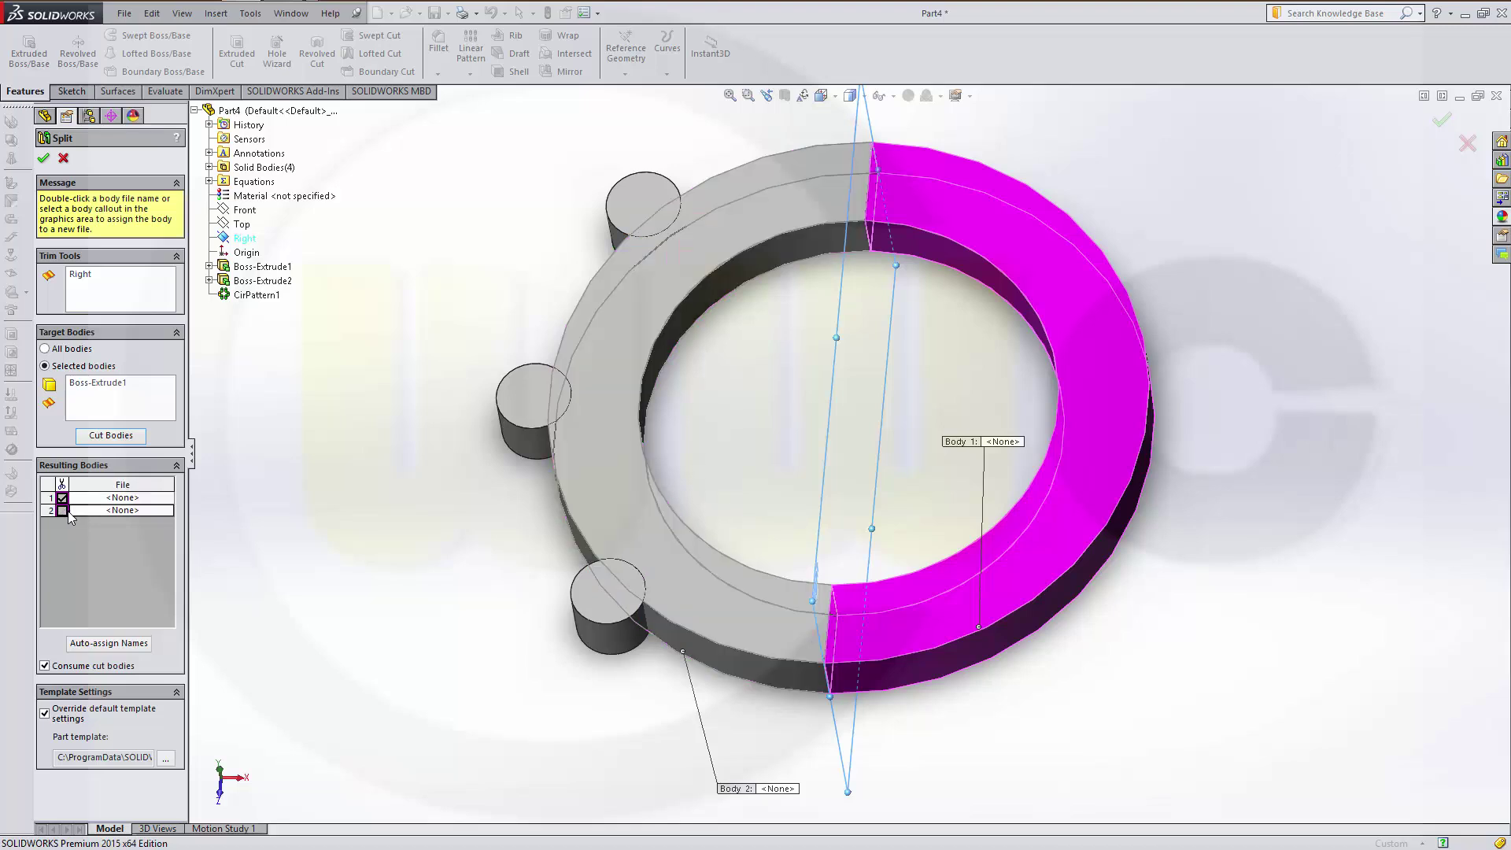
left_click(44, 158)
middle_click_drag(745, 411, 713, 402)
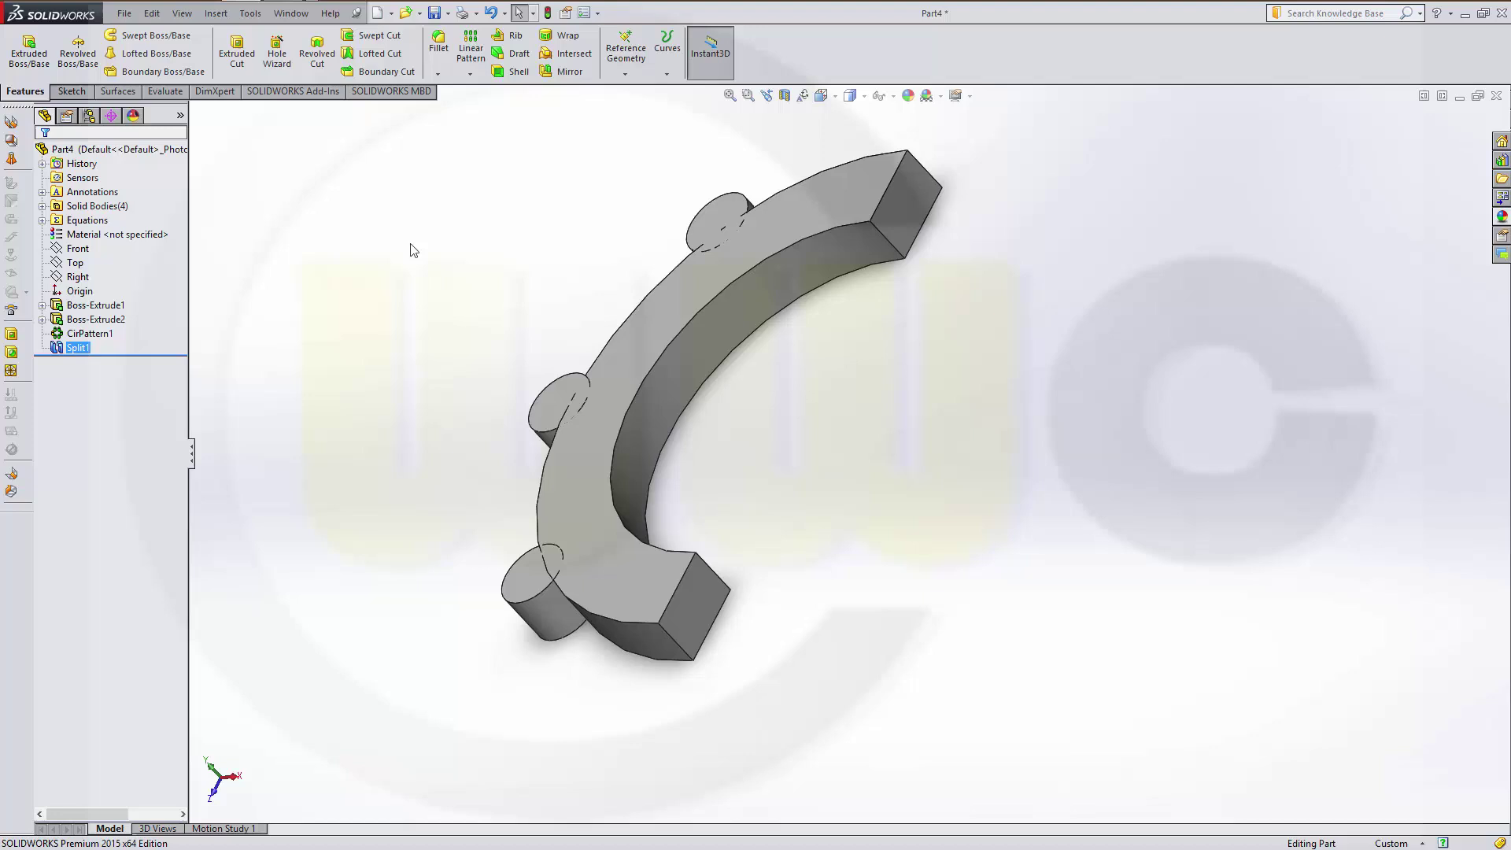
Step: Combine with Subtract: remove the top, middle and bottom cylinders from the split arc
left_click(215, 13)
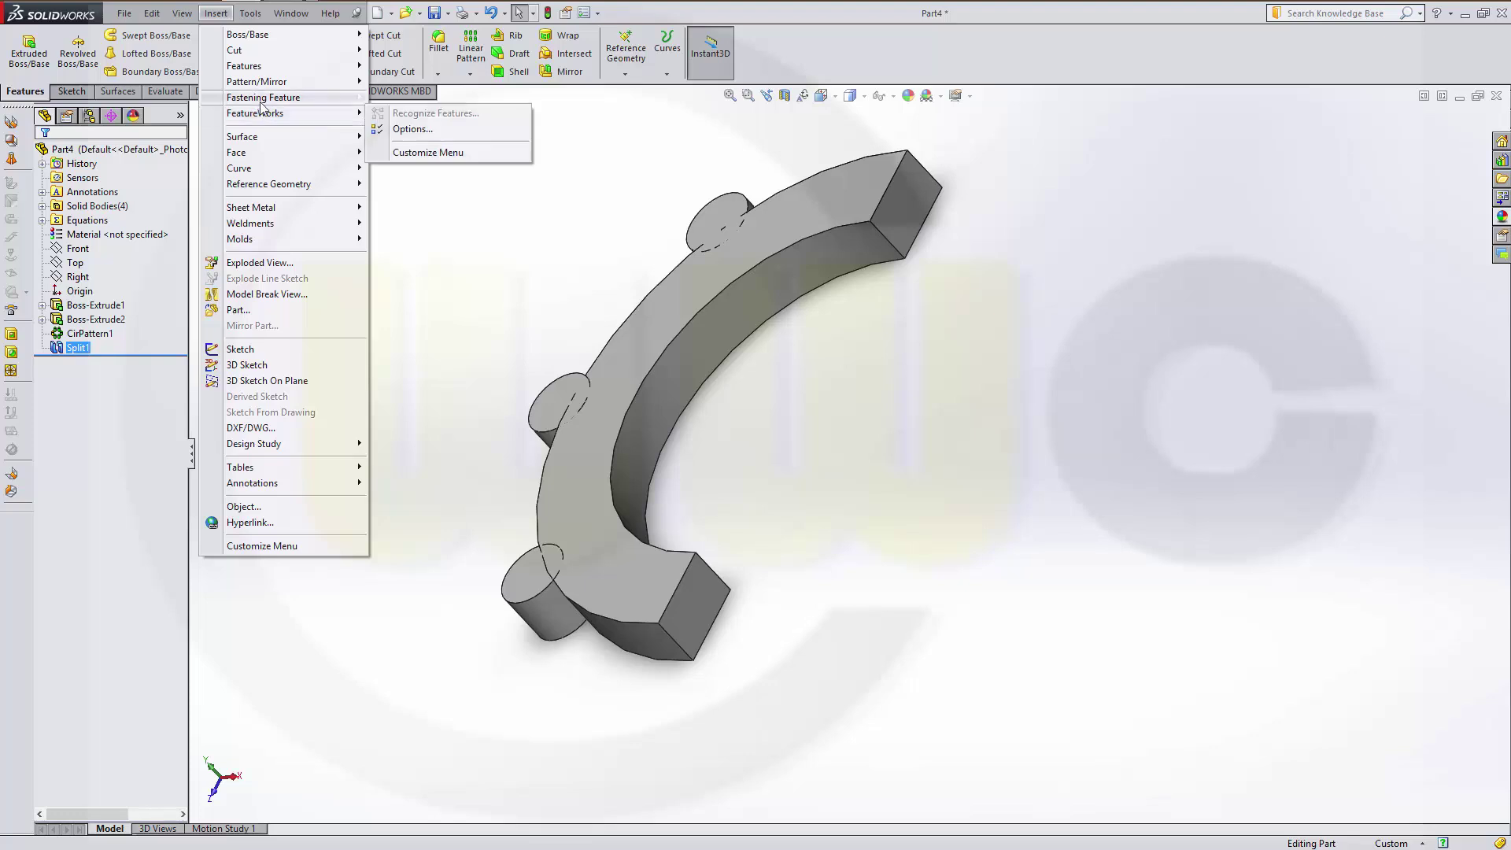
mouse_move(270, 68)
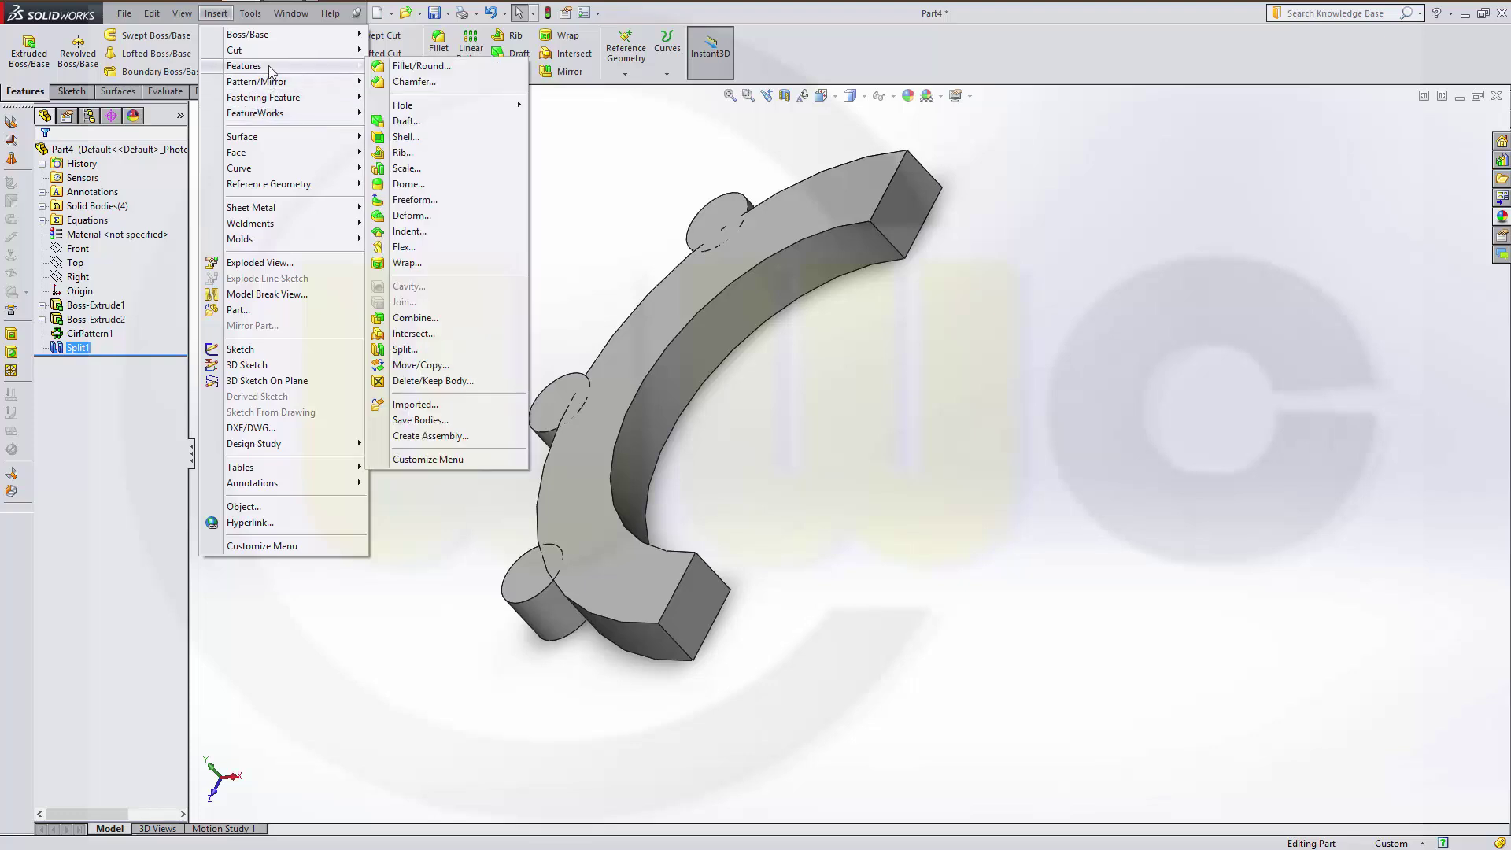
left_click(431, 321)
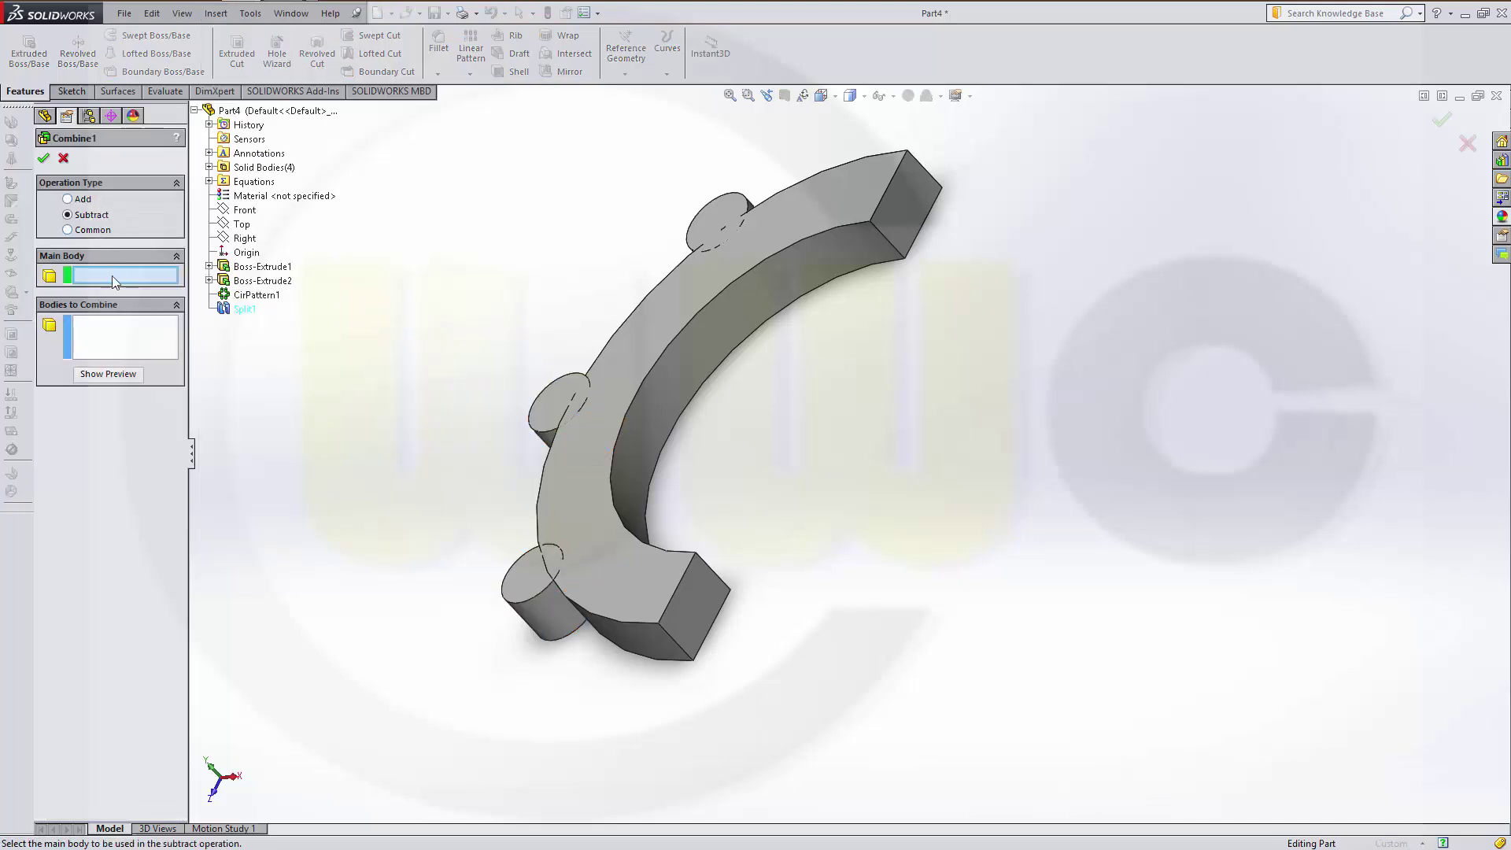
left_click(645, 332)
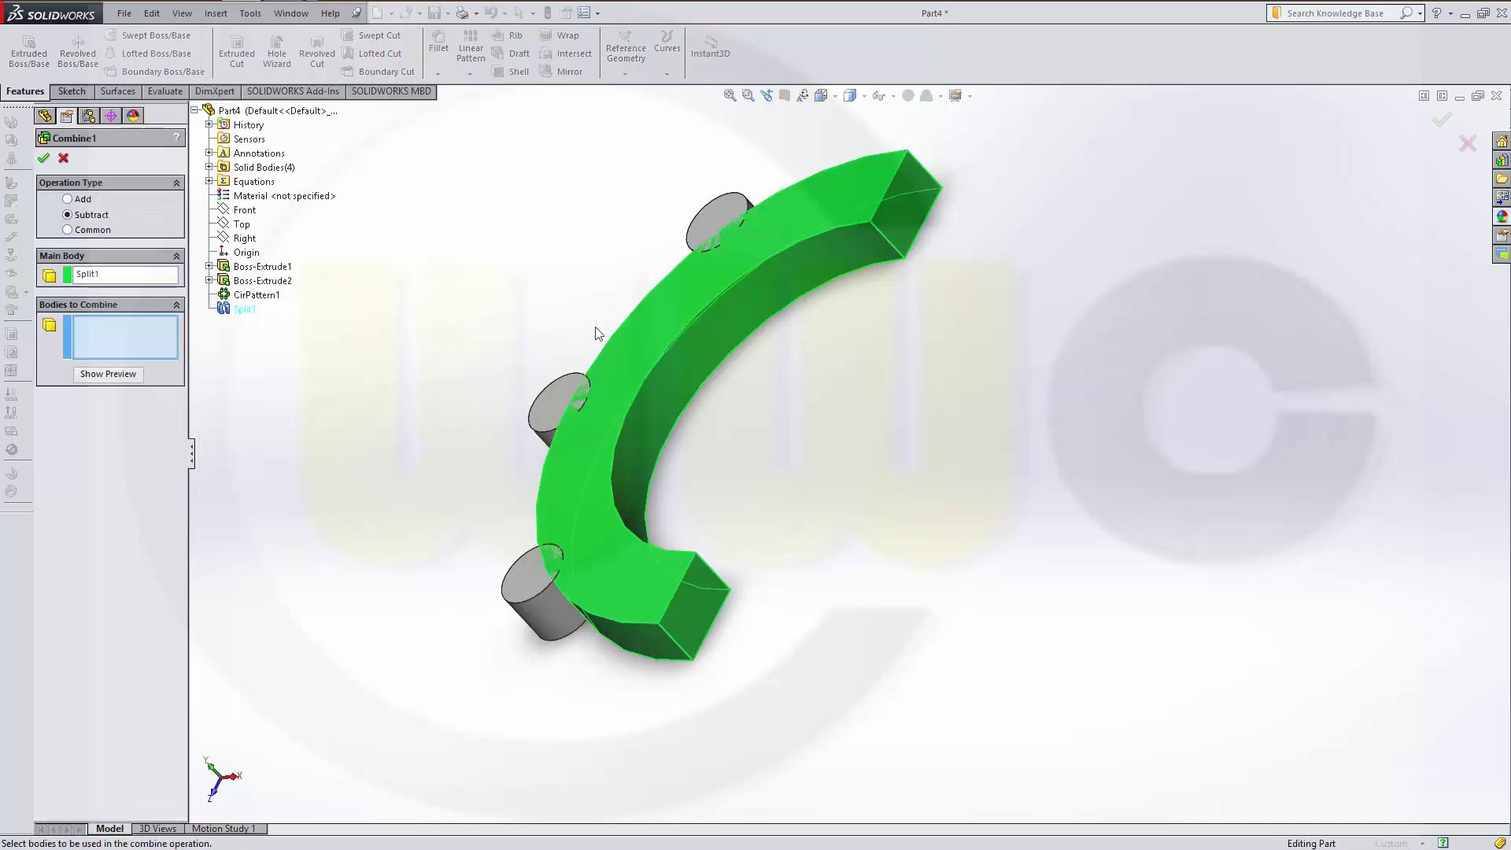
left_click(706, 219)
left_click(554, 395)
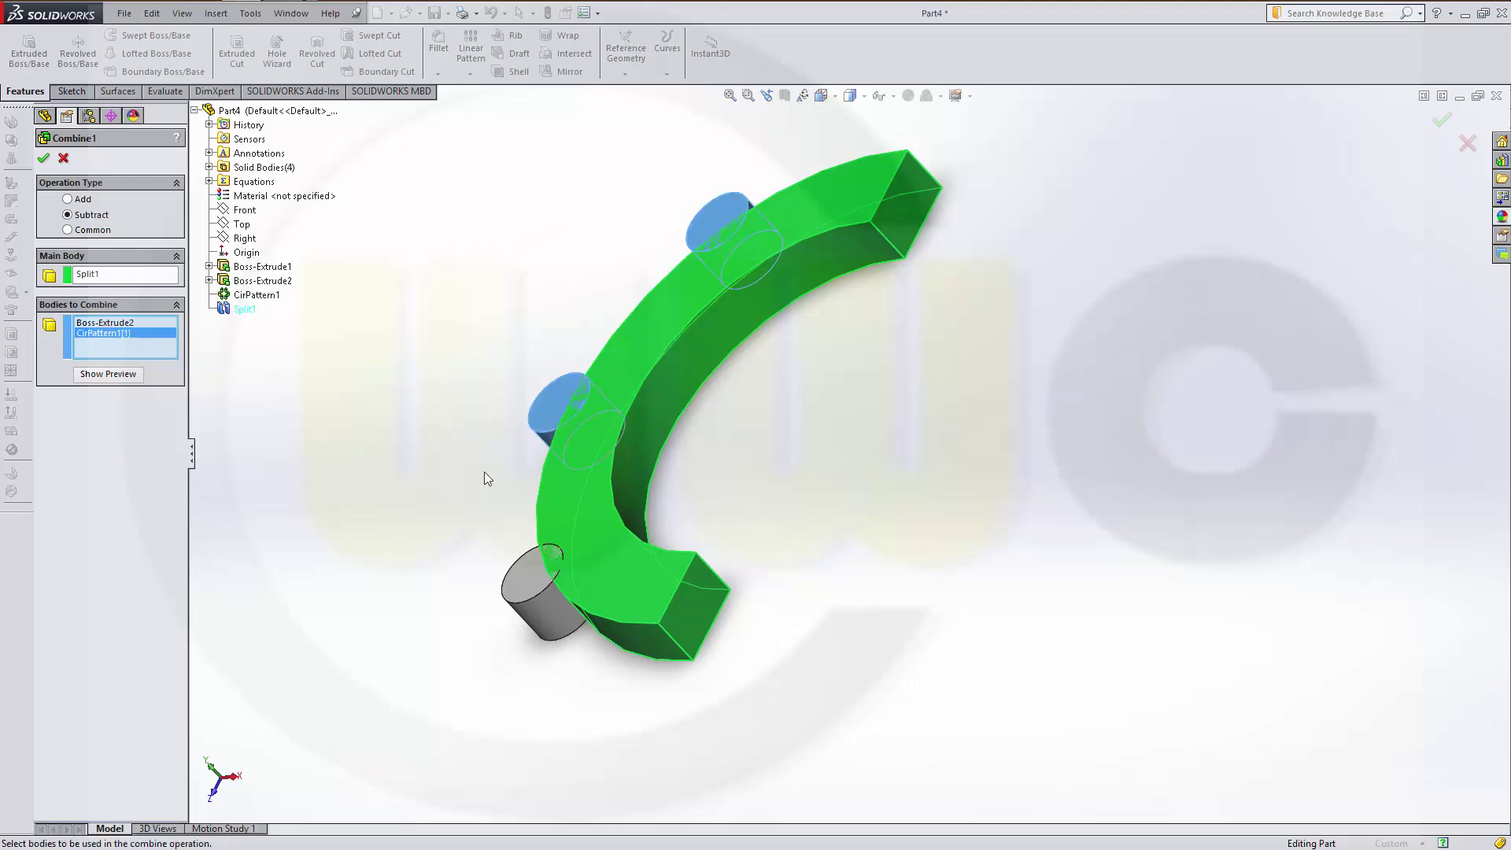
left_click(523, 575)
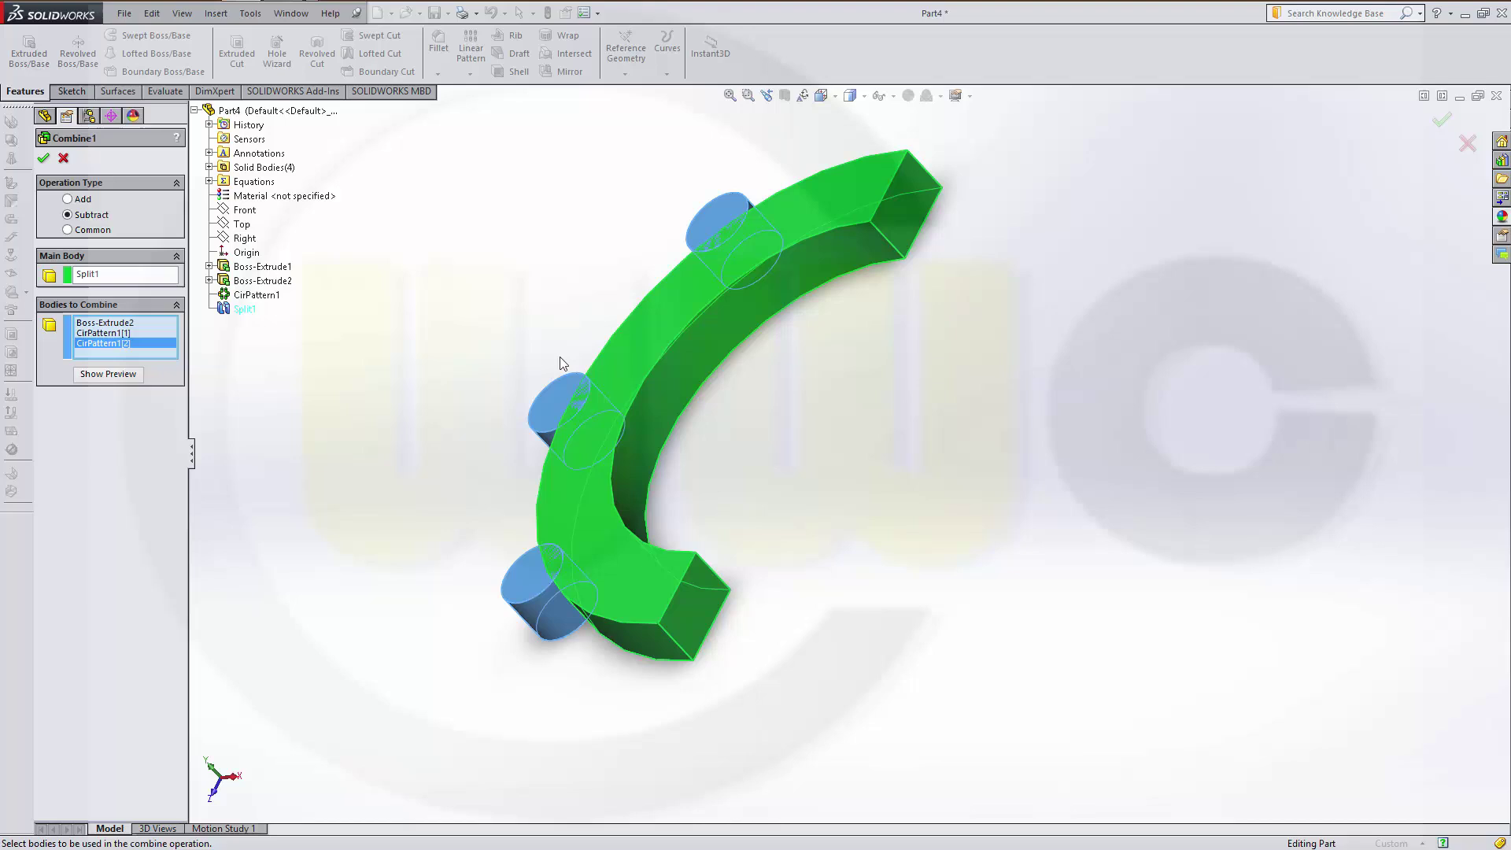
left_click(45, 159)
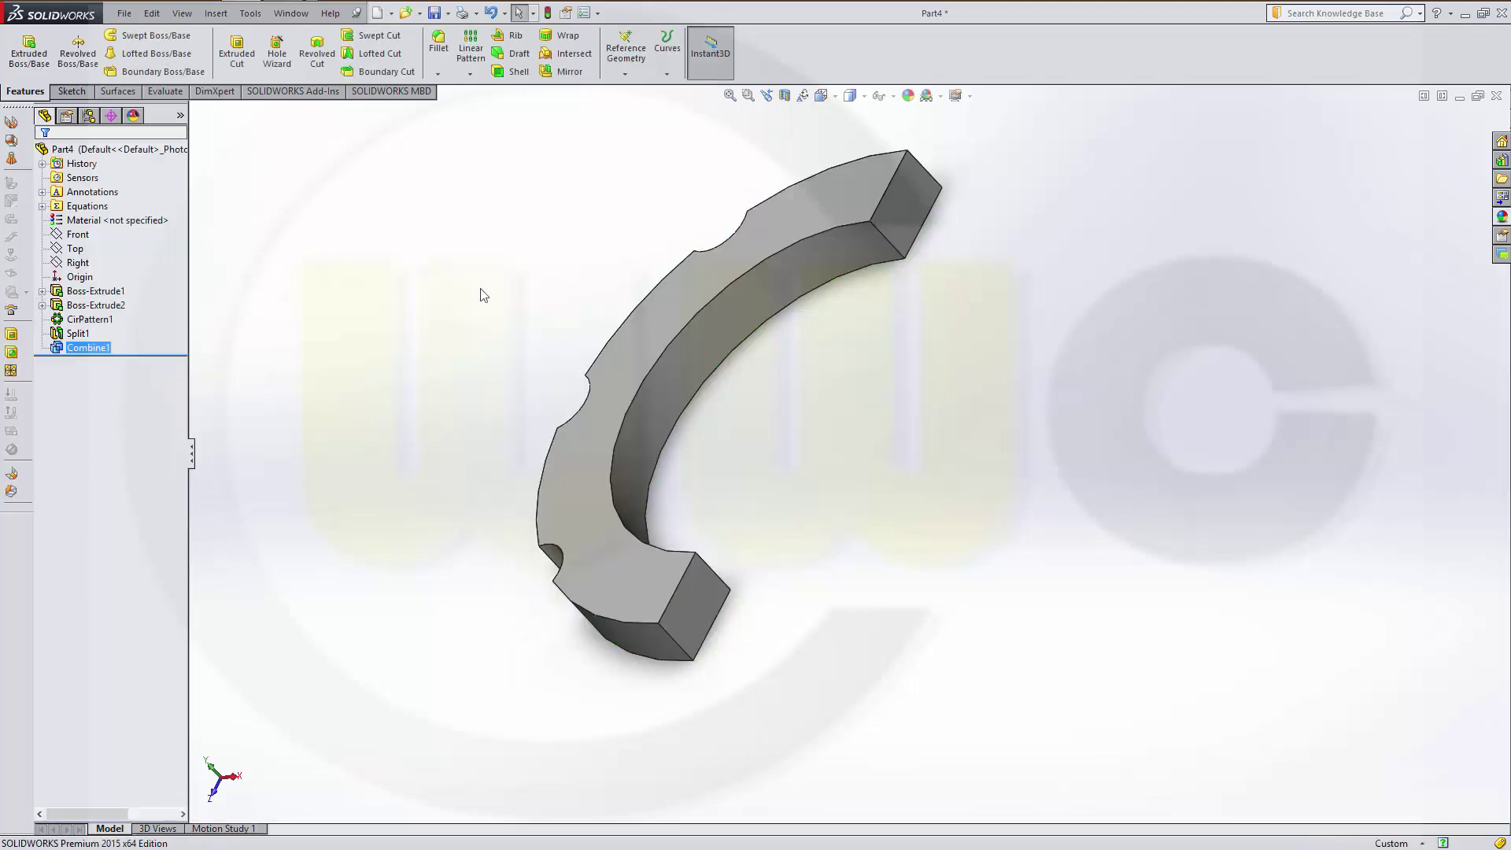
Step: Shell the arc at 2 mm, removing the top, inner curved and both end faces
middle_click_drag(754, 407, 787, 429)
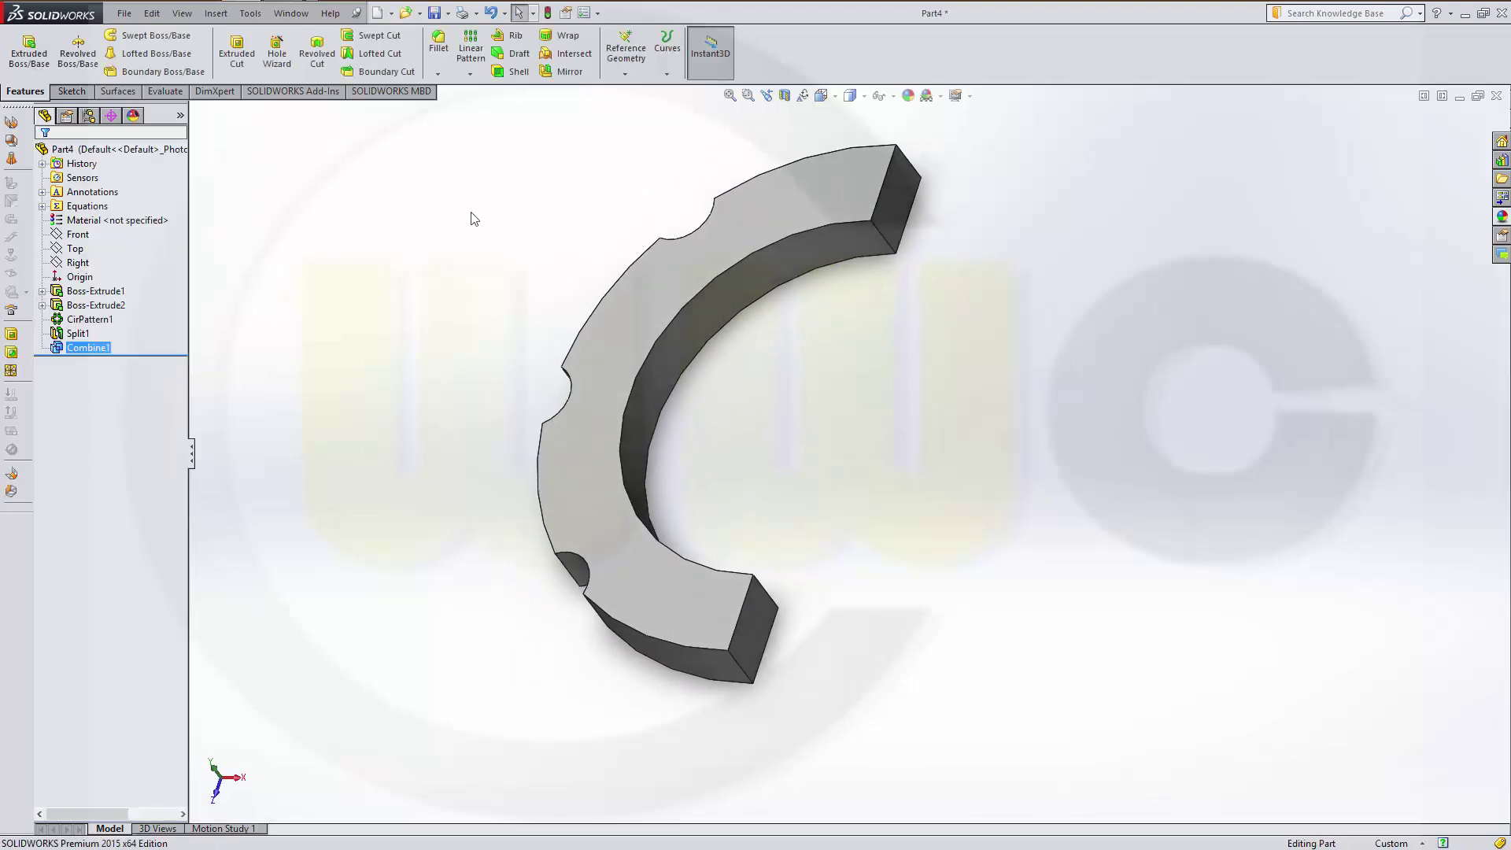
left_click(507, 73)
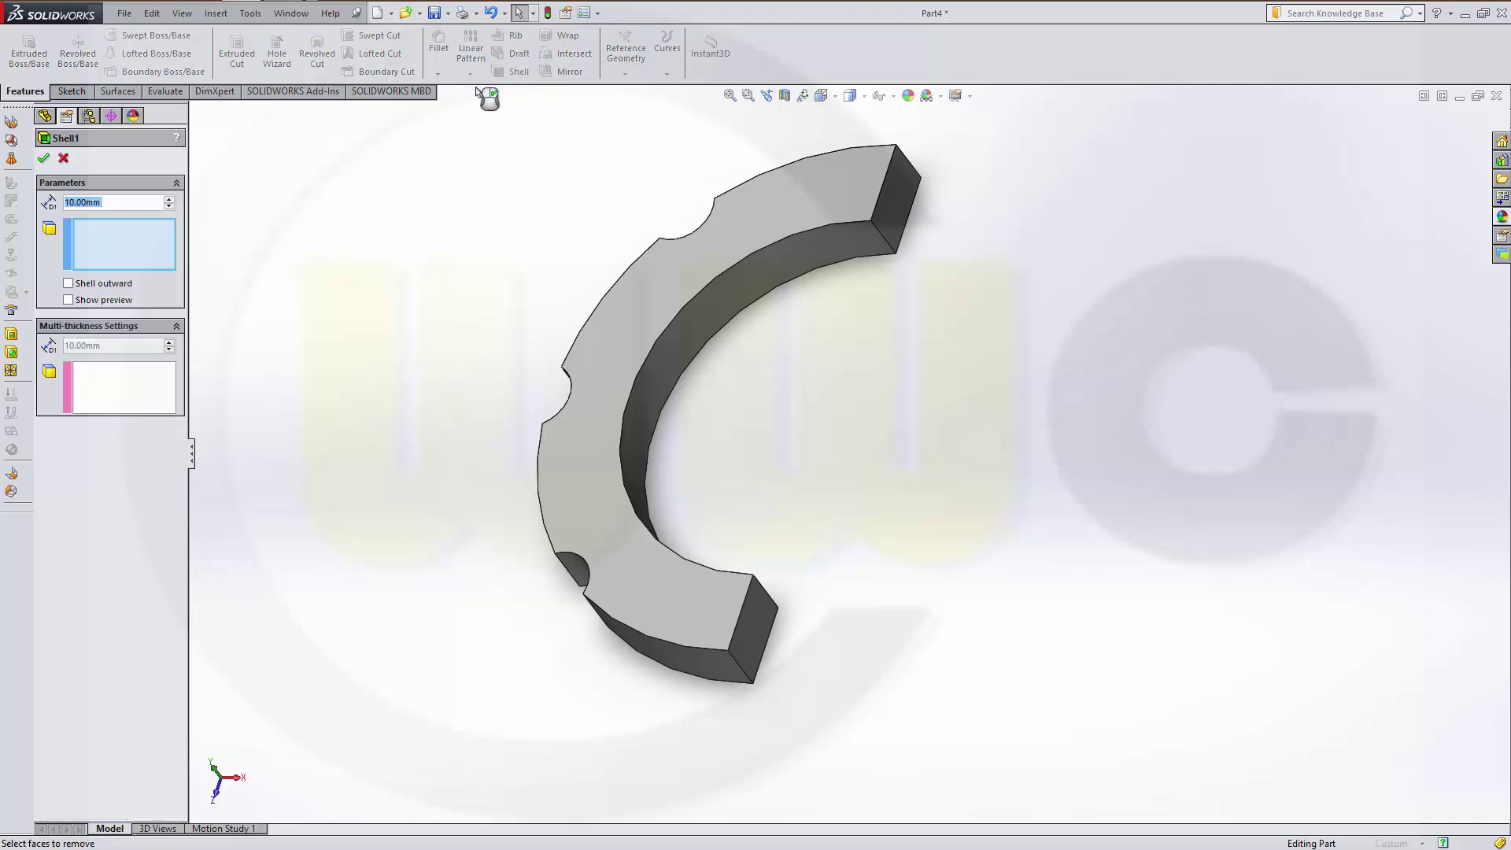
type("2")
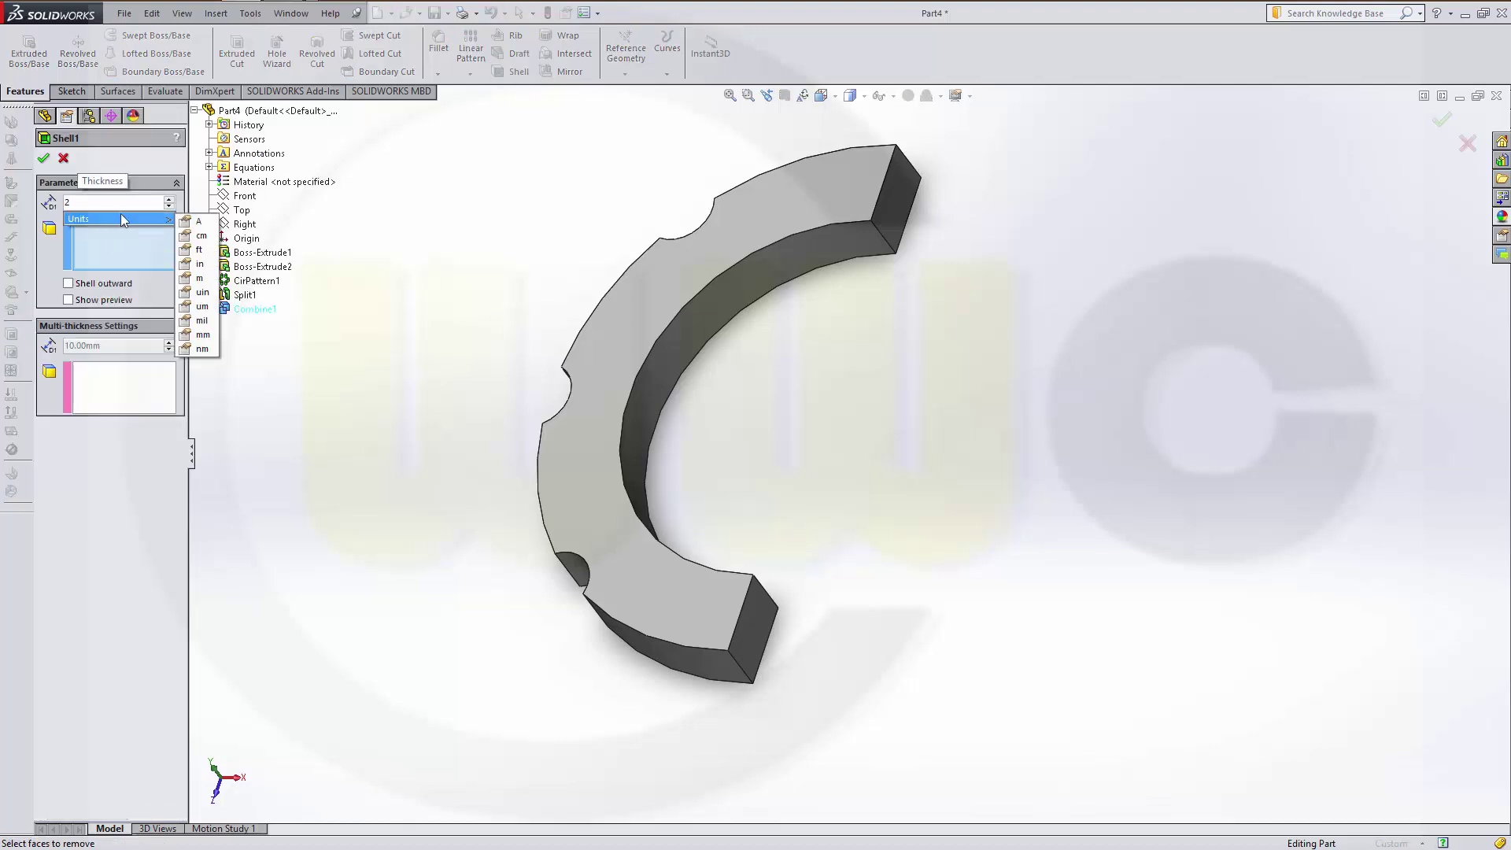
left_click(625, 348)
left_click(663, 365)
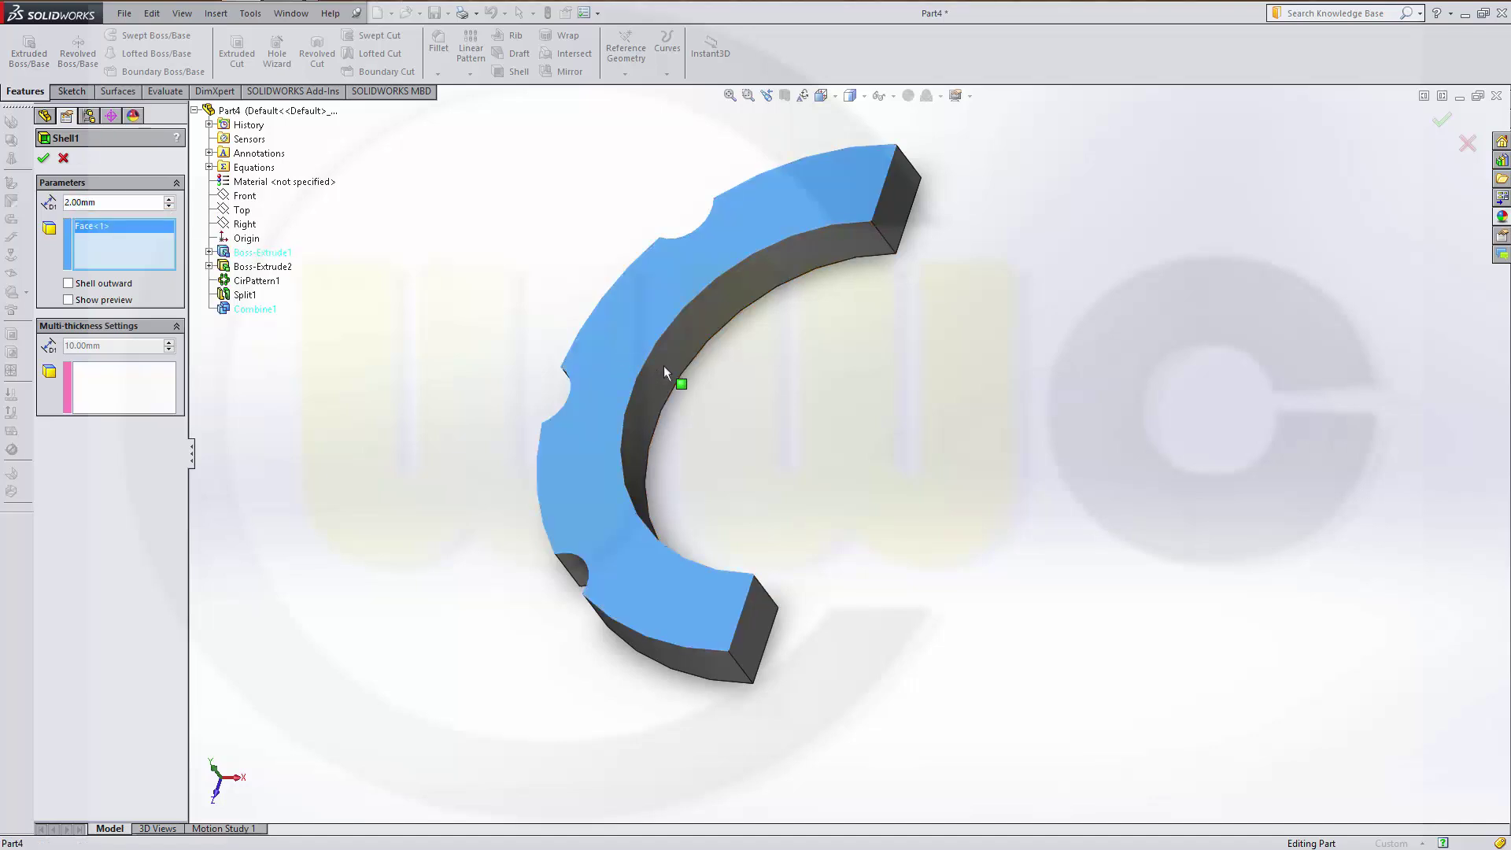
left_click(899, 211)
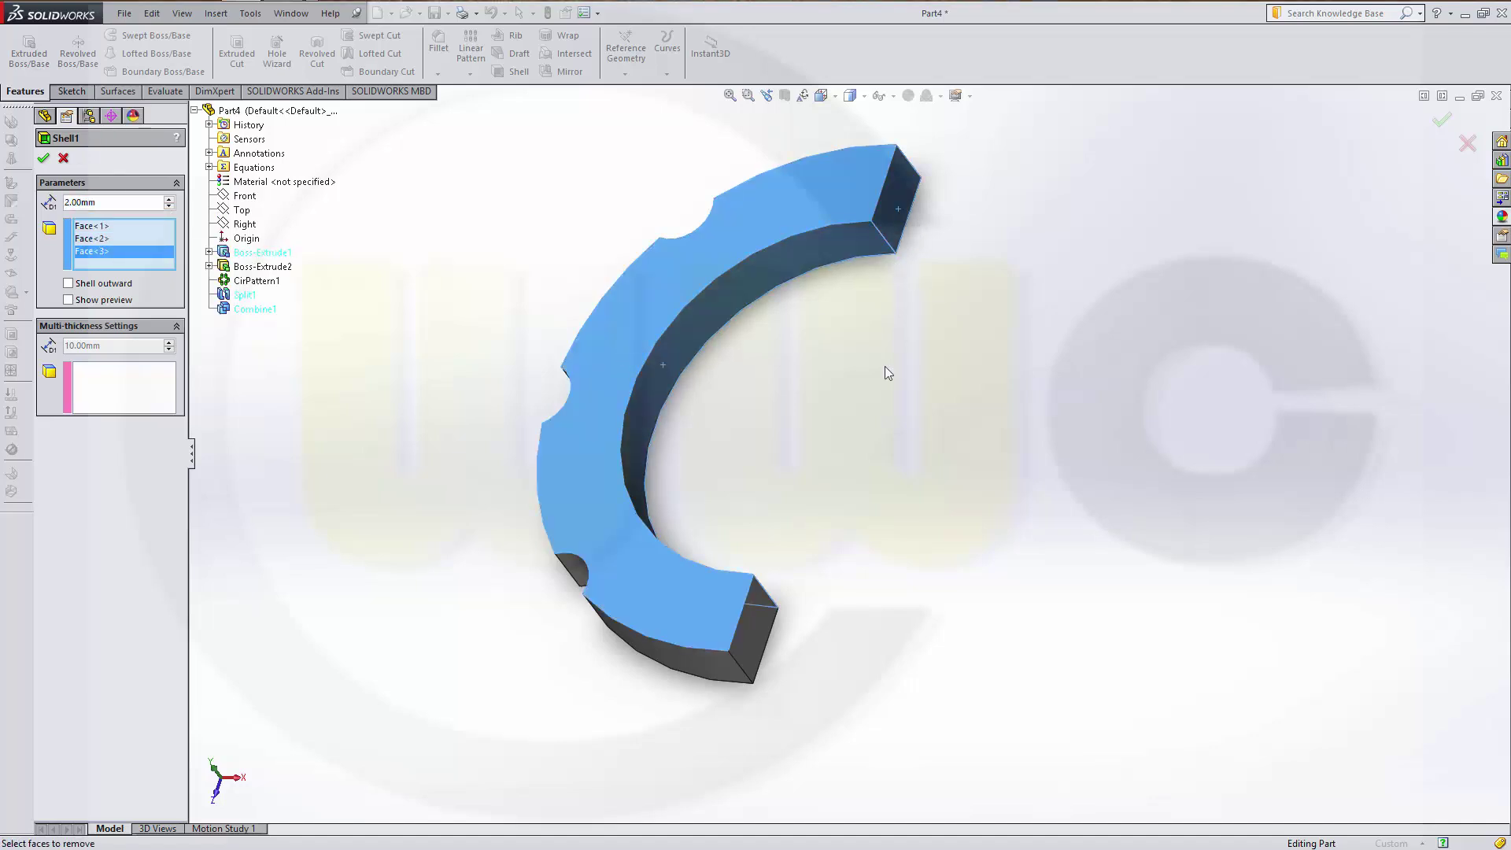
left_click(762, 625)
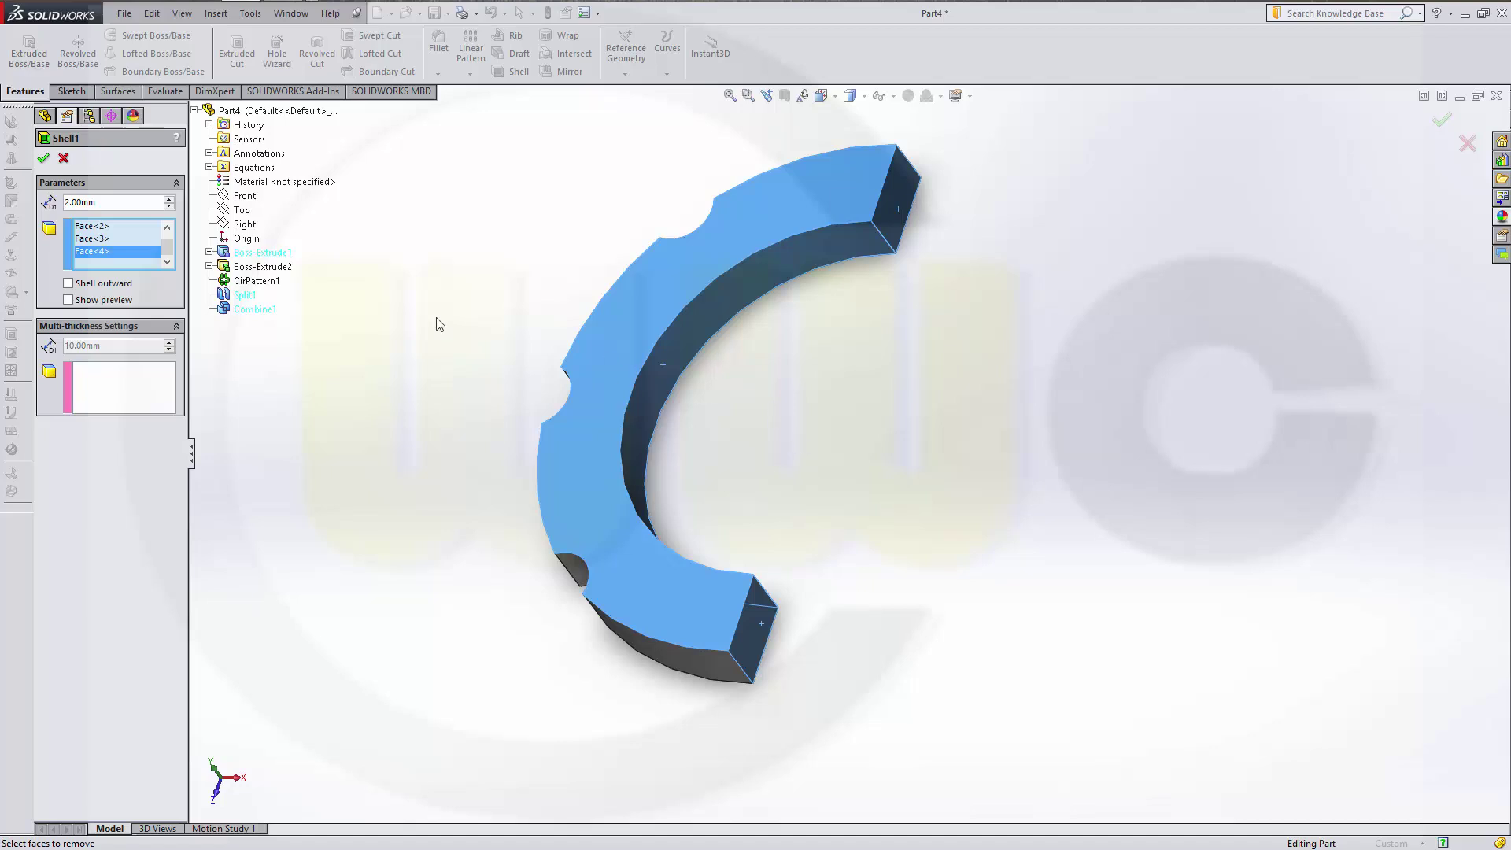
Step: Give one side face a 3 mm multi-thickness wall
left_click(134, 387)
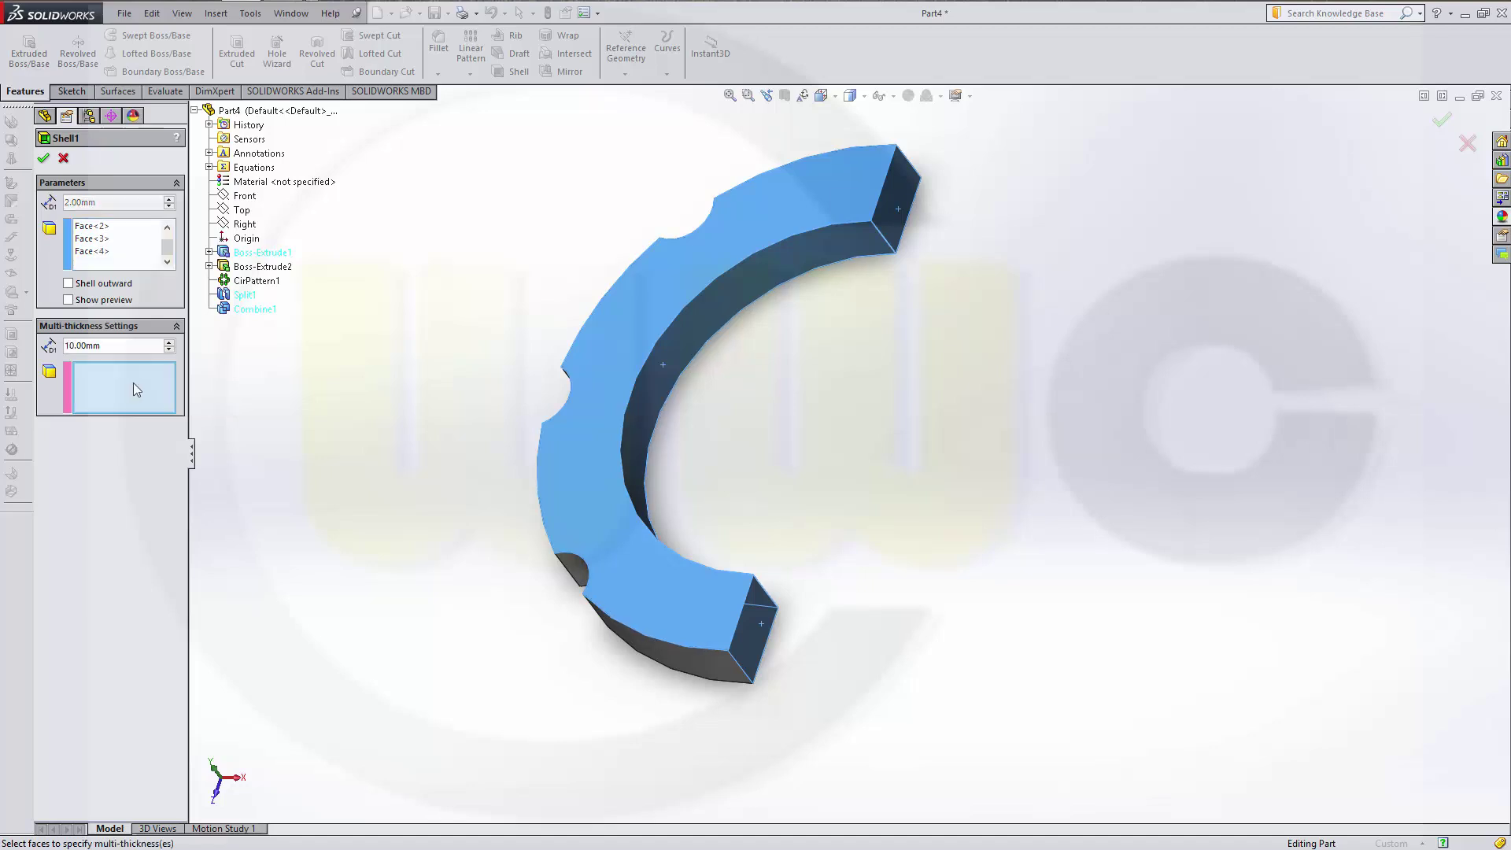
middle_click_drag(840, 439, 763, 293)
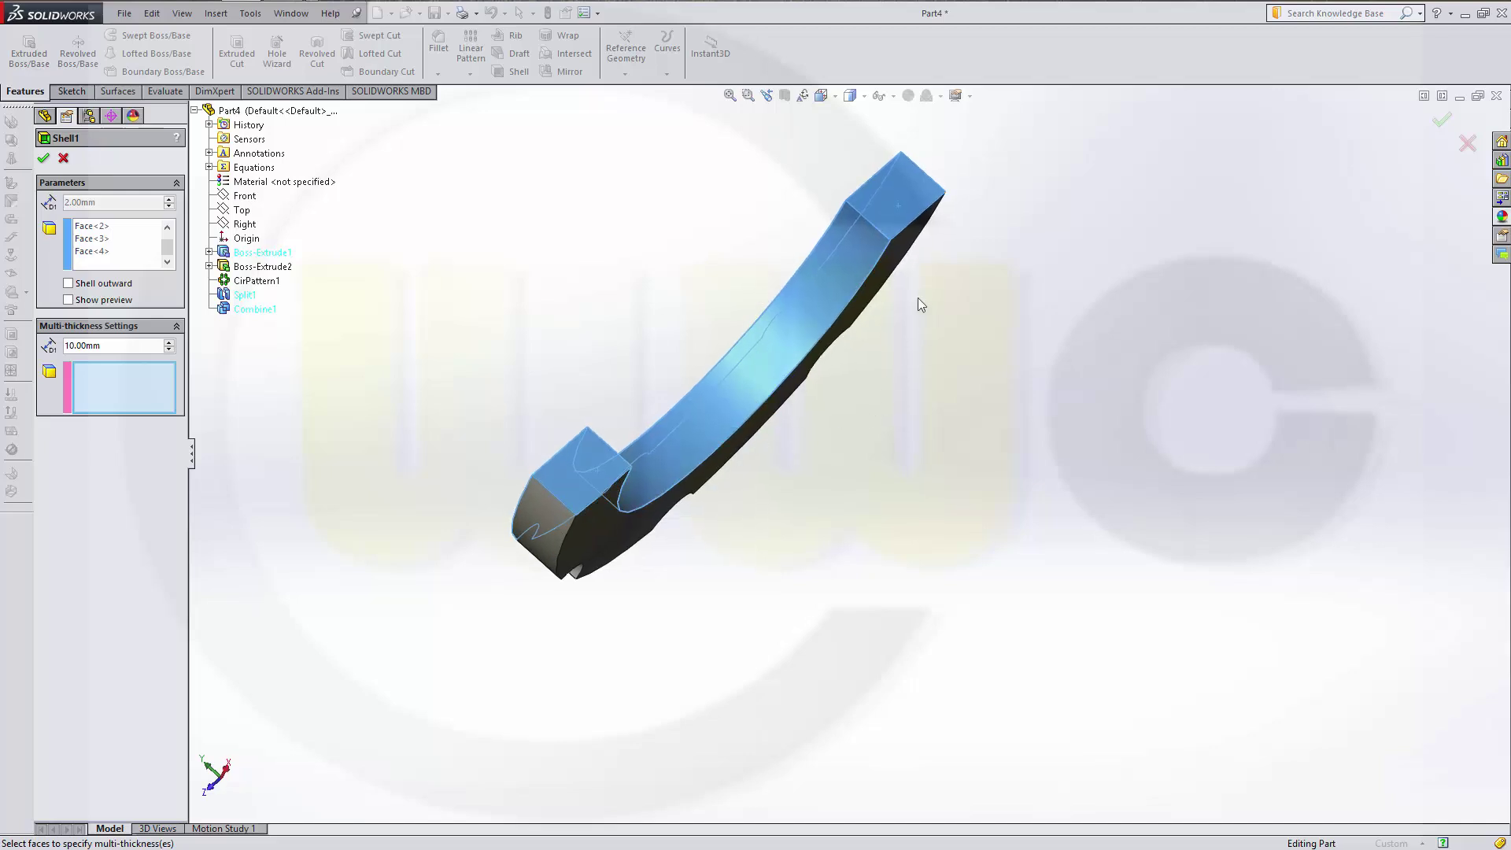
left_click(902, 260)
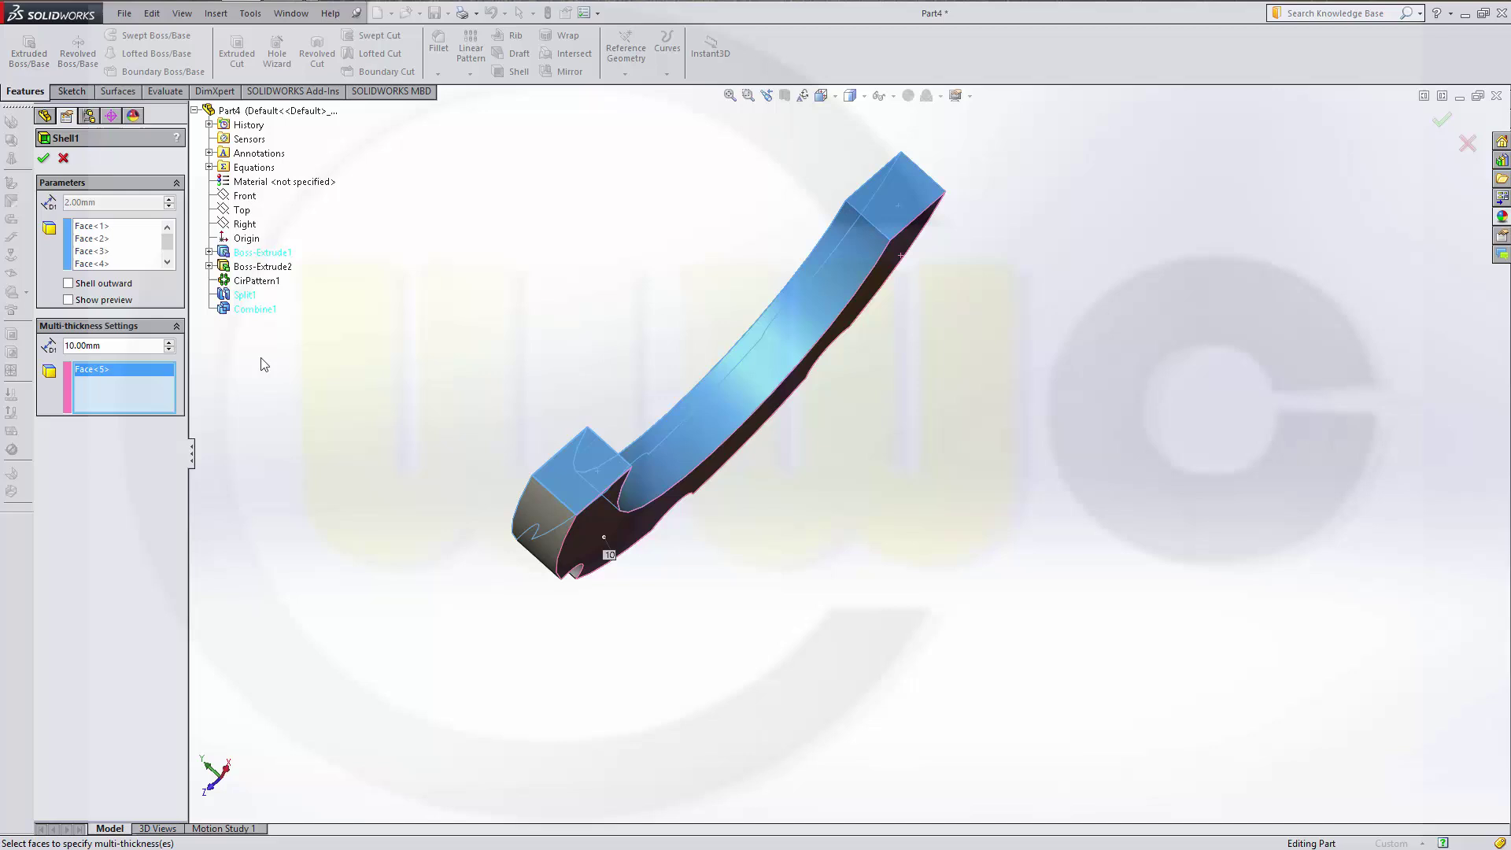
double_click(115, 344)
type("3")
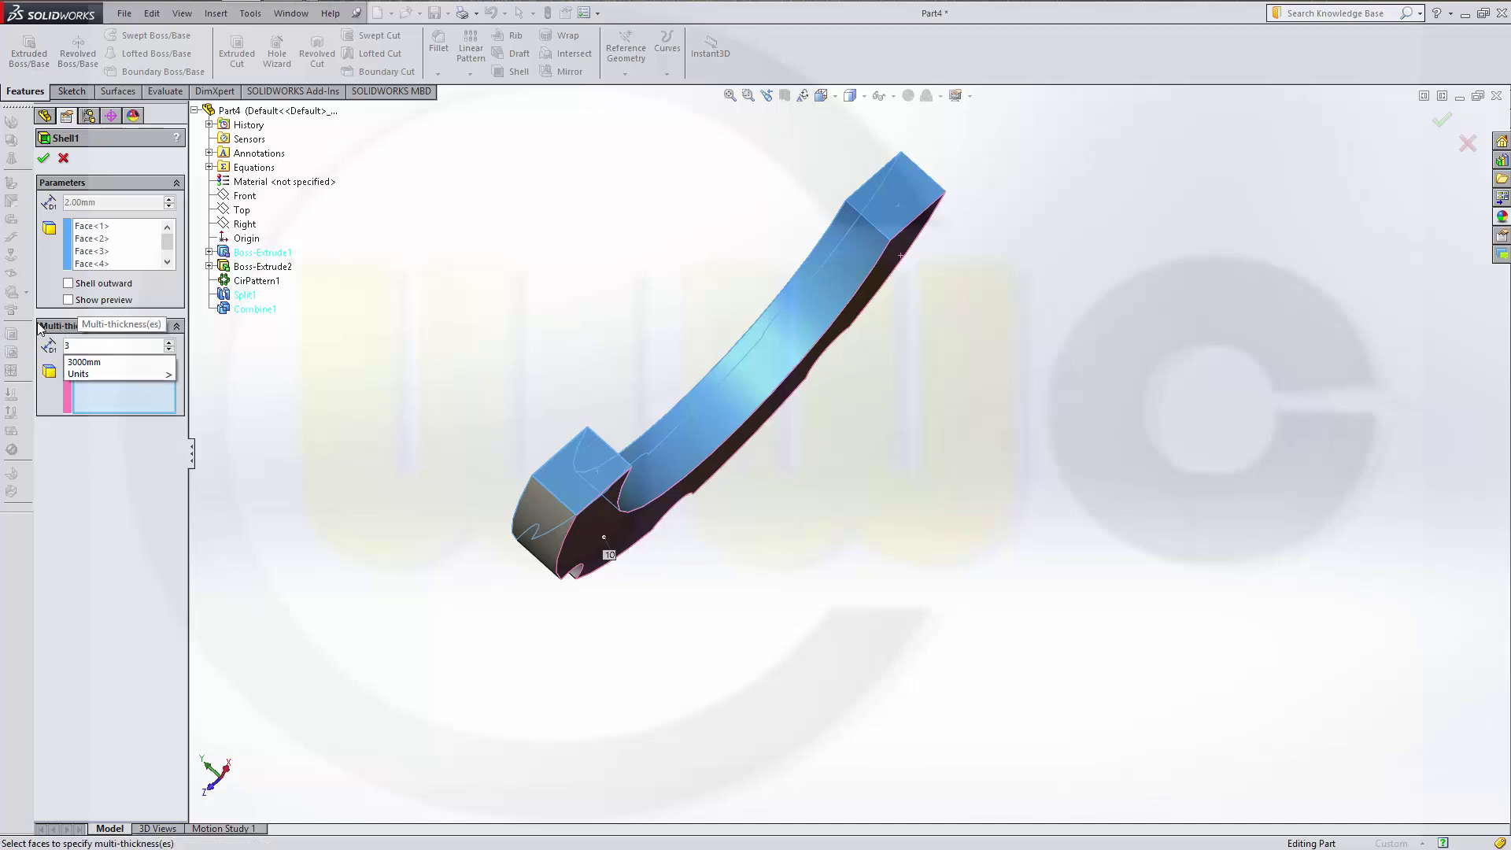
key("Return")
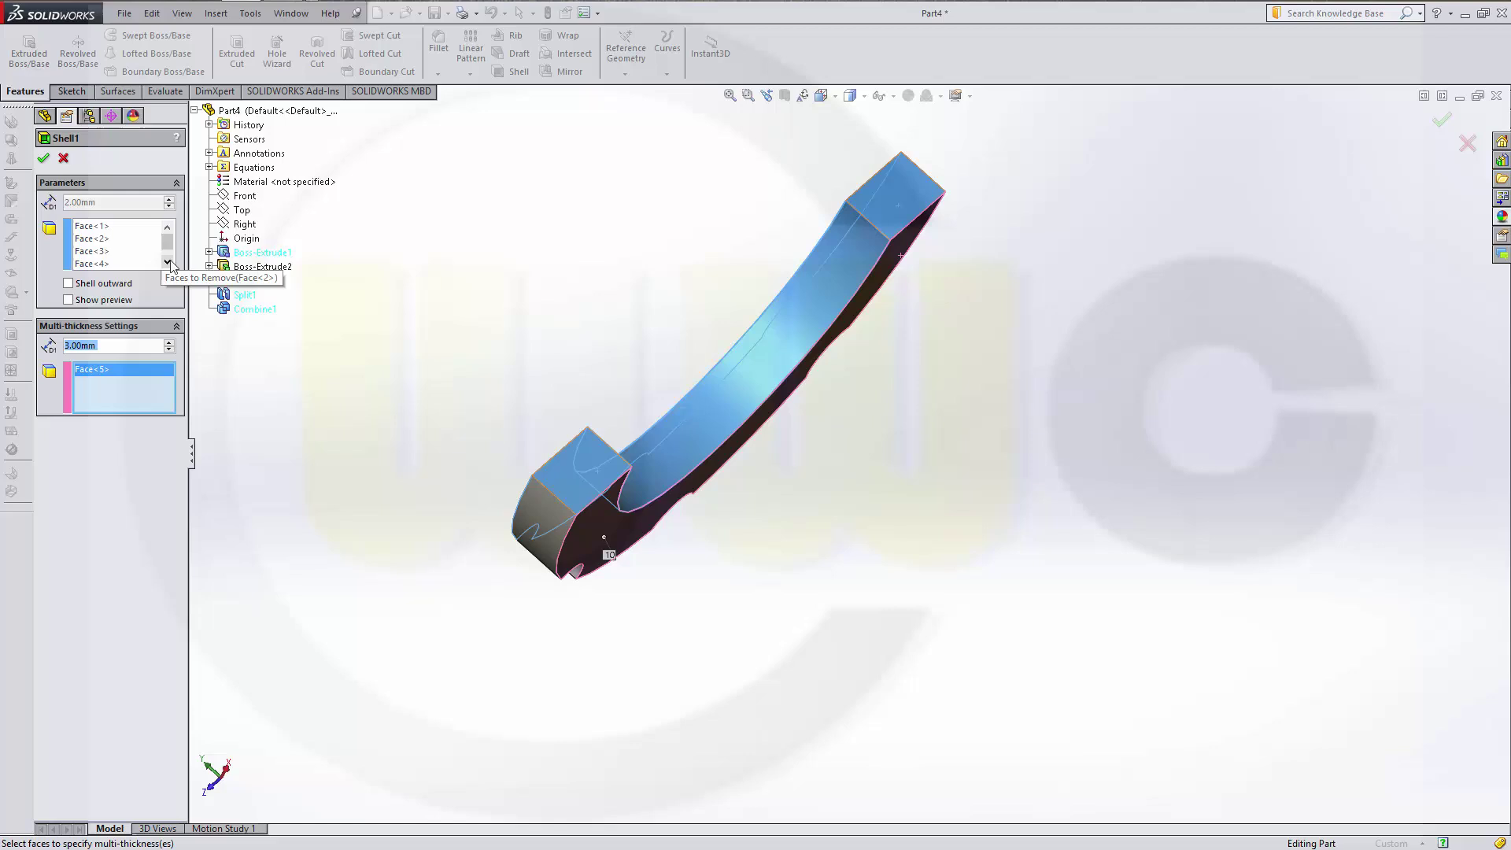
Step: Review the four removed faces in the list and confirm Shell1
left_click(171, 260)
left_click(103, 251)
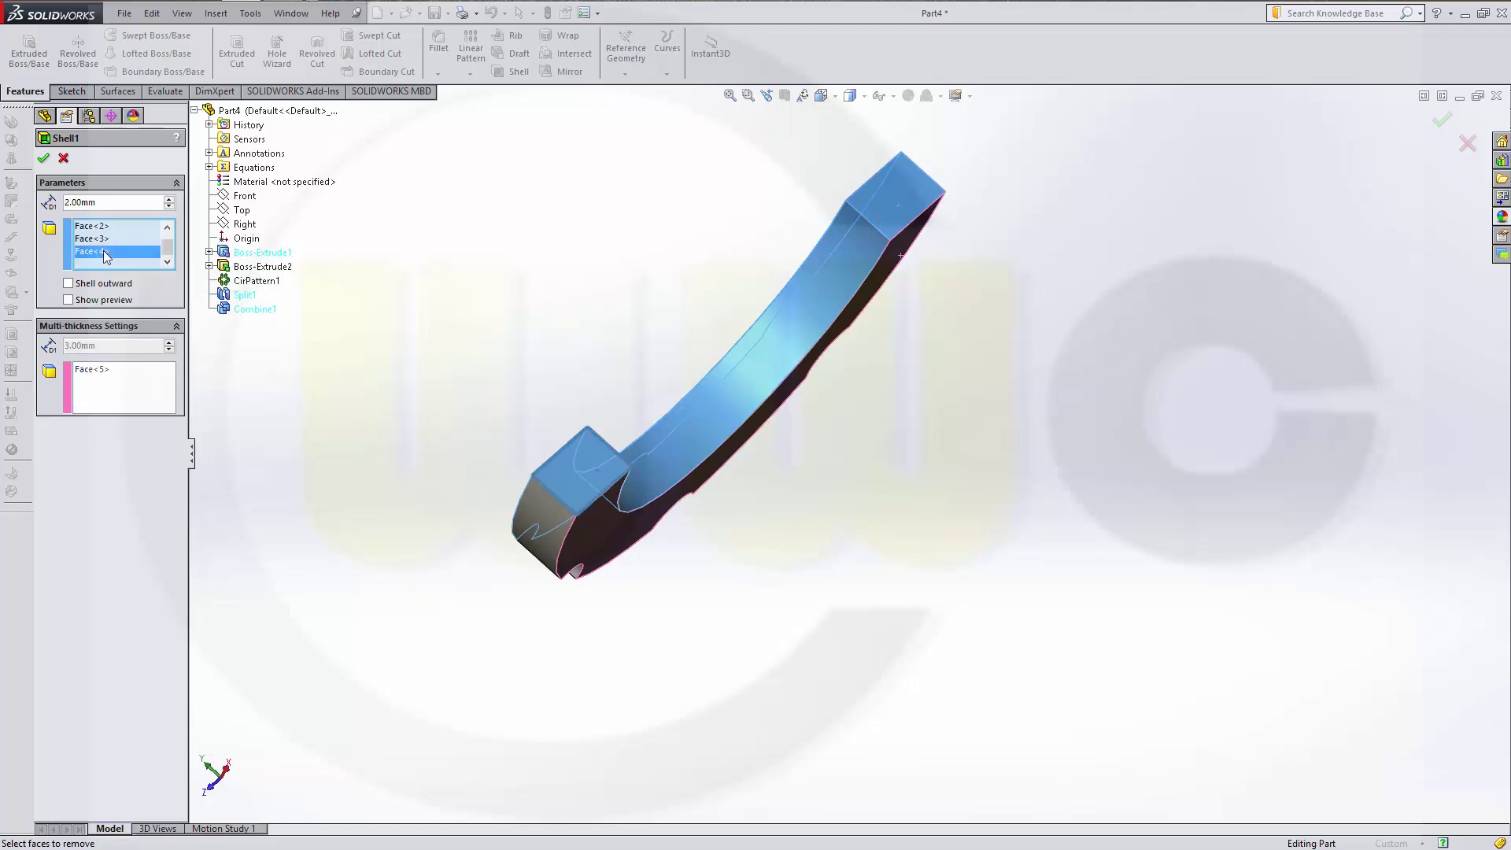
left_click(97, 239)
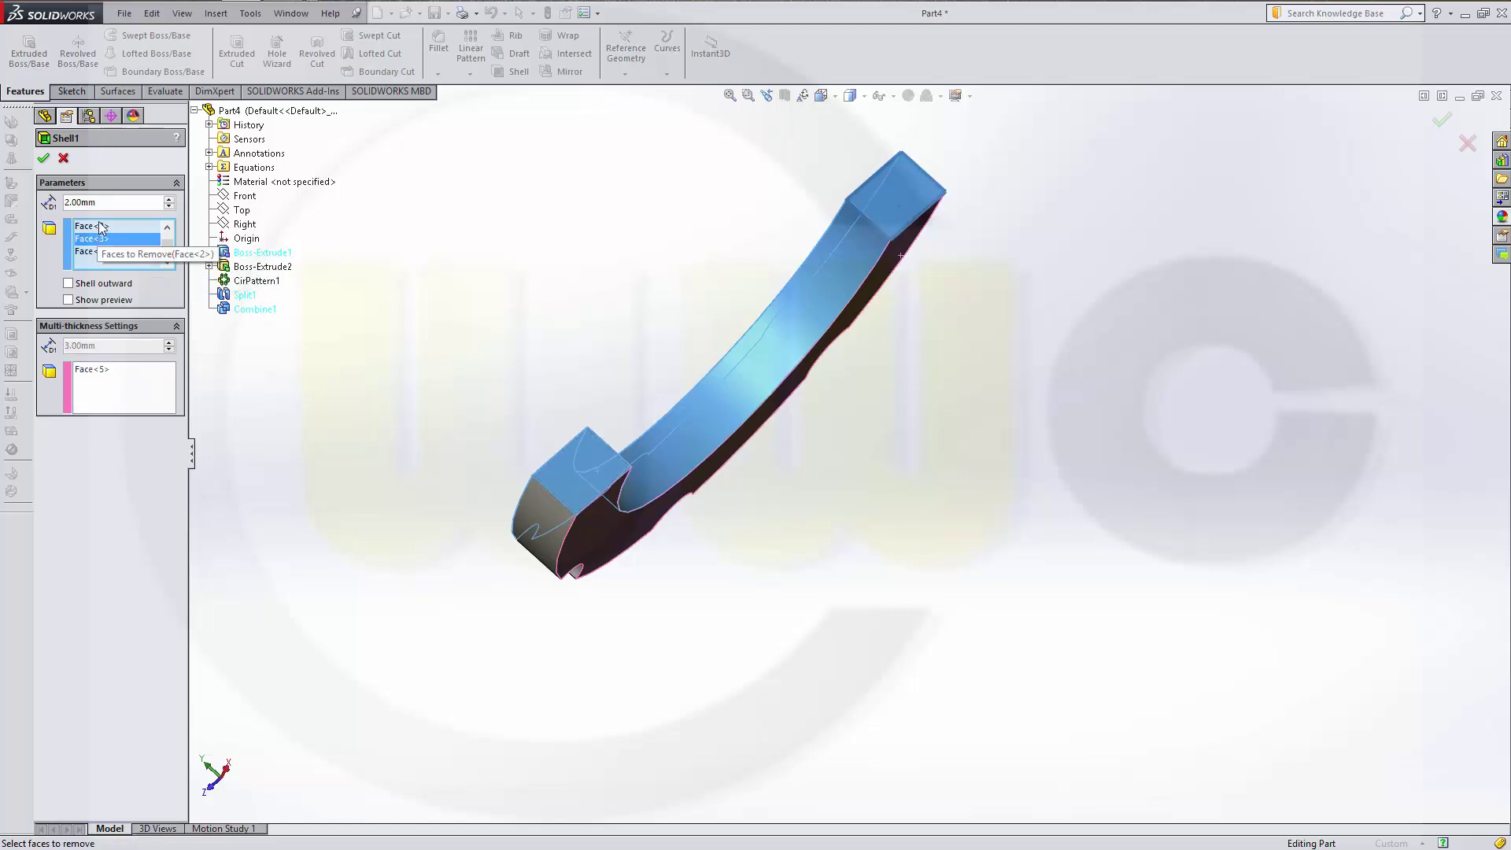
left_click(100, 227)
left_click(167, 227)
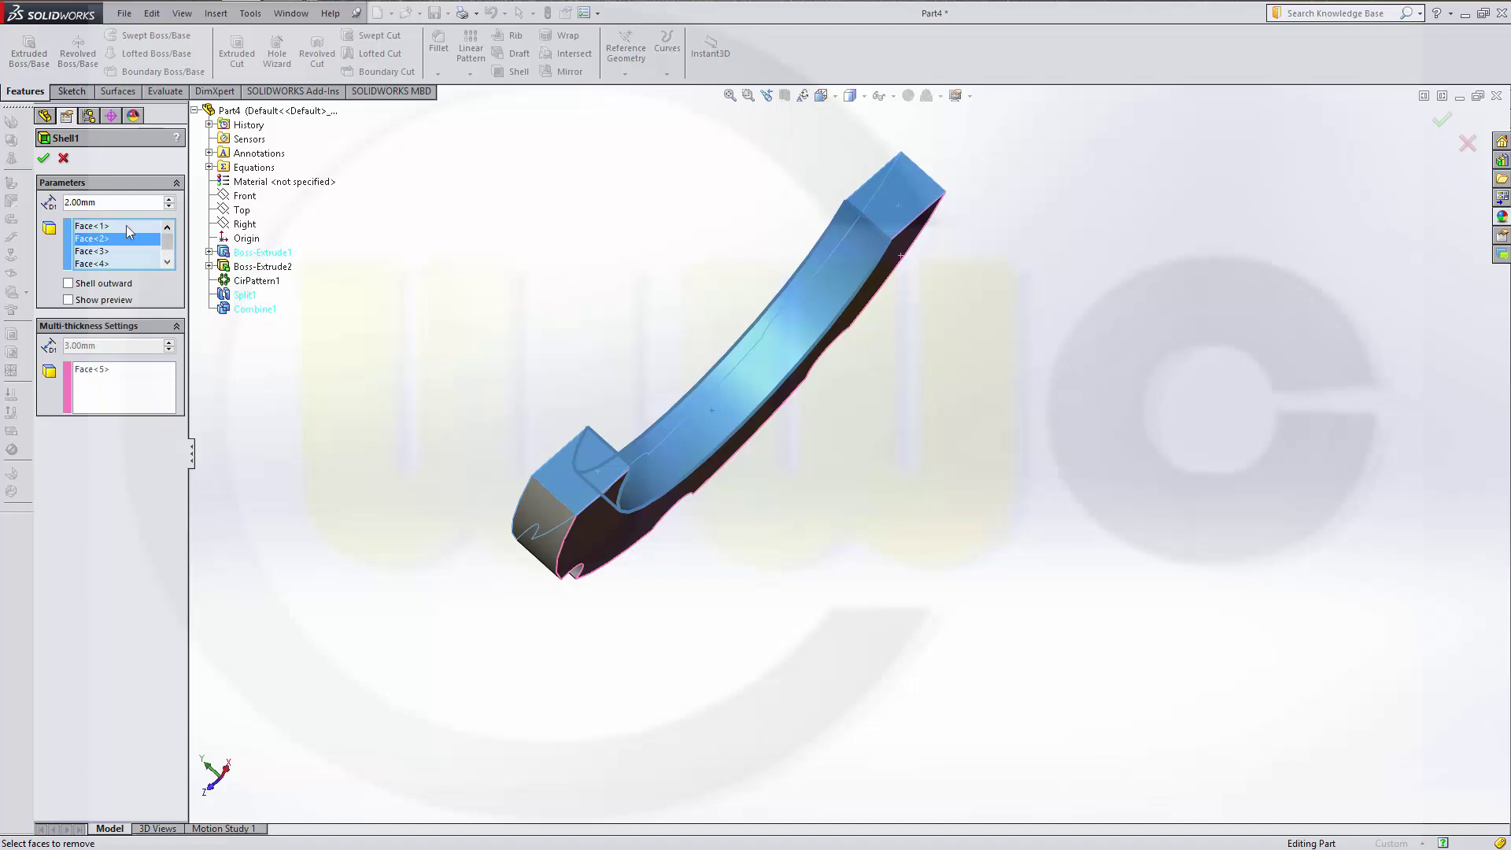
left_click(127, 226)
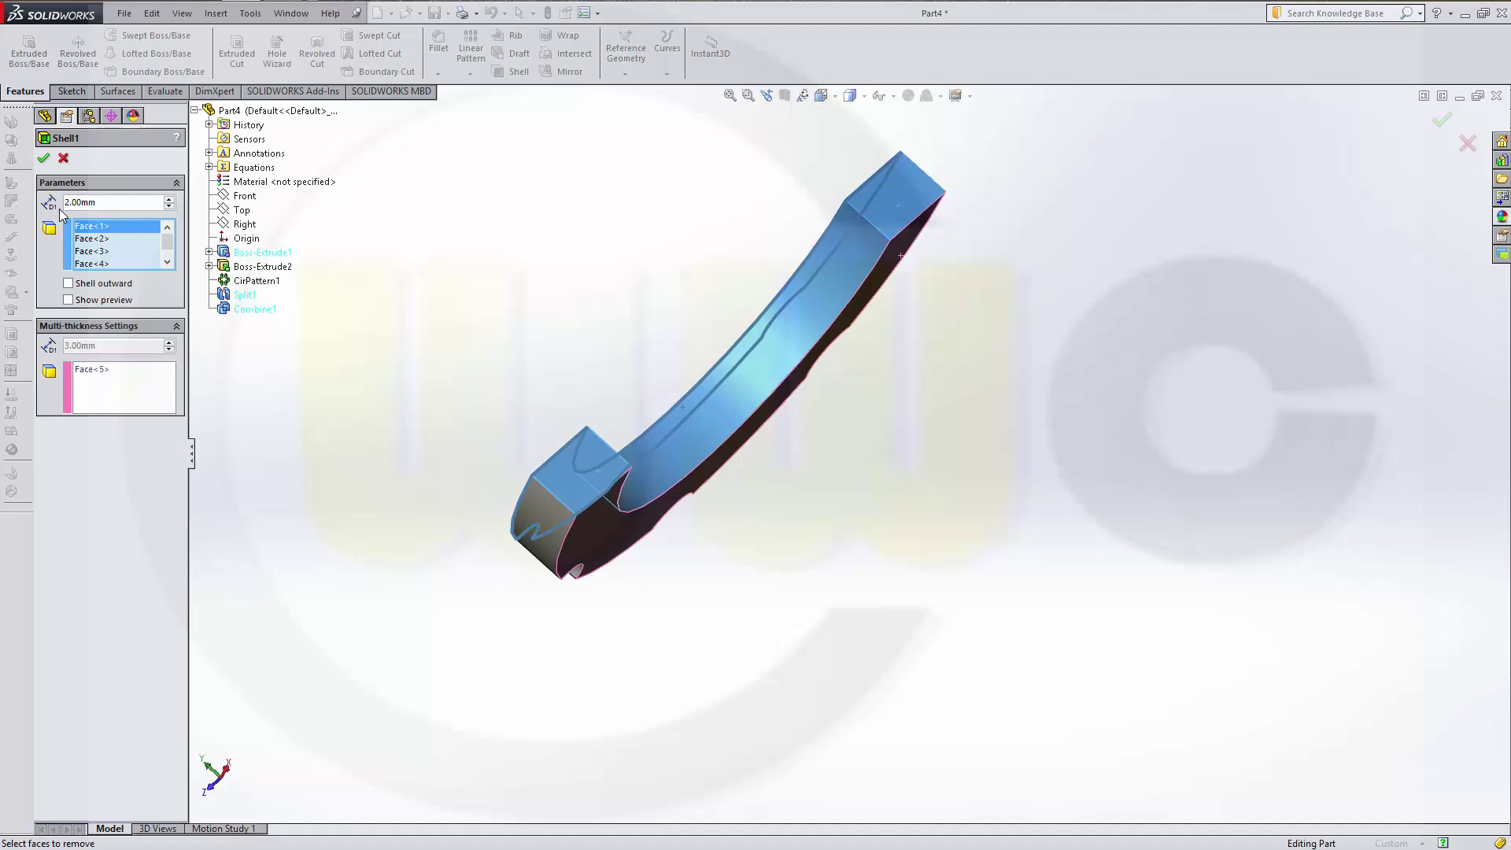
left_click(43, 158)
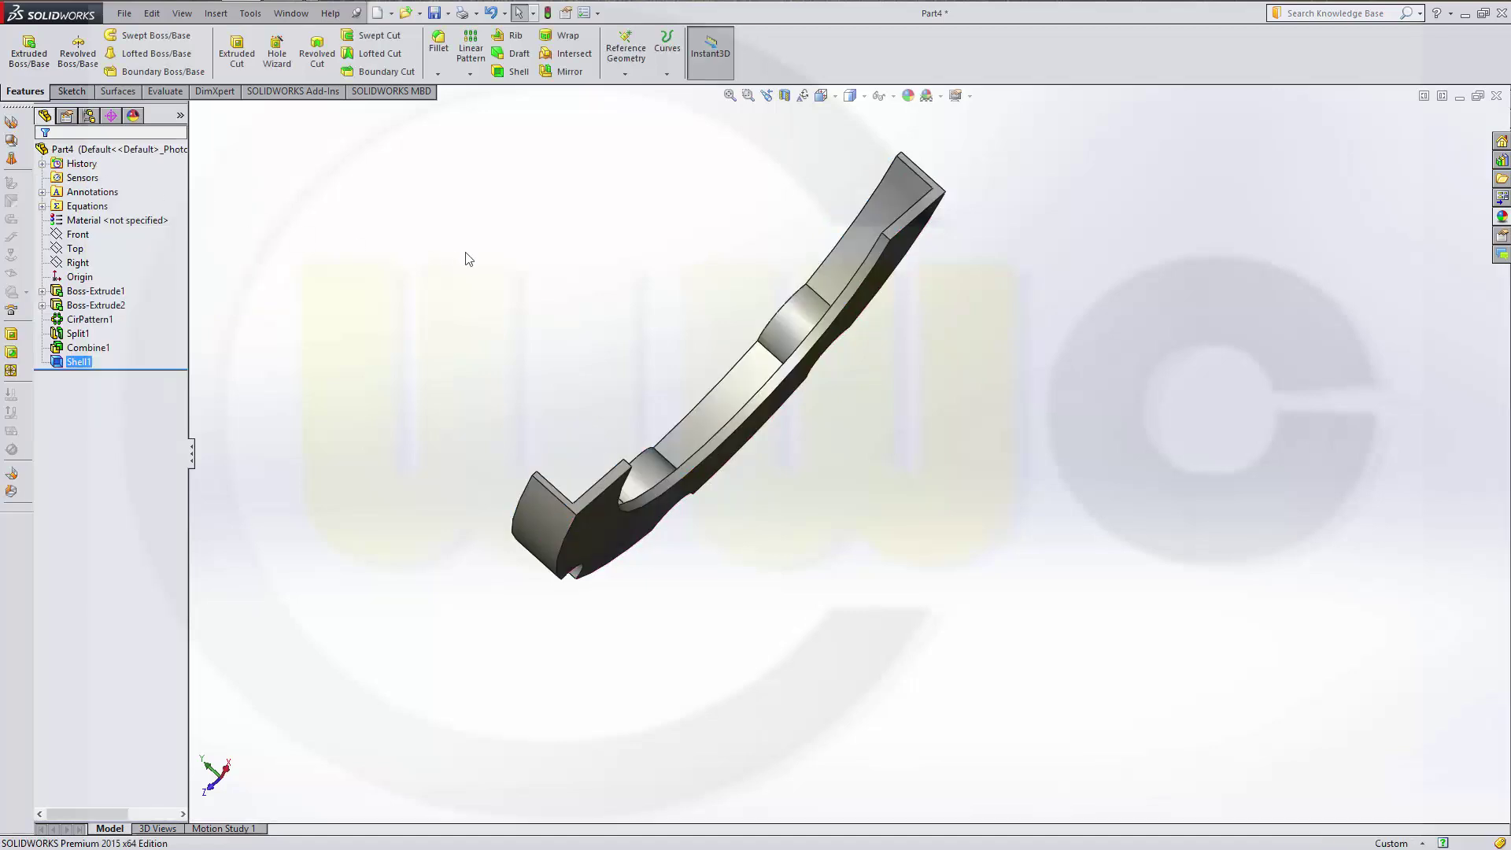
middle_click_drag(536, 264, 654, 338)
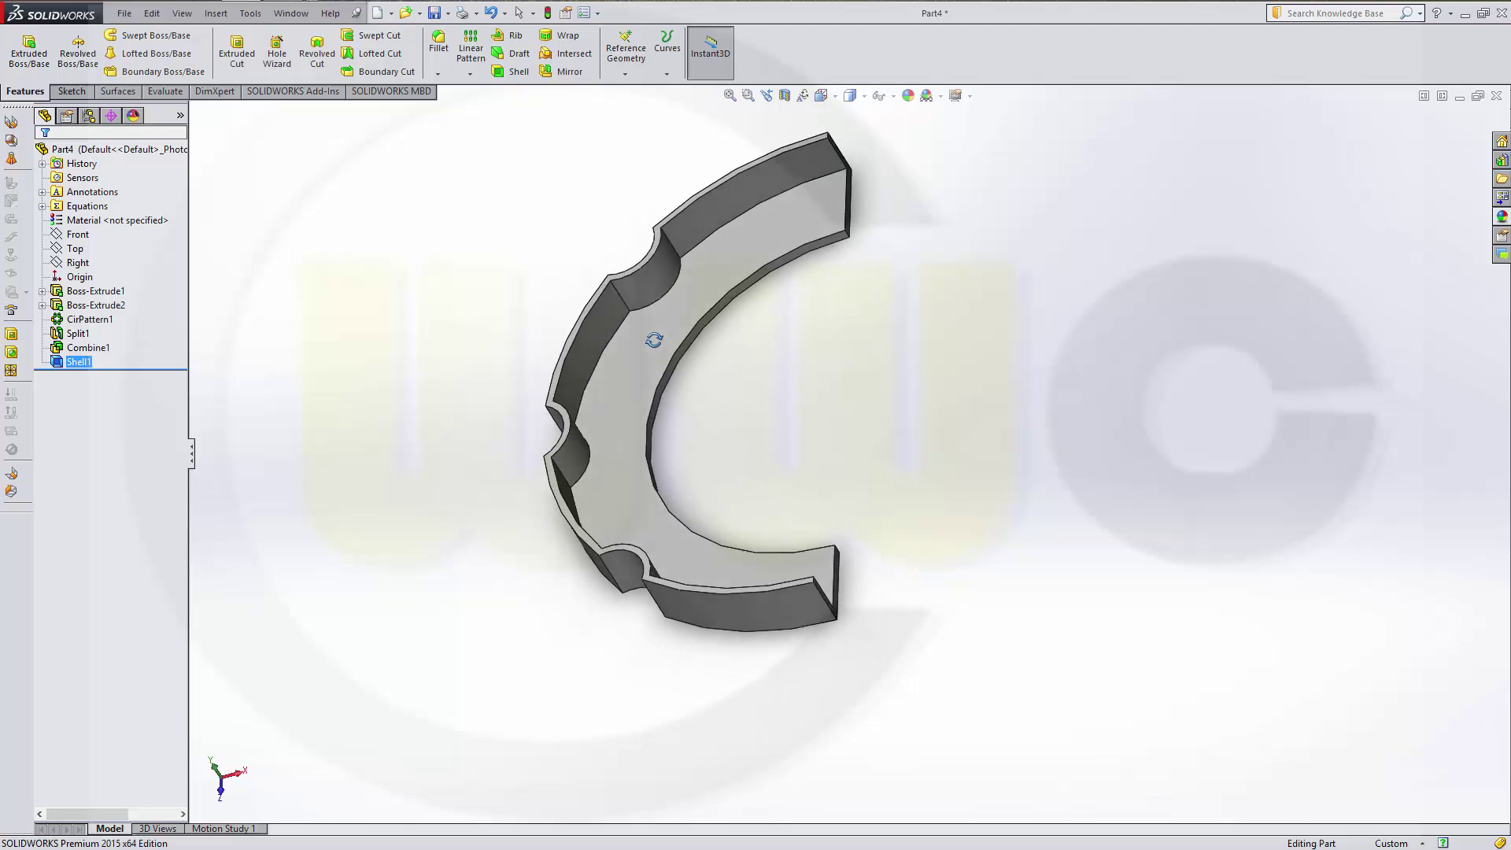
middle_click_drag(729, 396, 677, 370)
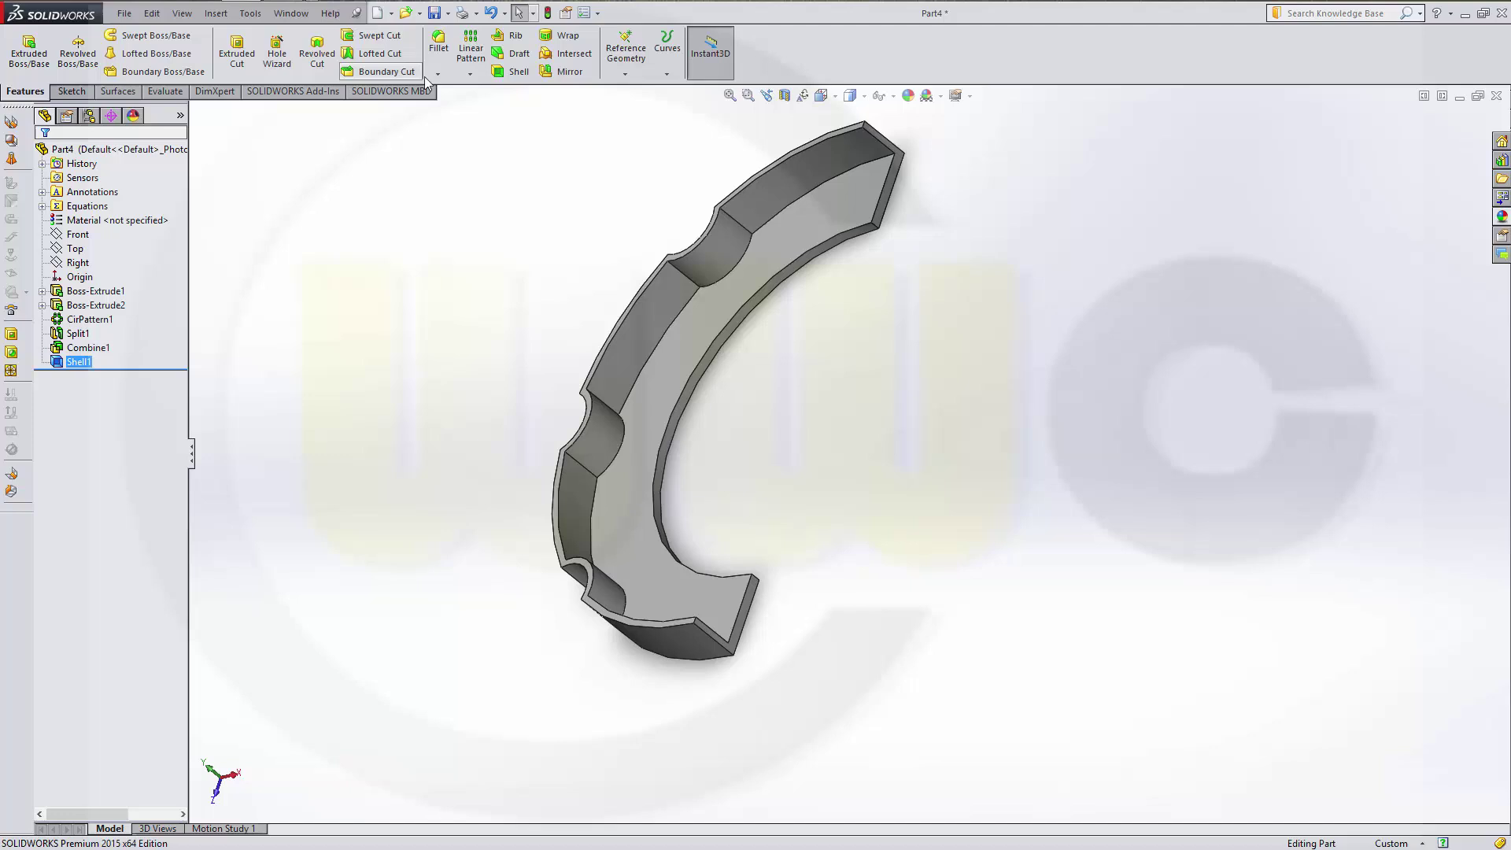
Step: Start a fillet with a 1 mm radius
left_click(438, 49)
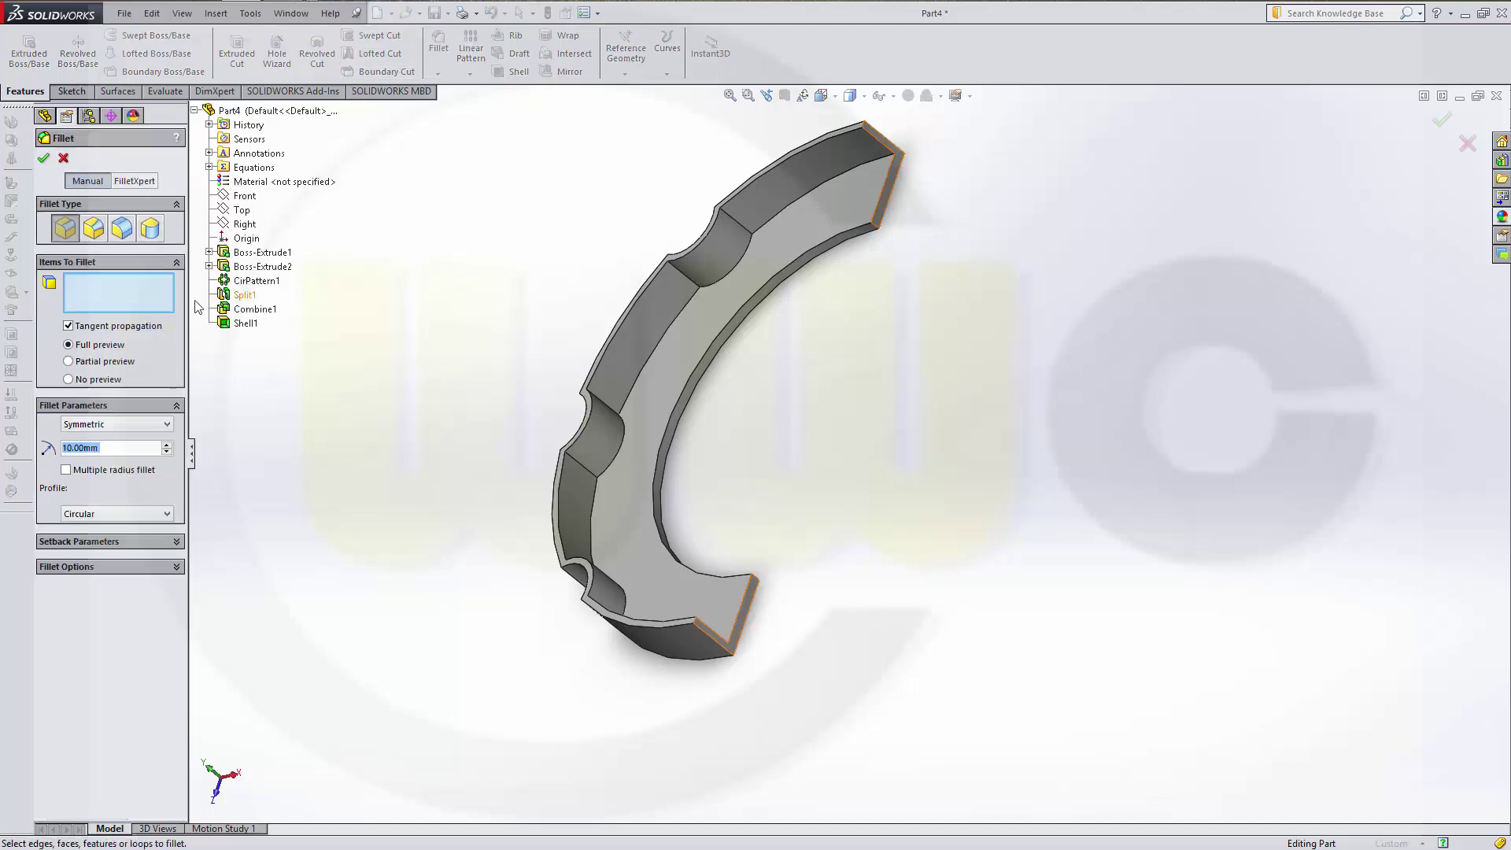
left_click(131, 291)
double_click(106, 446)
type("1")
key("Return")
Step: Add the six notch edges to the 1 mm fillet and confirm Fillet1
left_click(738, 223)
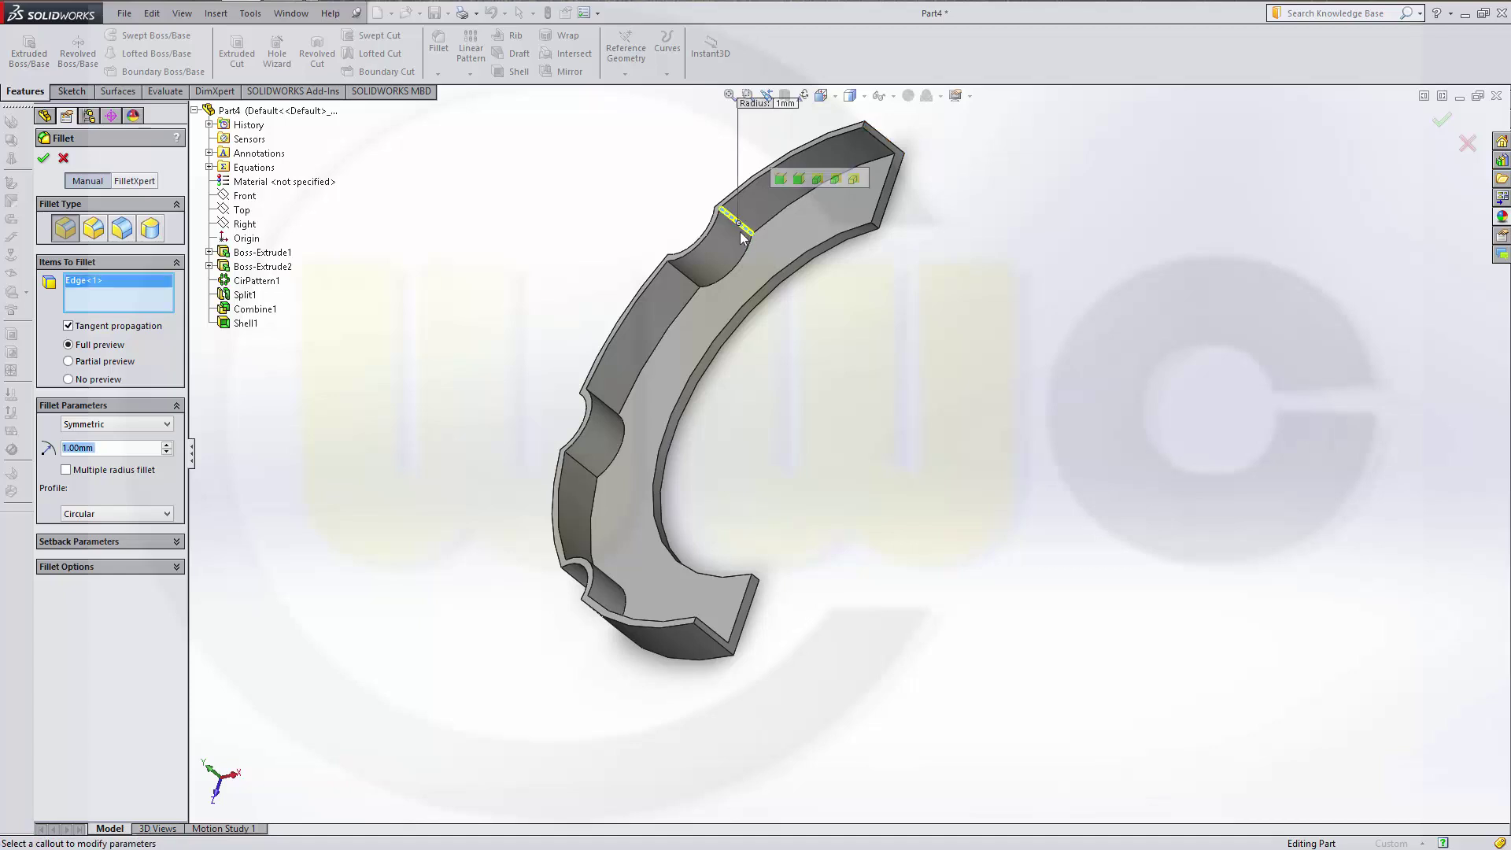
left_click(690, 298)
mouse_move(669, 393)
middle_mouse_down()
mouse_move(674, 422)
mouse_move(647, 375)
middle_mouse_up()
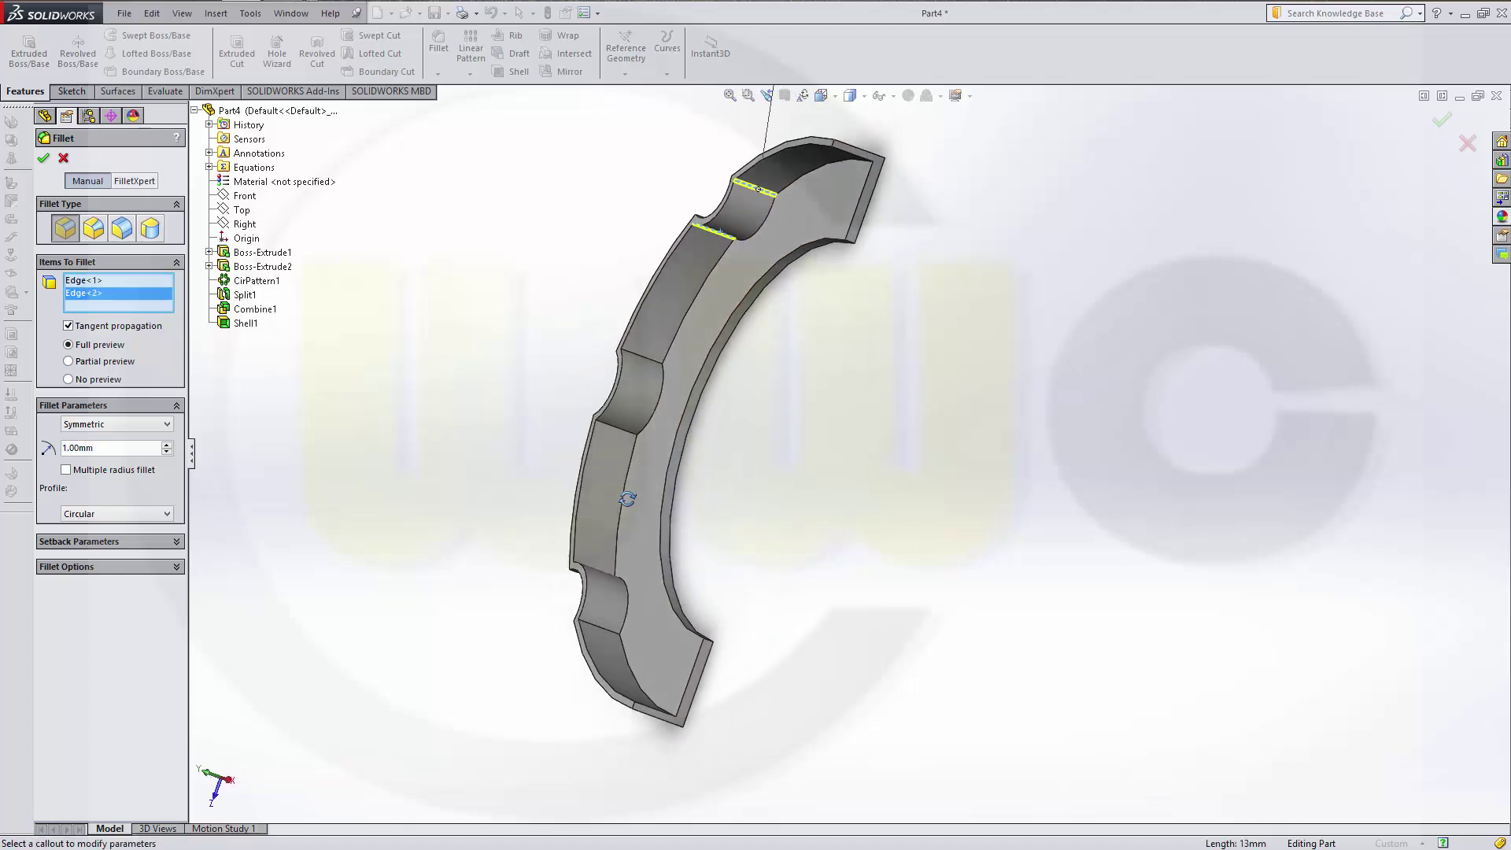
left_click(645, 359)
left_click(621, 425)
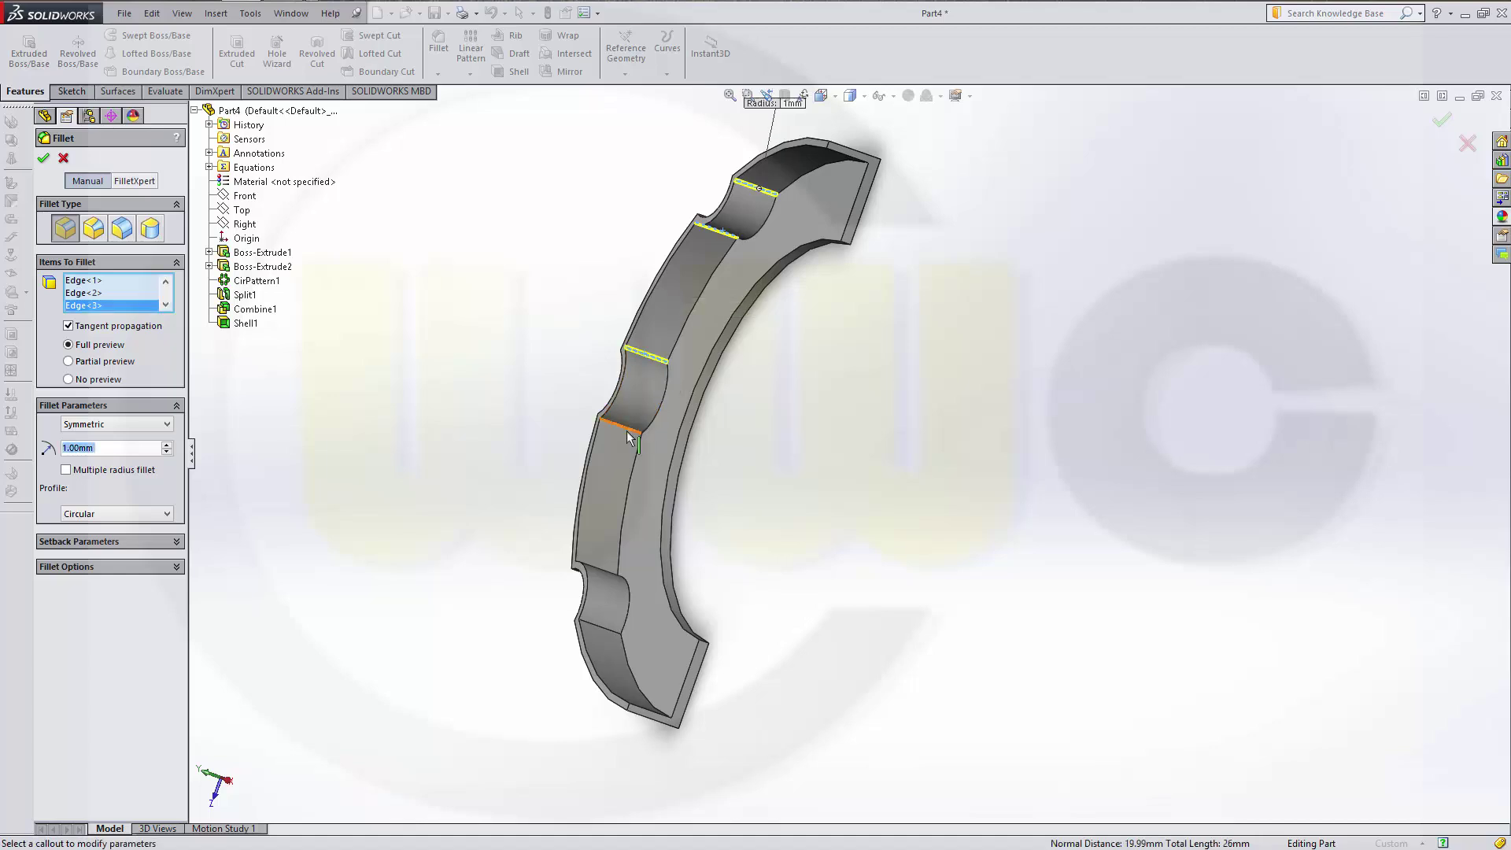
middle_click_drag(550, 504, 543, 543)
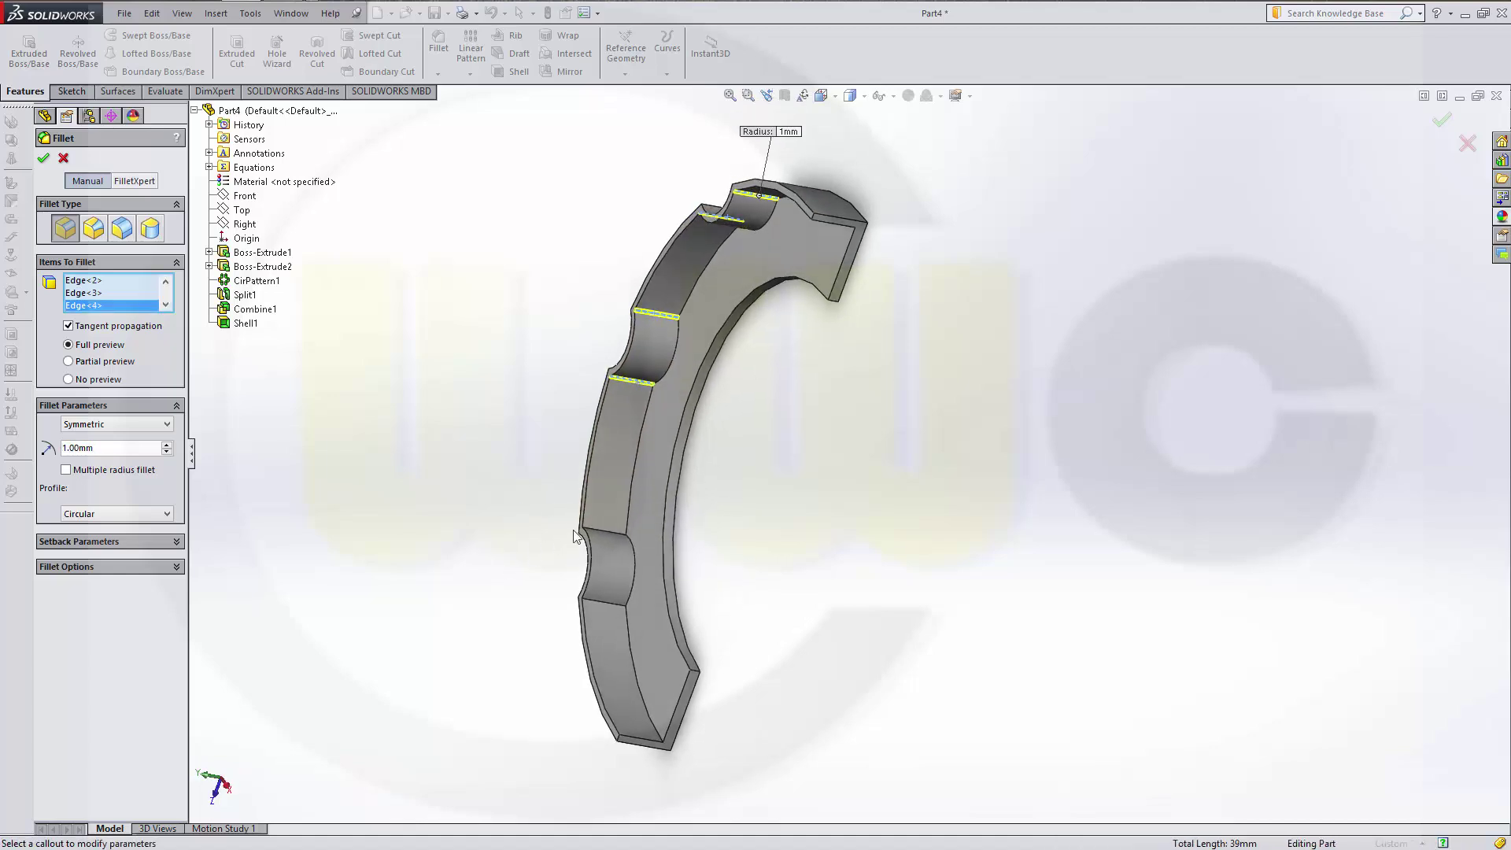
left_click(606, 535)
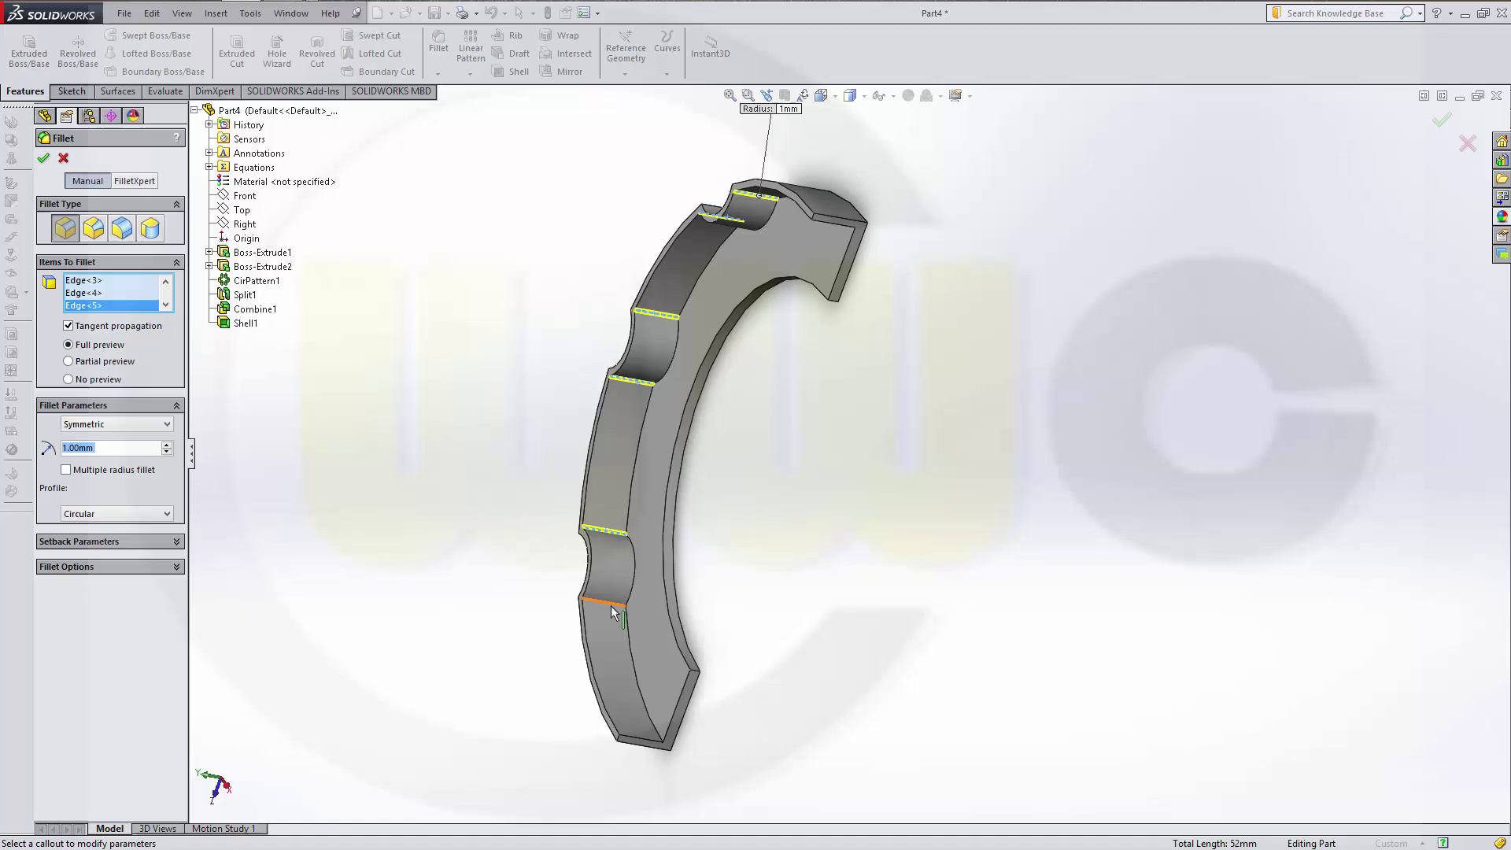
left_click(608, 604)
left_click(43, 157)
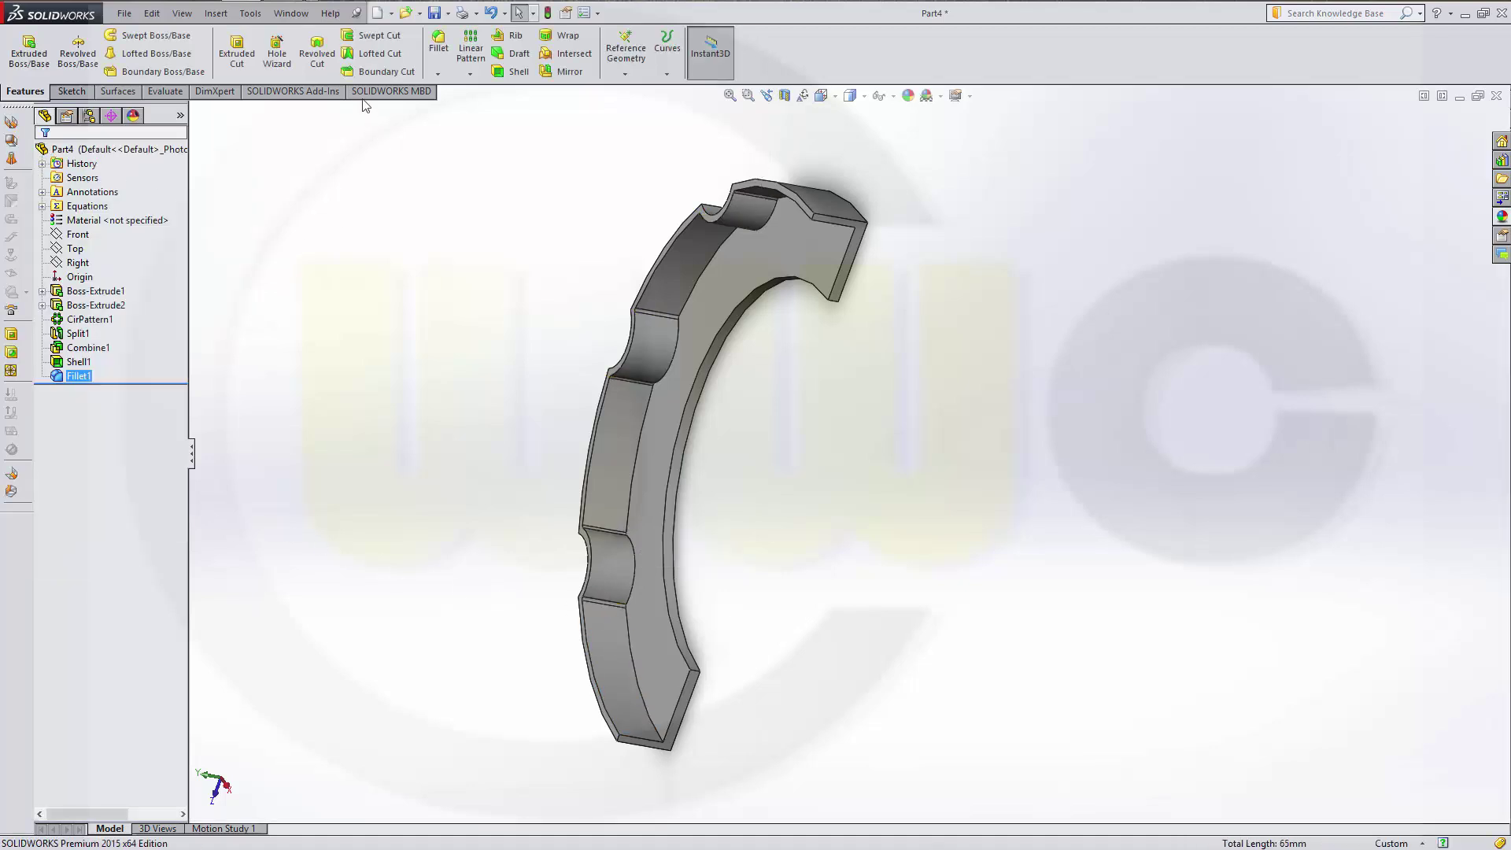
Step: Start a second fillet with a 2 mm radius
left_click(438, 48)
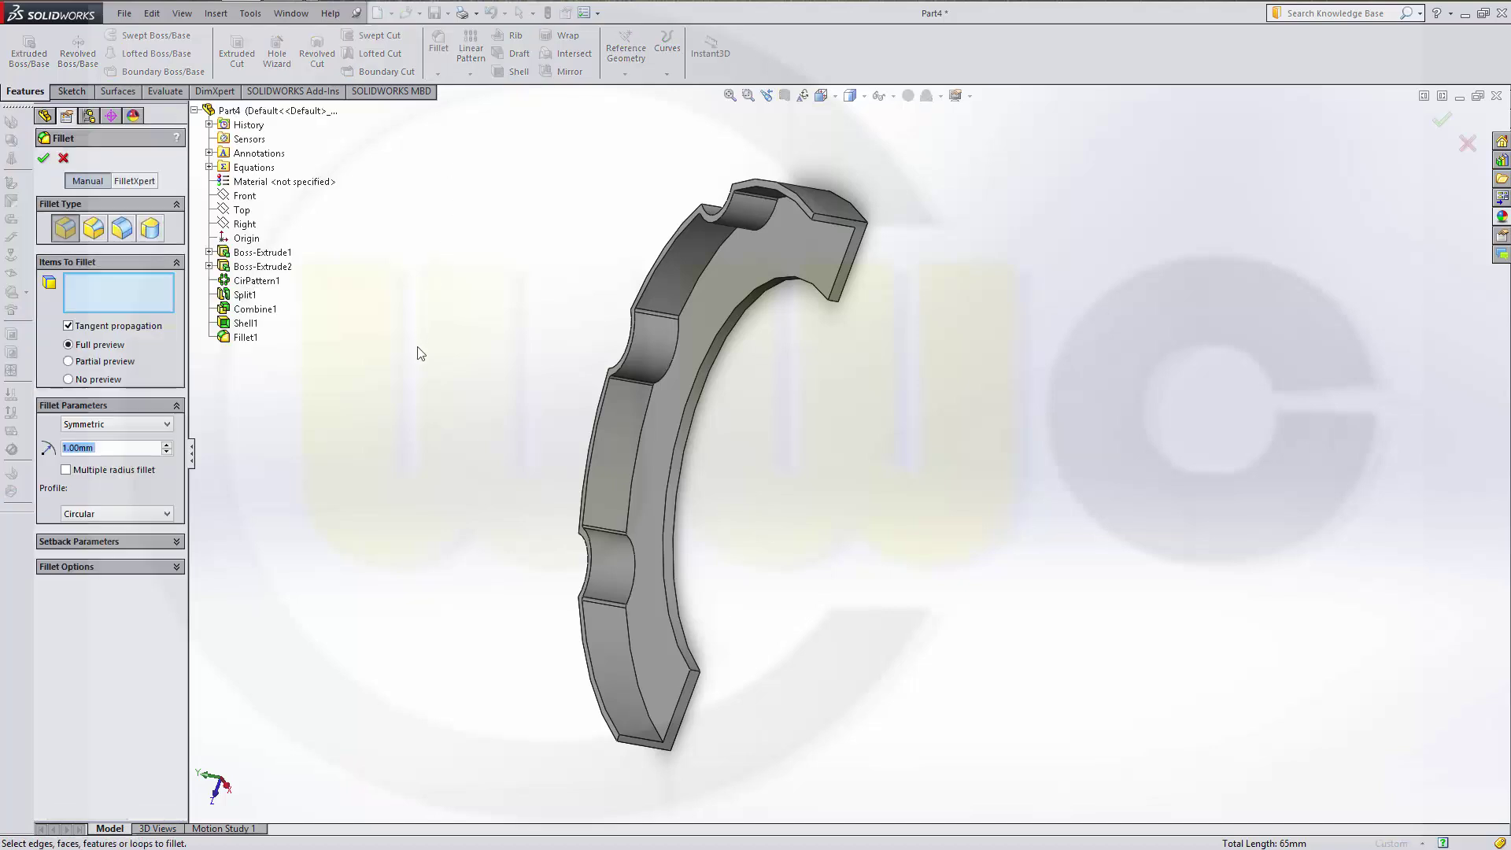
middle_click_drag(418, 350, 657, 388)
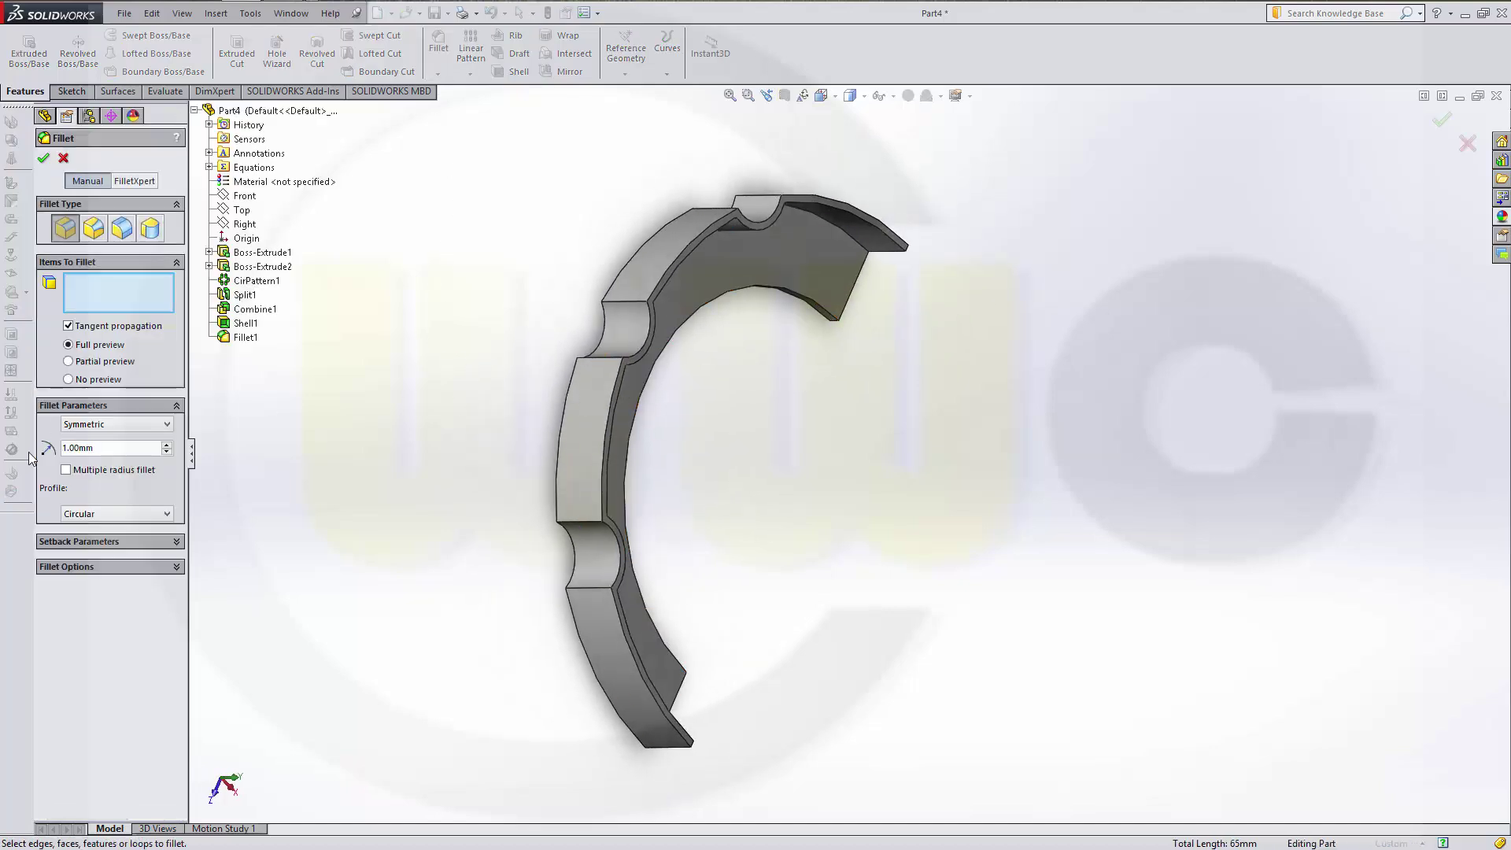
left_click(110, 447)
type("2")
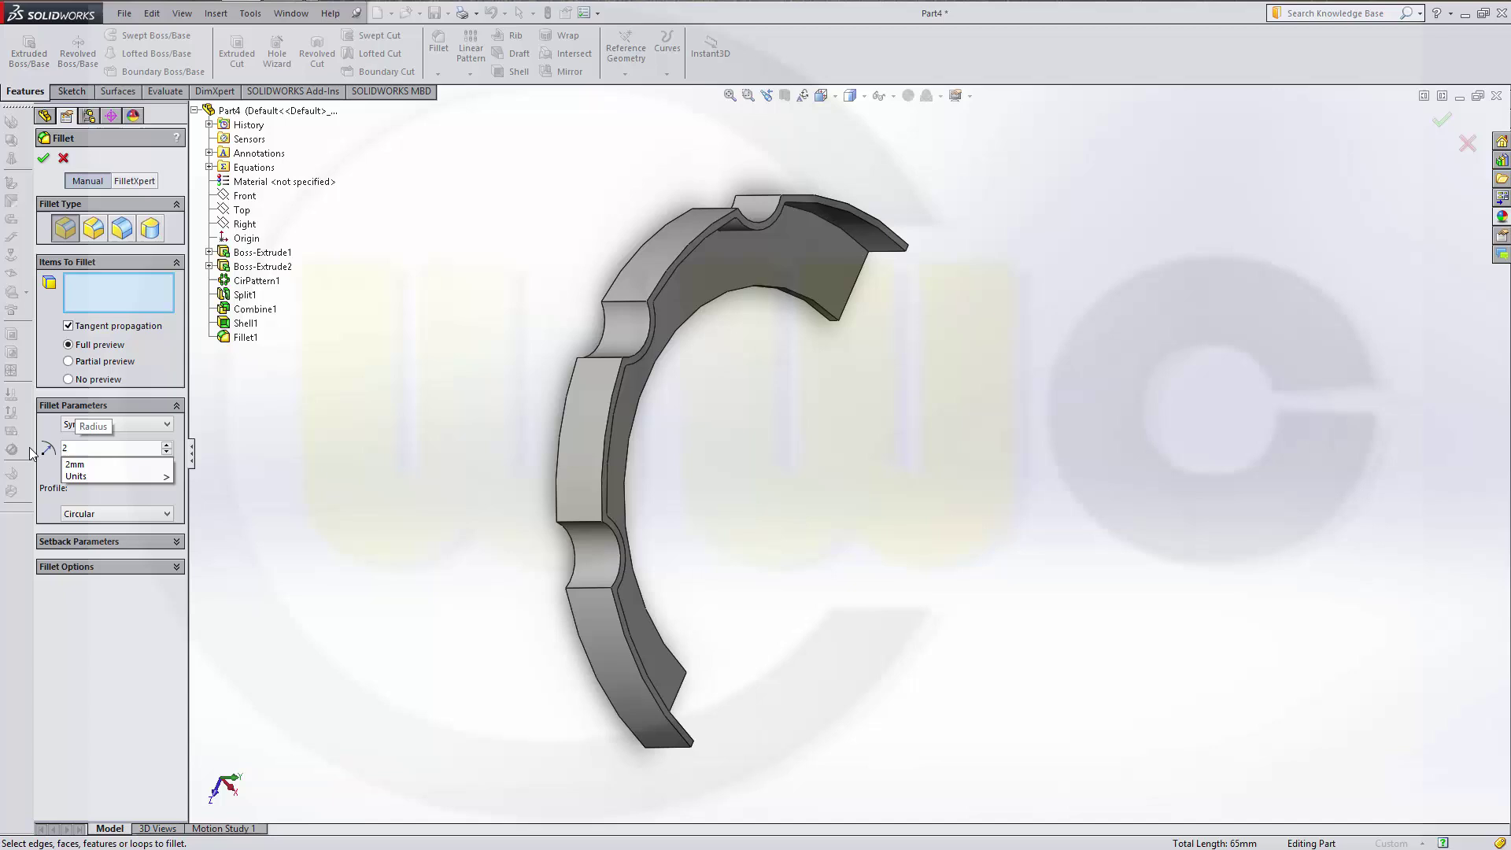
key("Return")
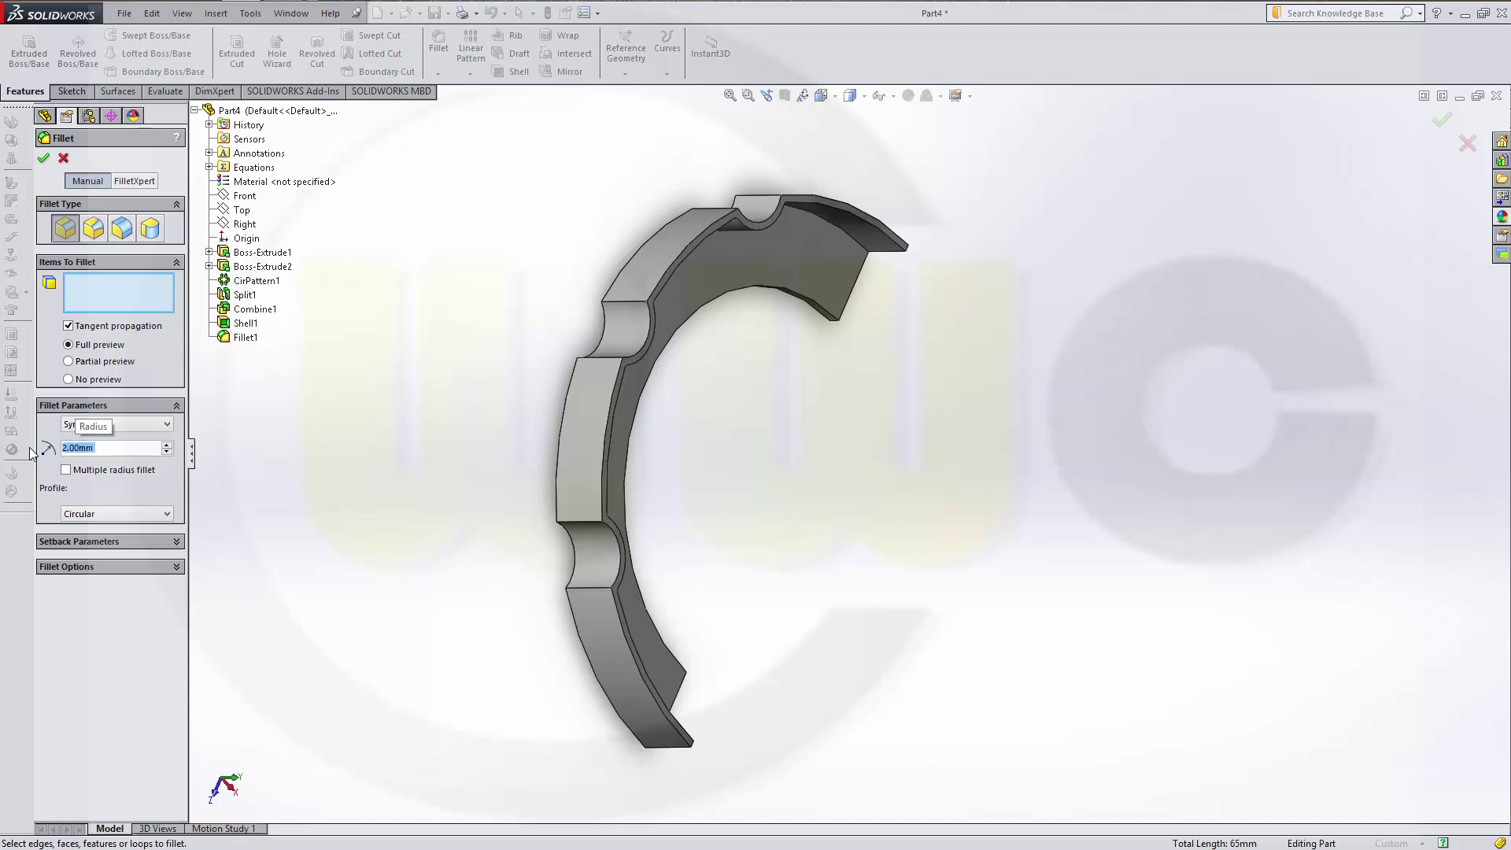
Step: Select the notch and top rim edges, drop the unwanted edge, and apply Fillet2
left_click(575, 587)
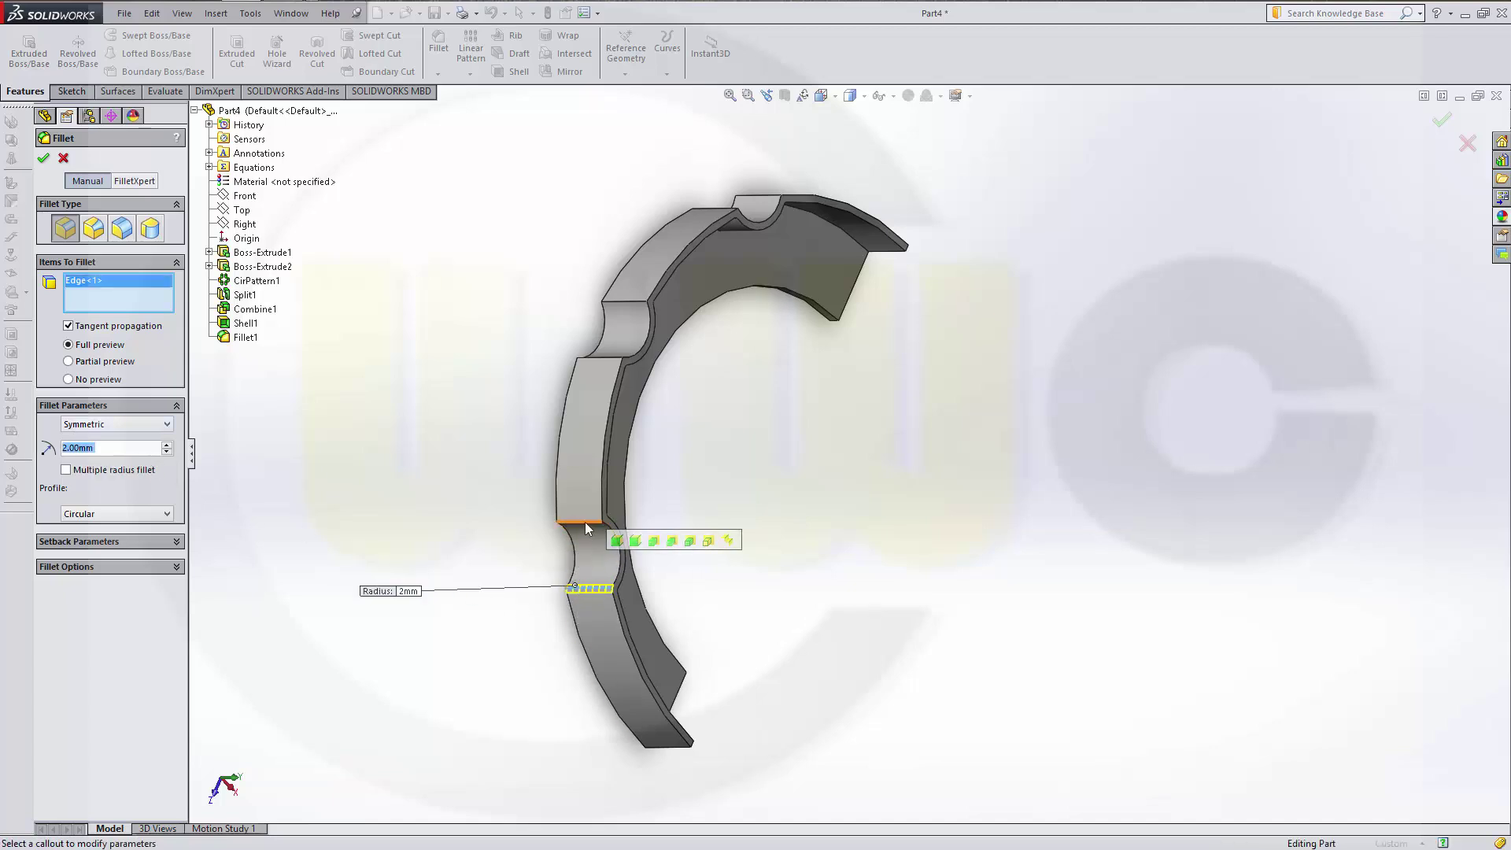
left_click(584, 521)
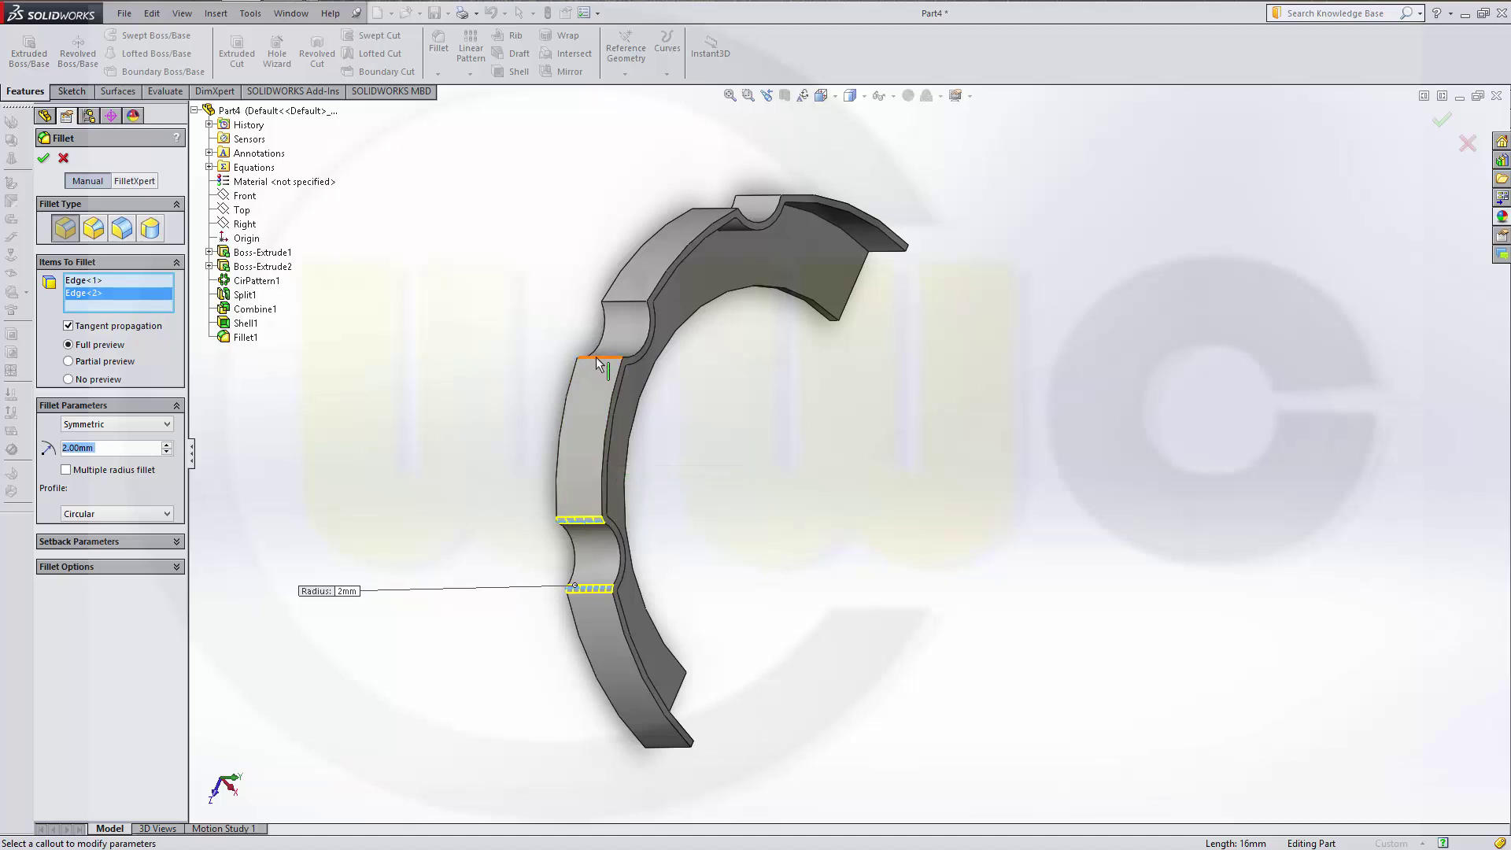
left_click(596, 359)
left_click(614, 301)
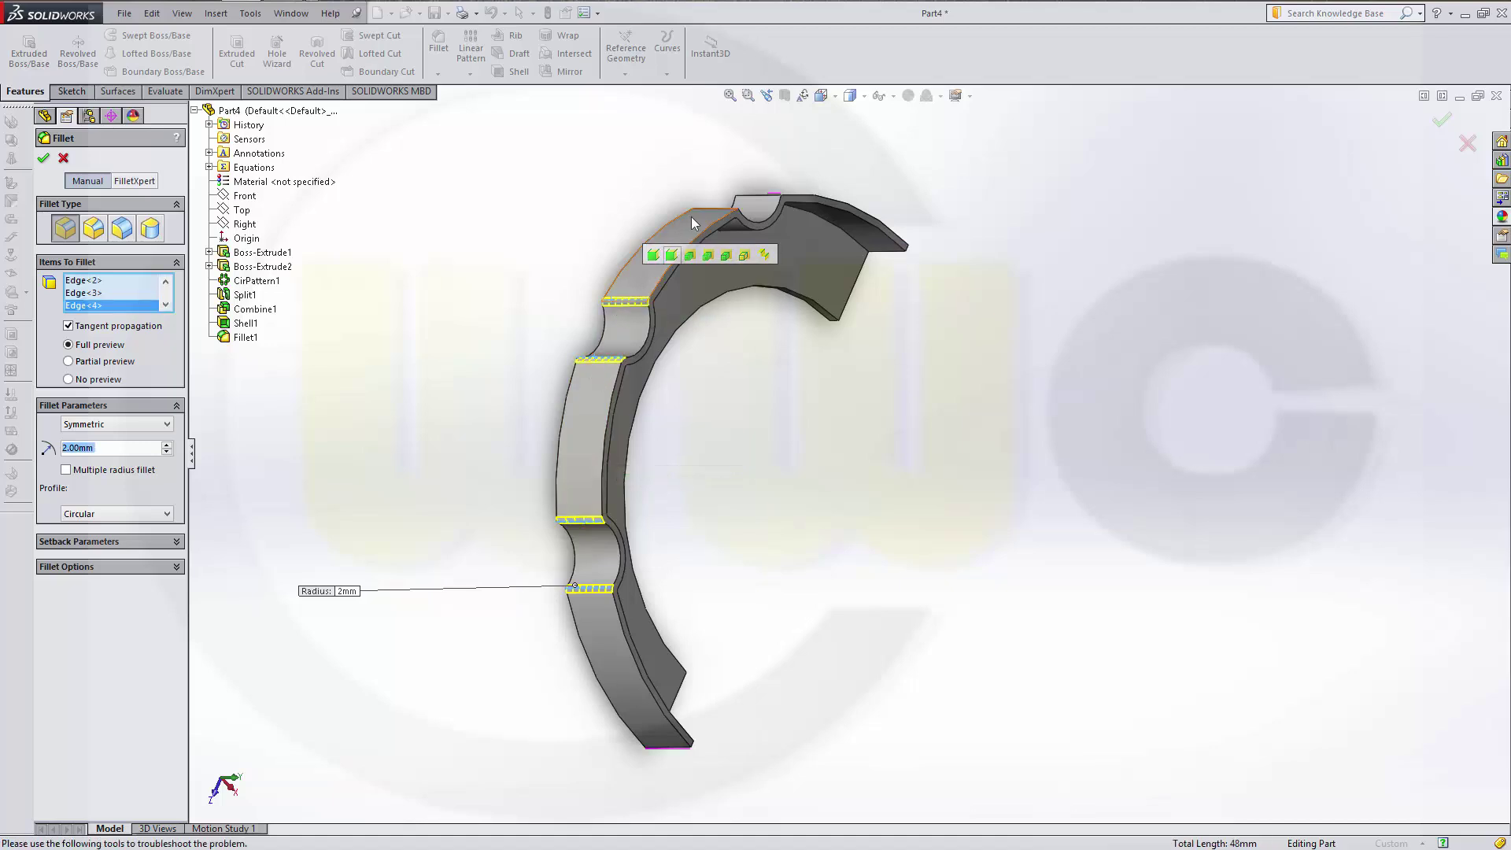
left_click(710, 208)
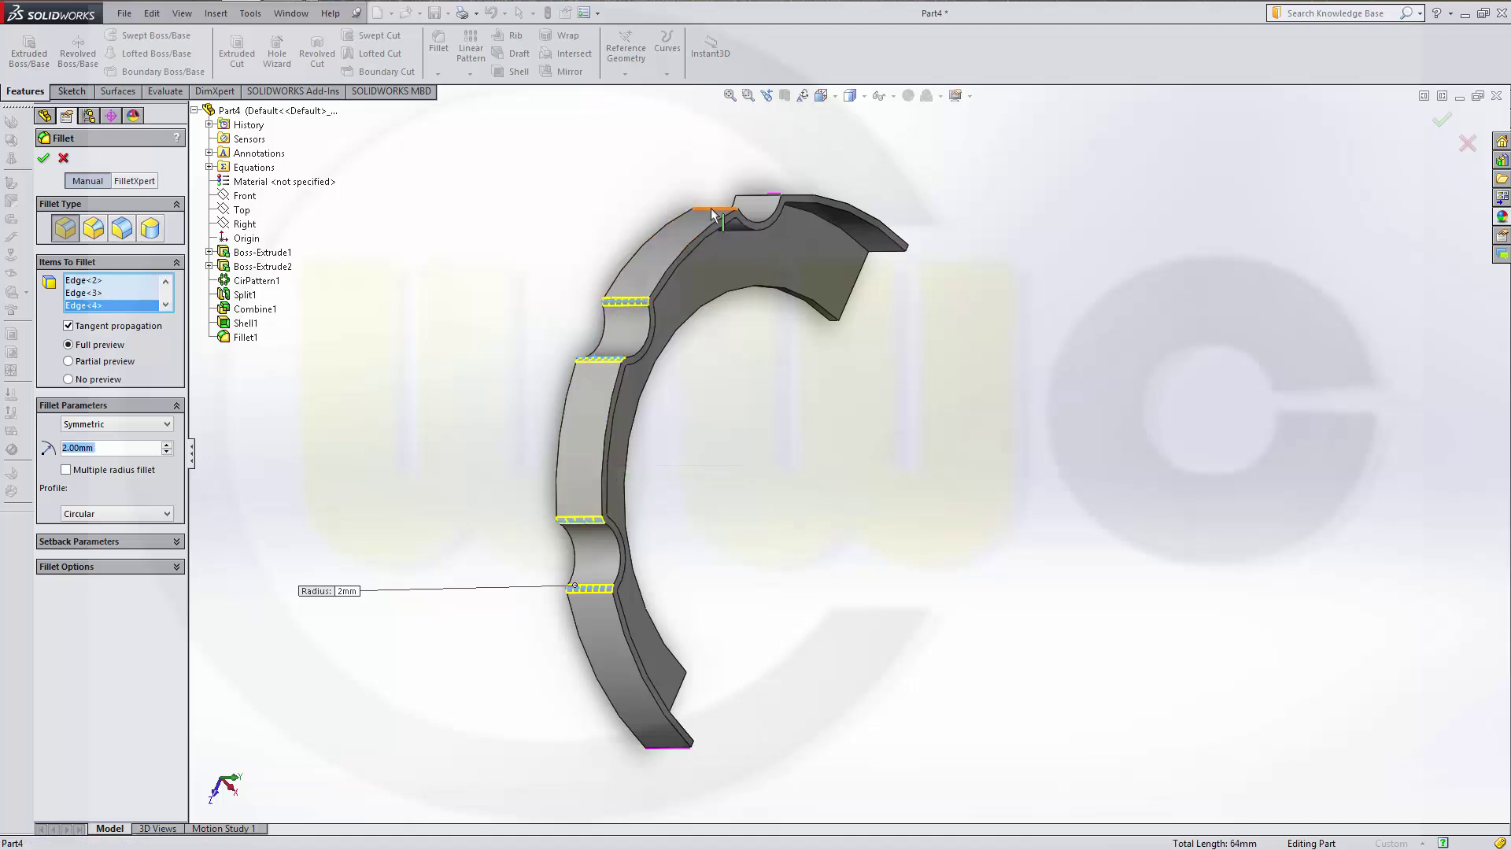
left_click(757, 200)
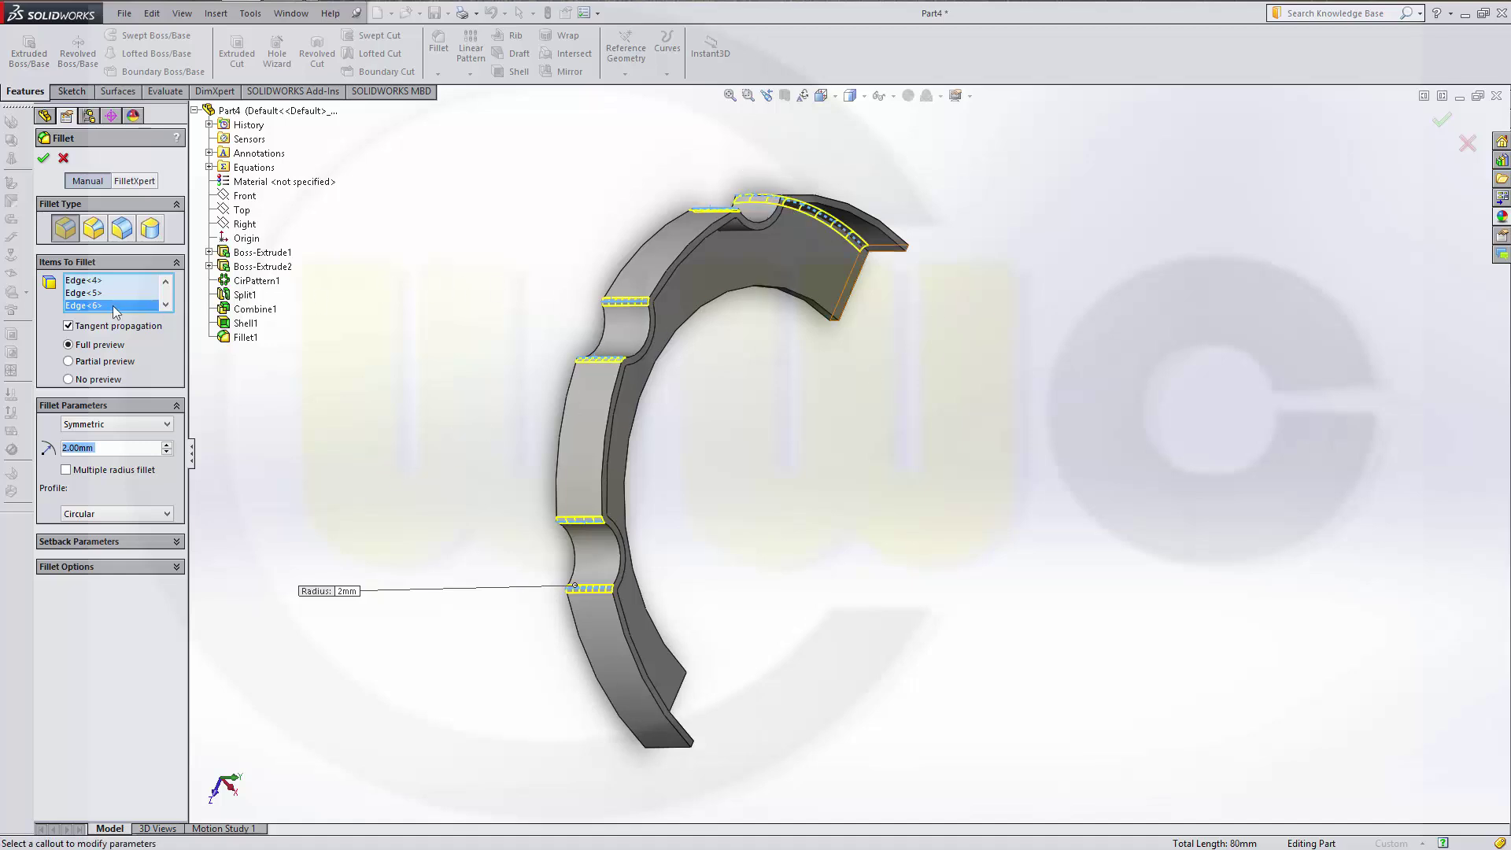
left_click(87, 306)
key("Delete")
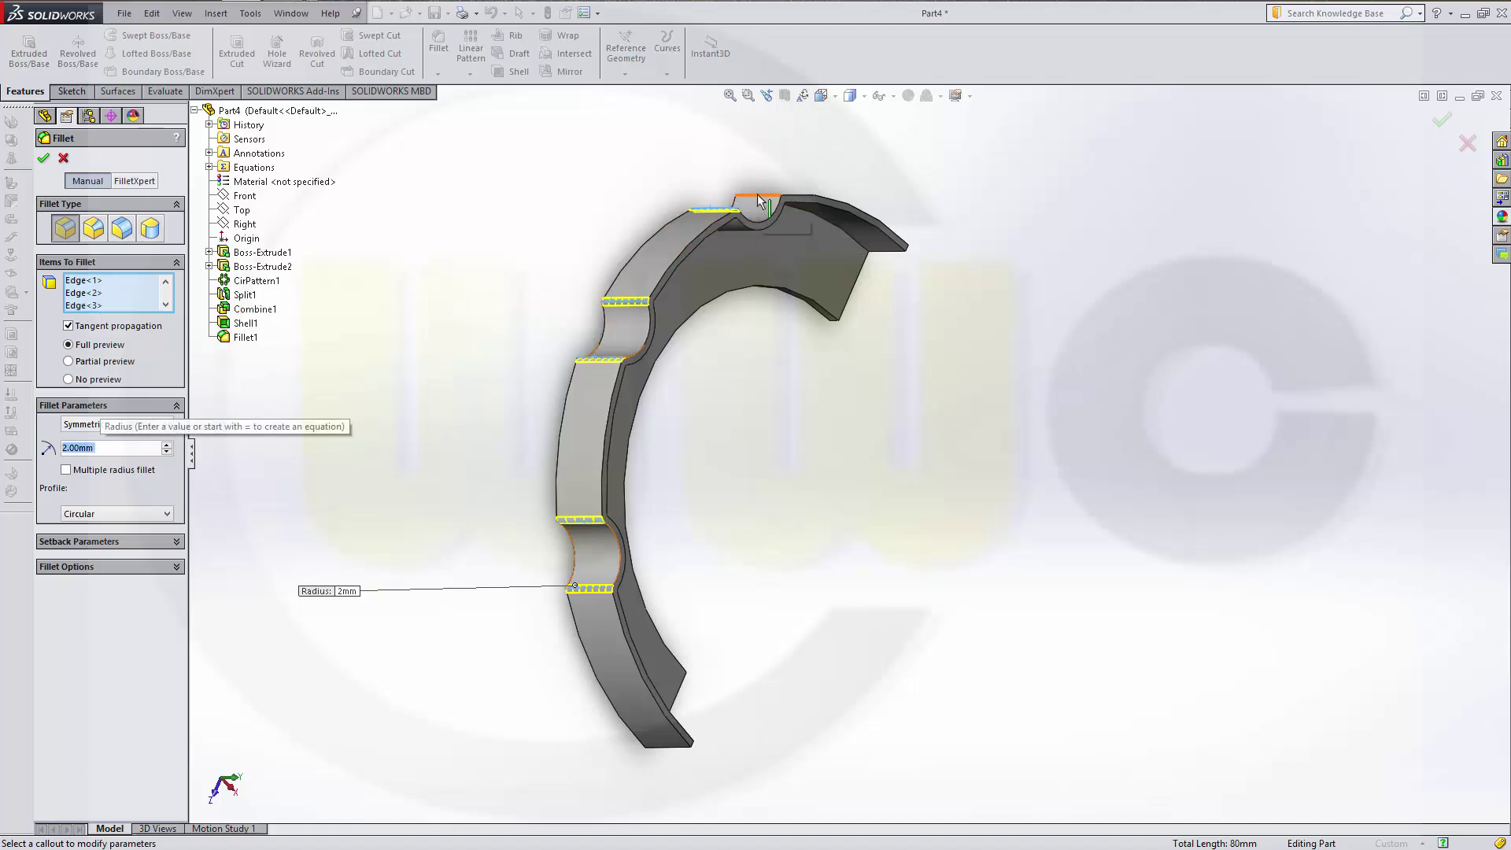
left_click(760, 199)
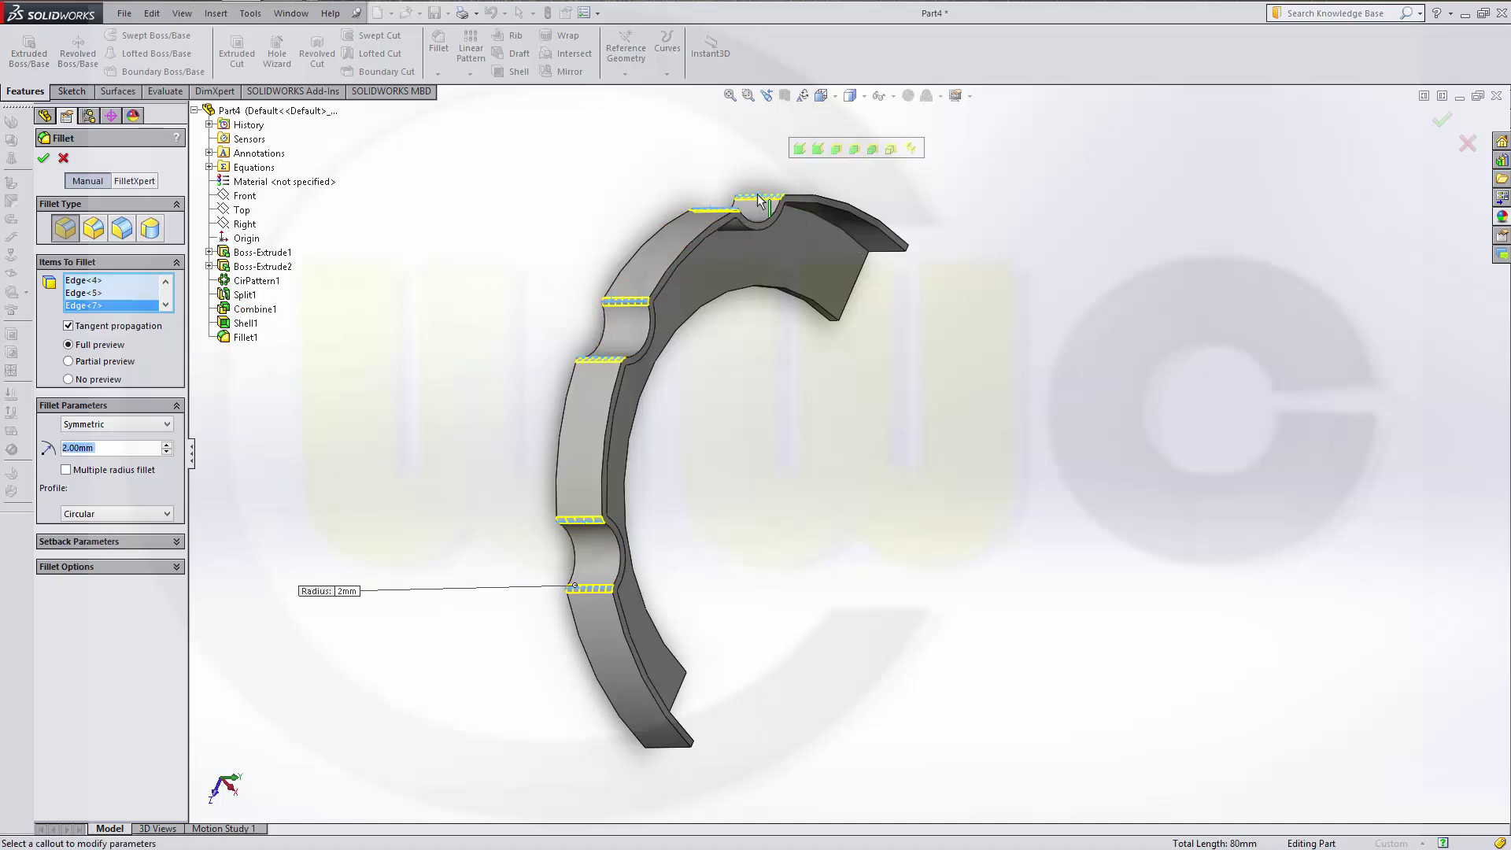
left_click(44, 158)
middle_click_drag(749, 446, 724, 308)
Step: Define a Hole Wizard straight hole, custom 10 mm, Through All, then go to Positions
left_click(278, 54)
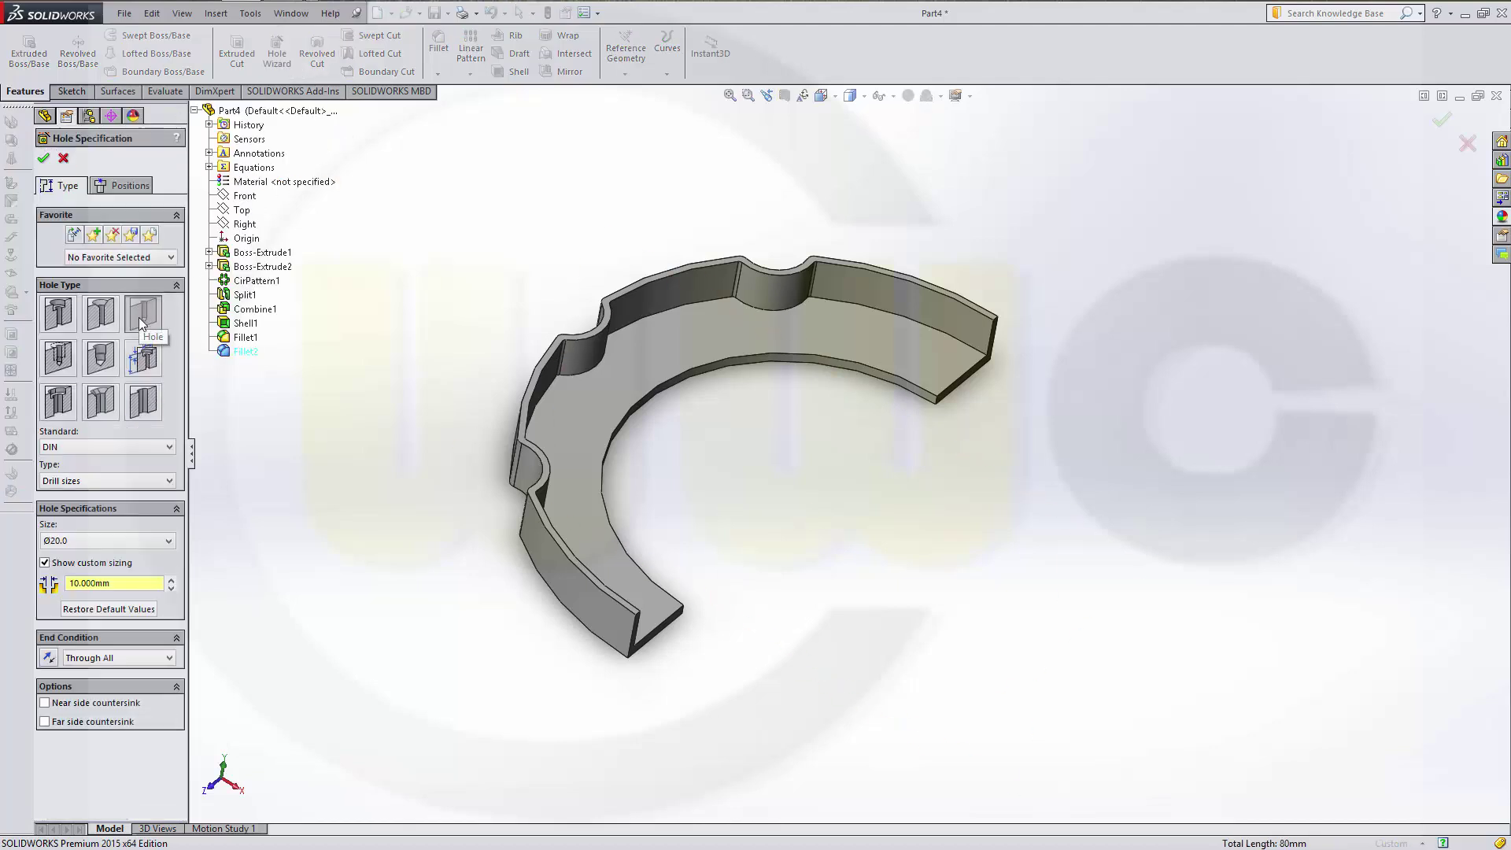
left_click(140, 316)
middle_click_drag(422, 337, 398, 378)
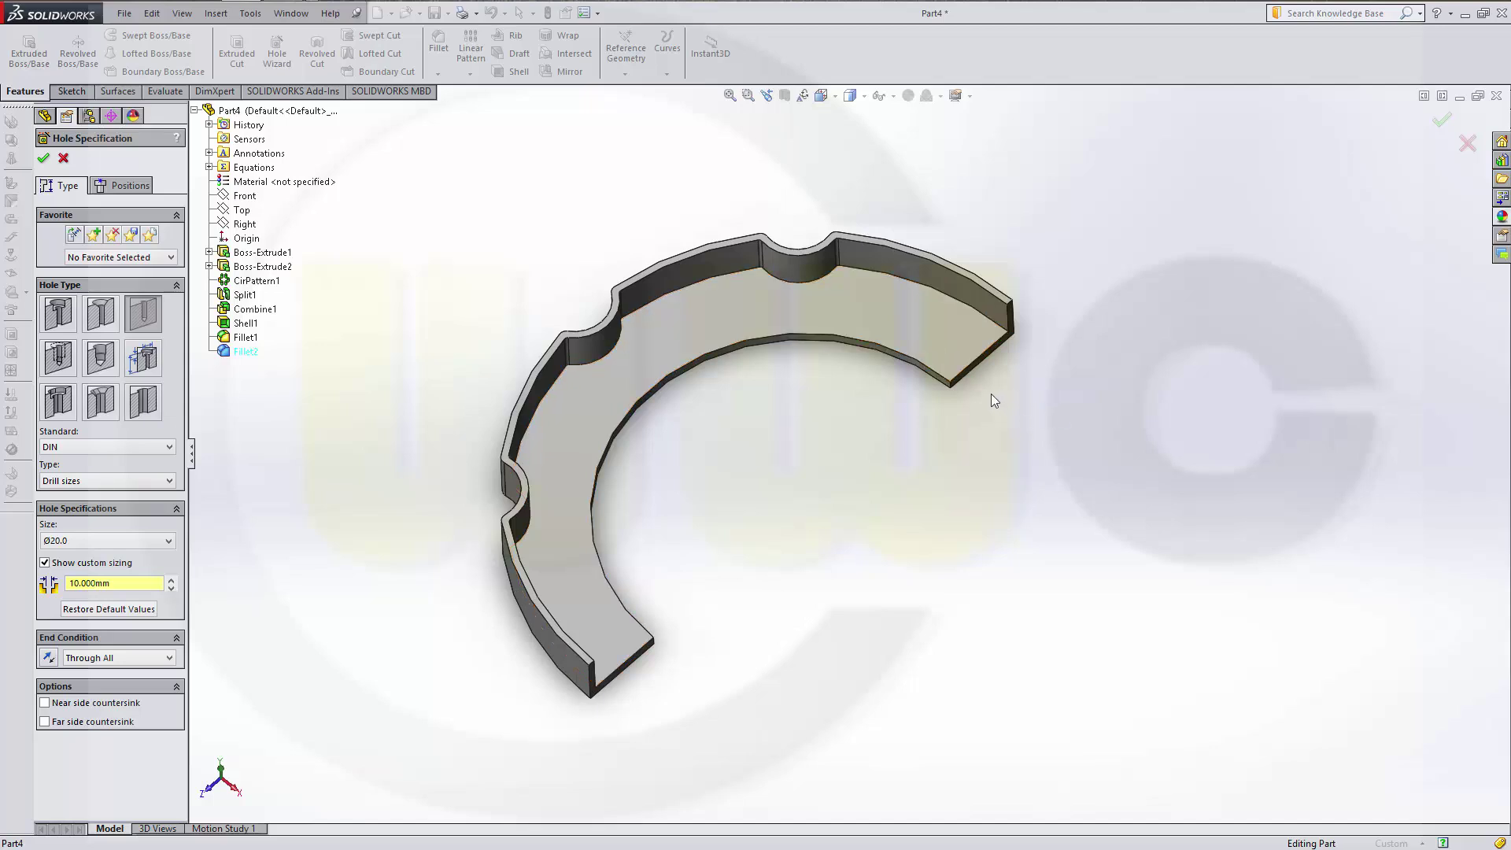
left_click(122, 185)
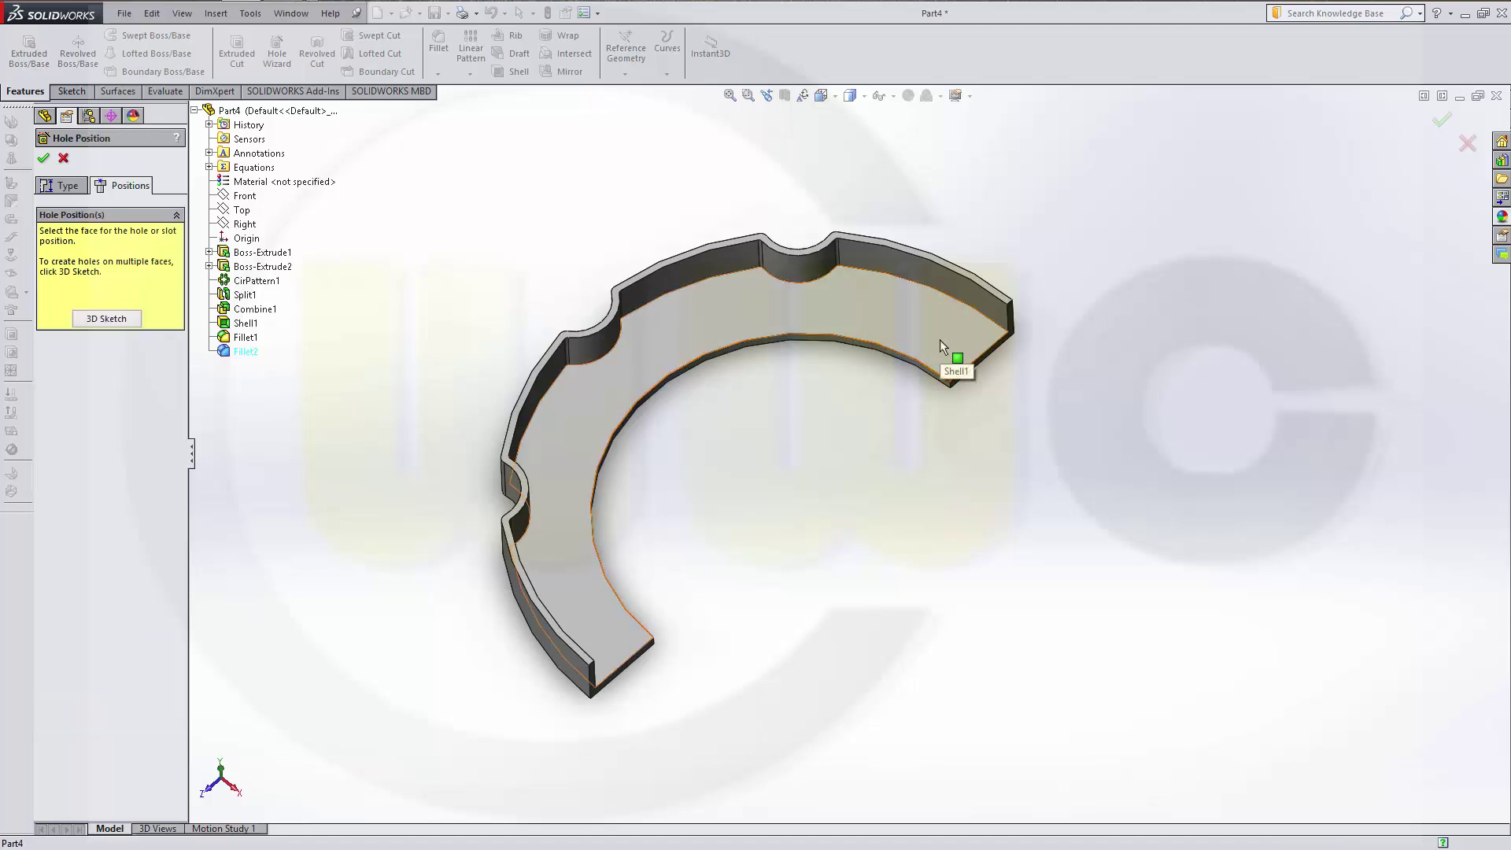
Step: Place holes at the right and lower ends of the floor face and build Hole1
left_click(961, 366)
left_click(980, 358)
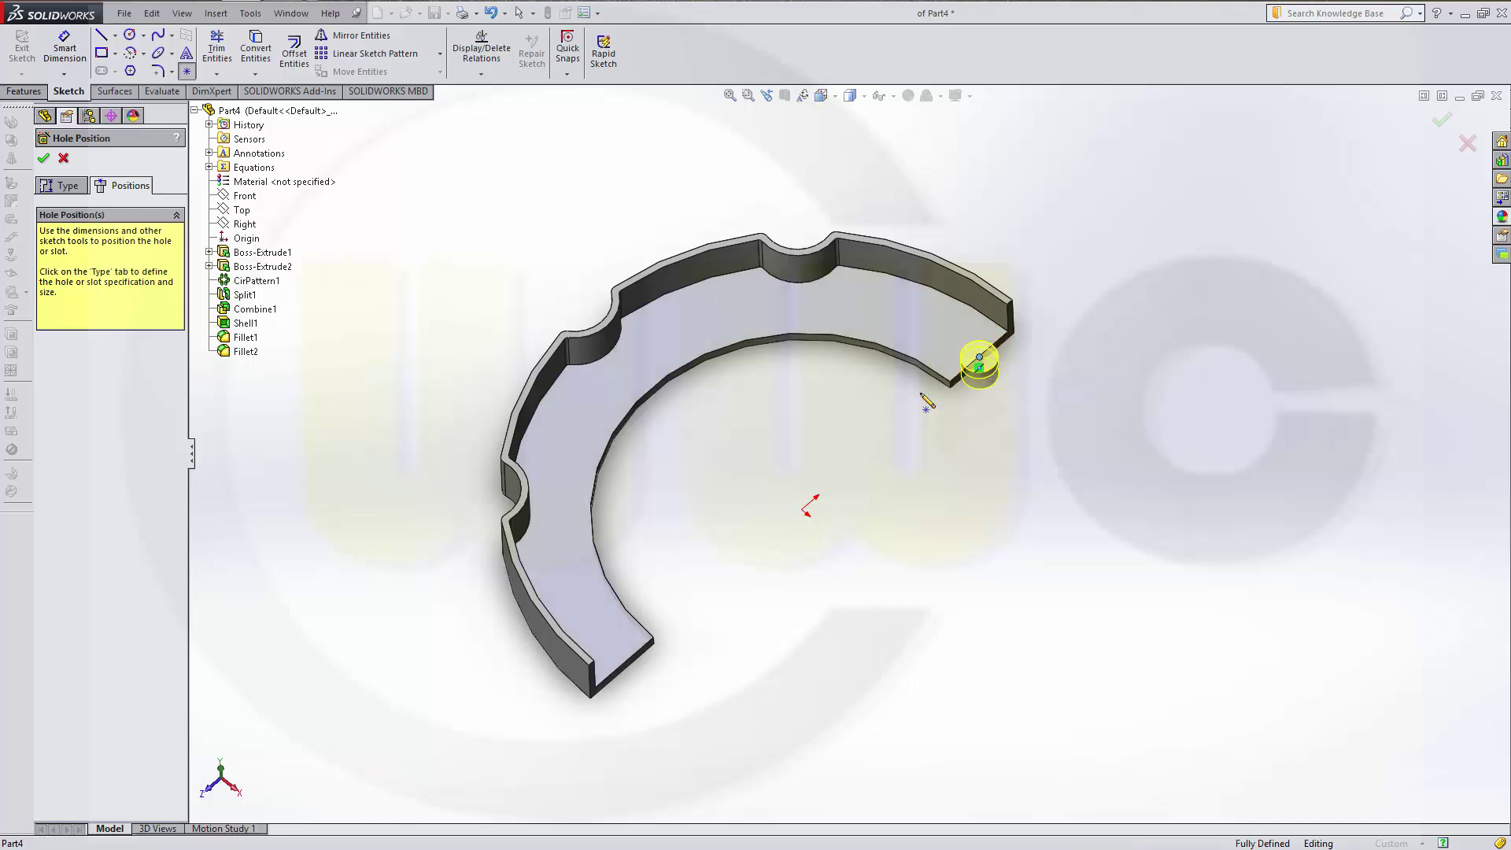
left_click(621, 668)
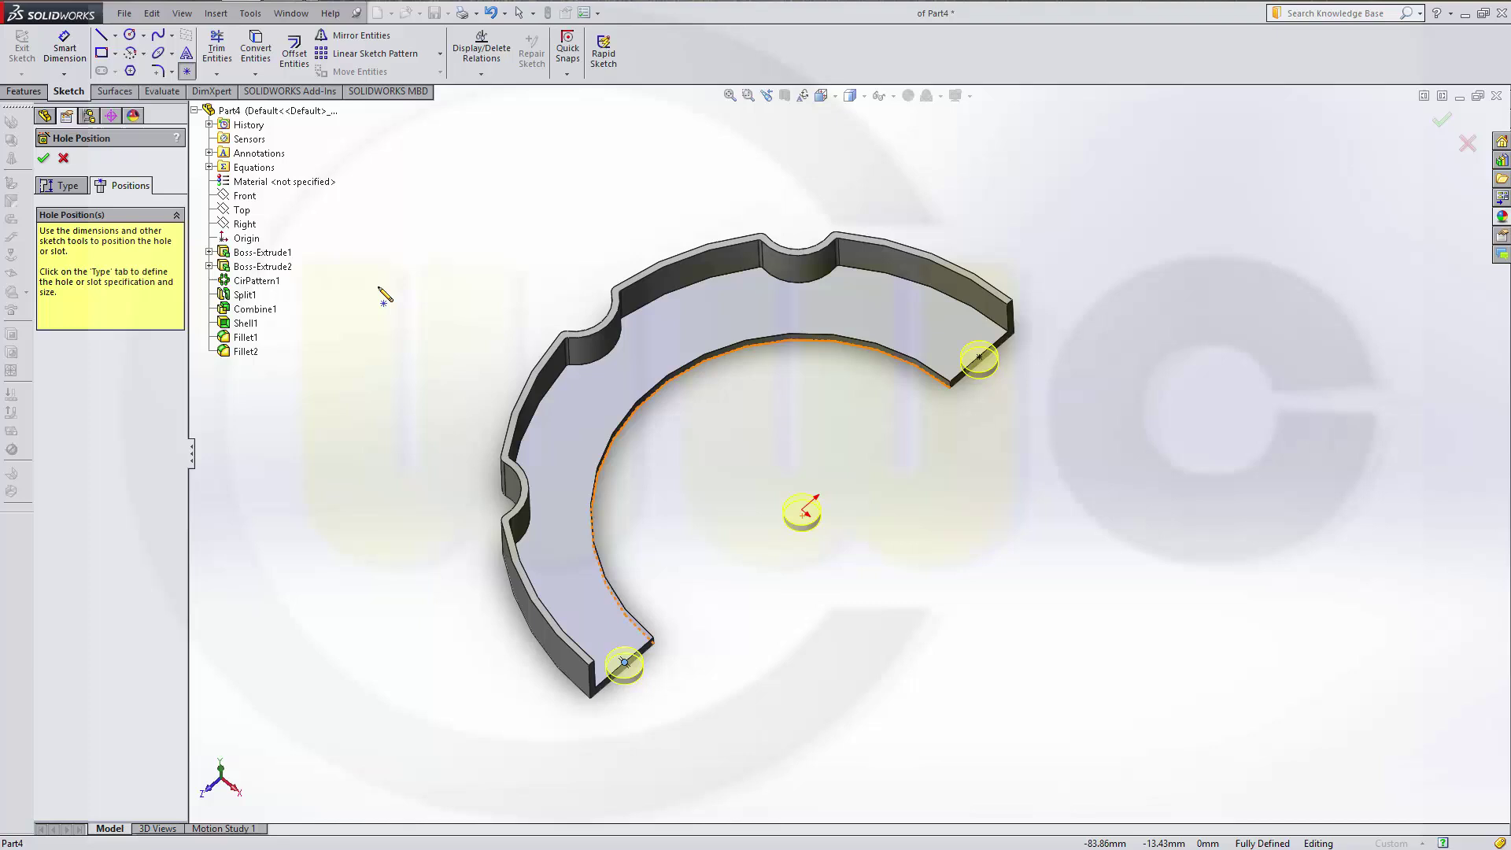
left_click(43, 158)
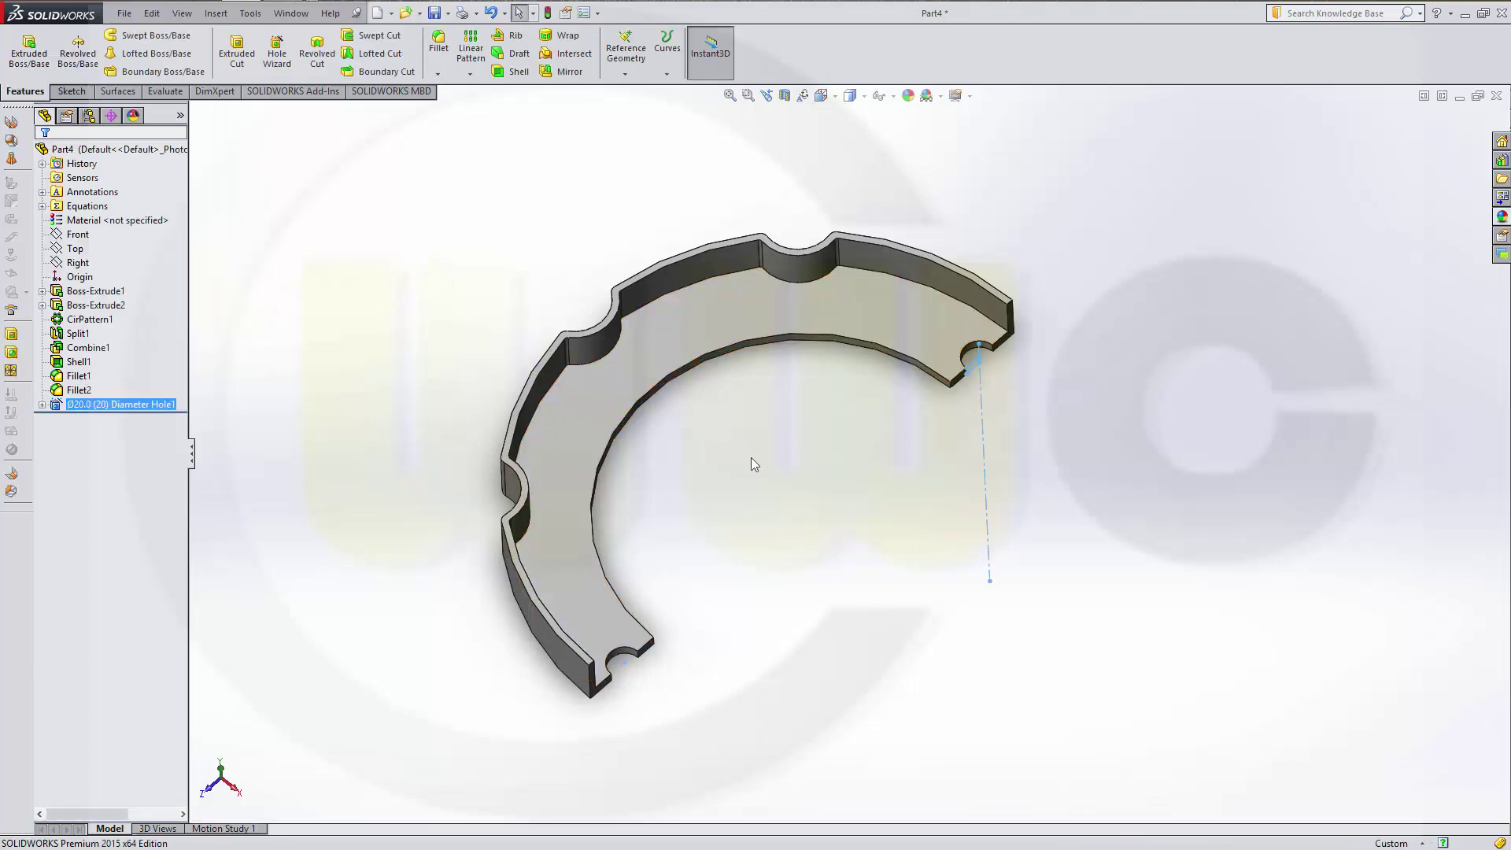
Step: Inspect the new holes and launch Mirror with Diameter Hole1 preselected
middle_click_drag(749, 463, 746, 360)
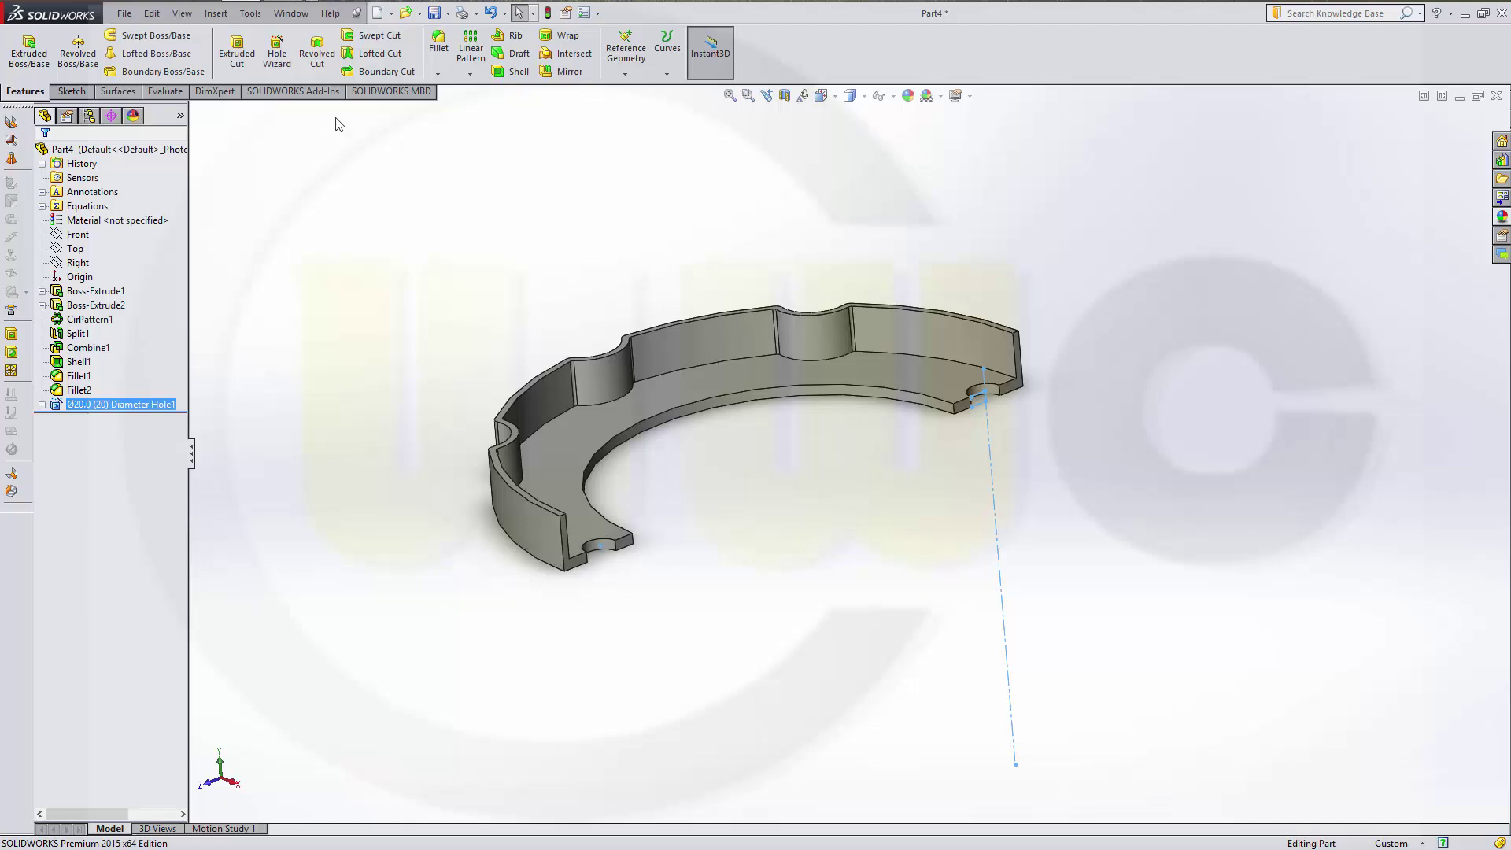
left_click(567, 68)
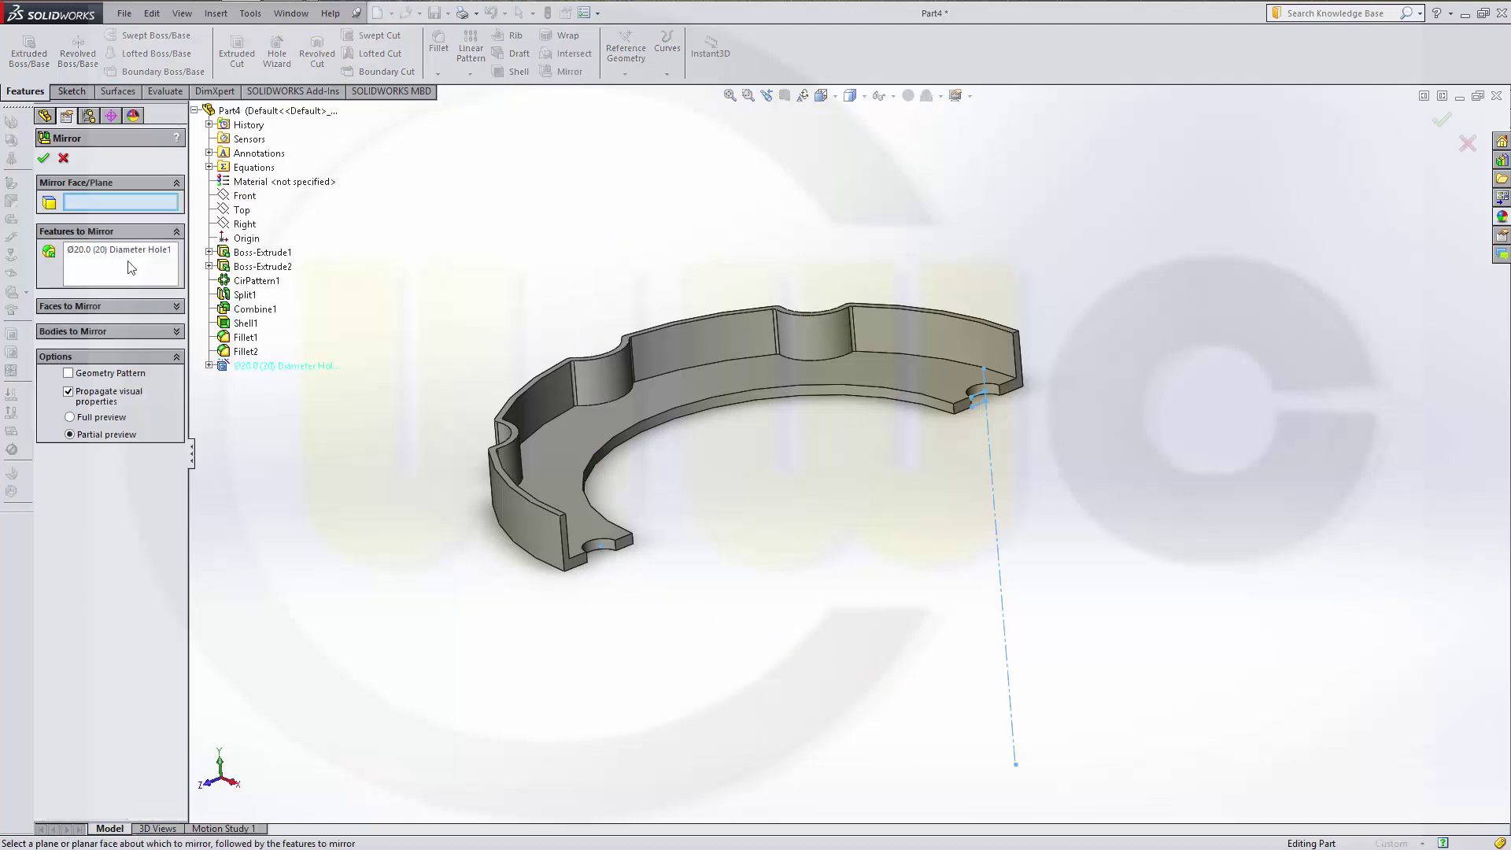
Step: Mirror the whole part body about the Top plane to create Mirror1
left_click(97, 330)
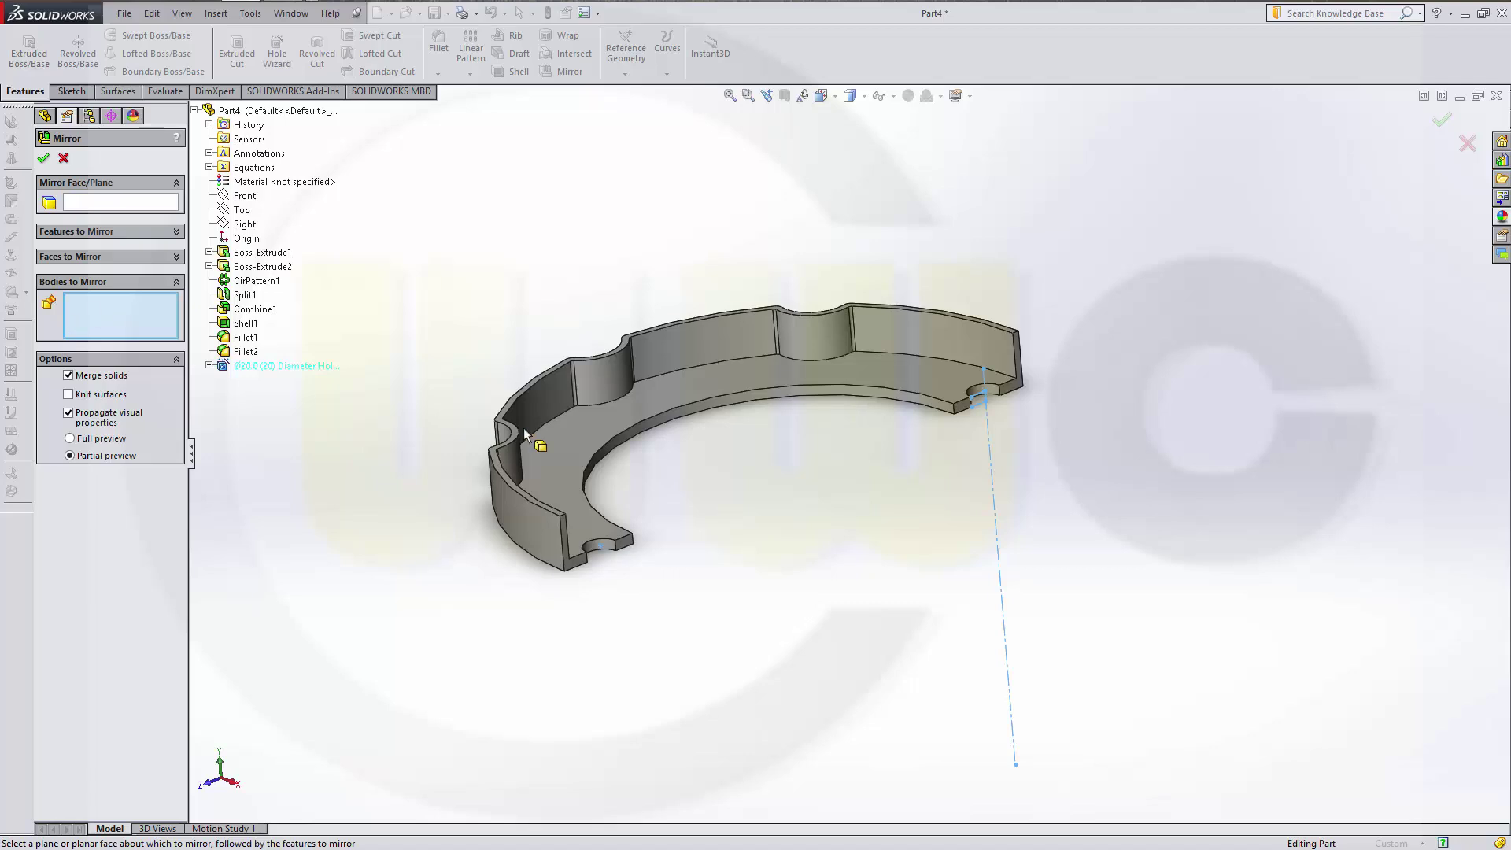
left_click(576, 436)
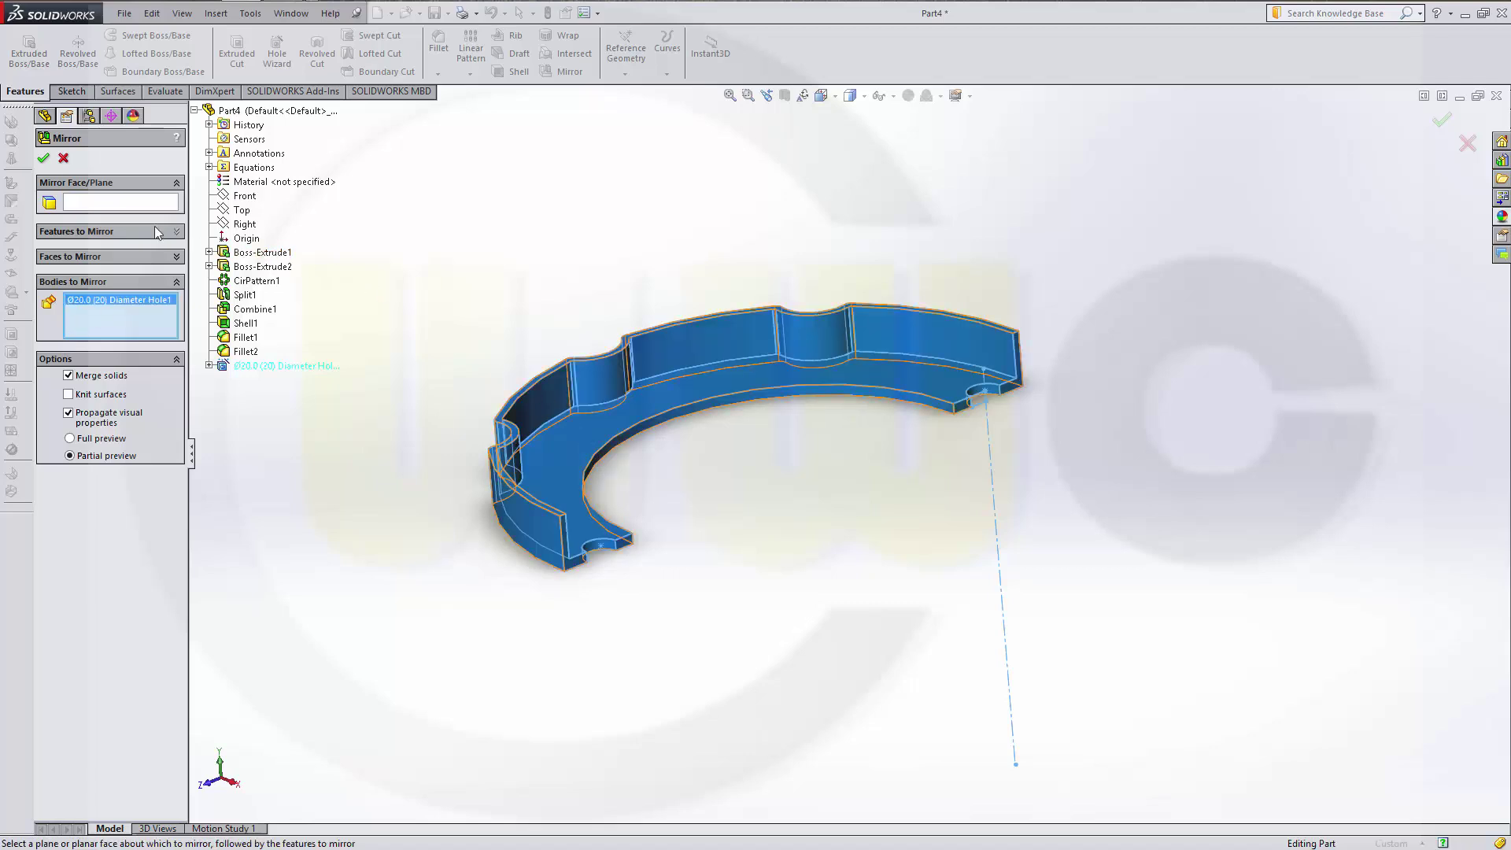
left_click(122, 203)
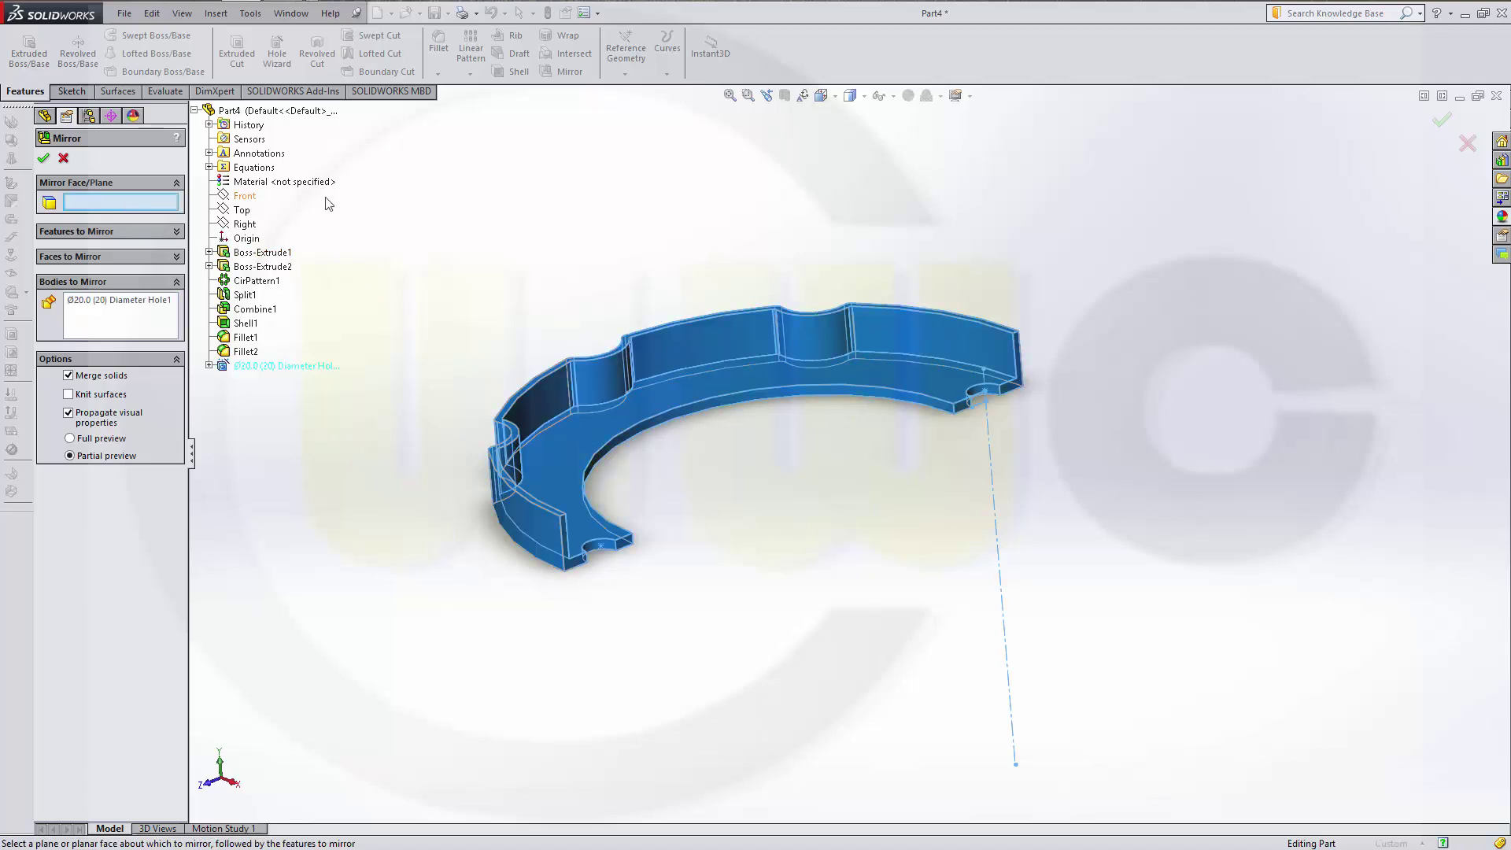
left_click(242, 210)
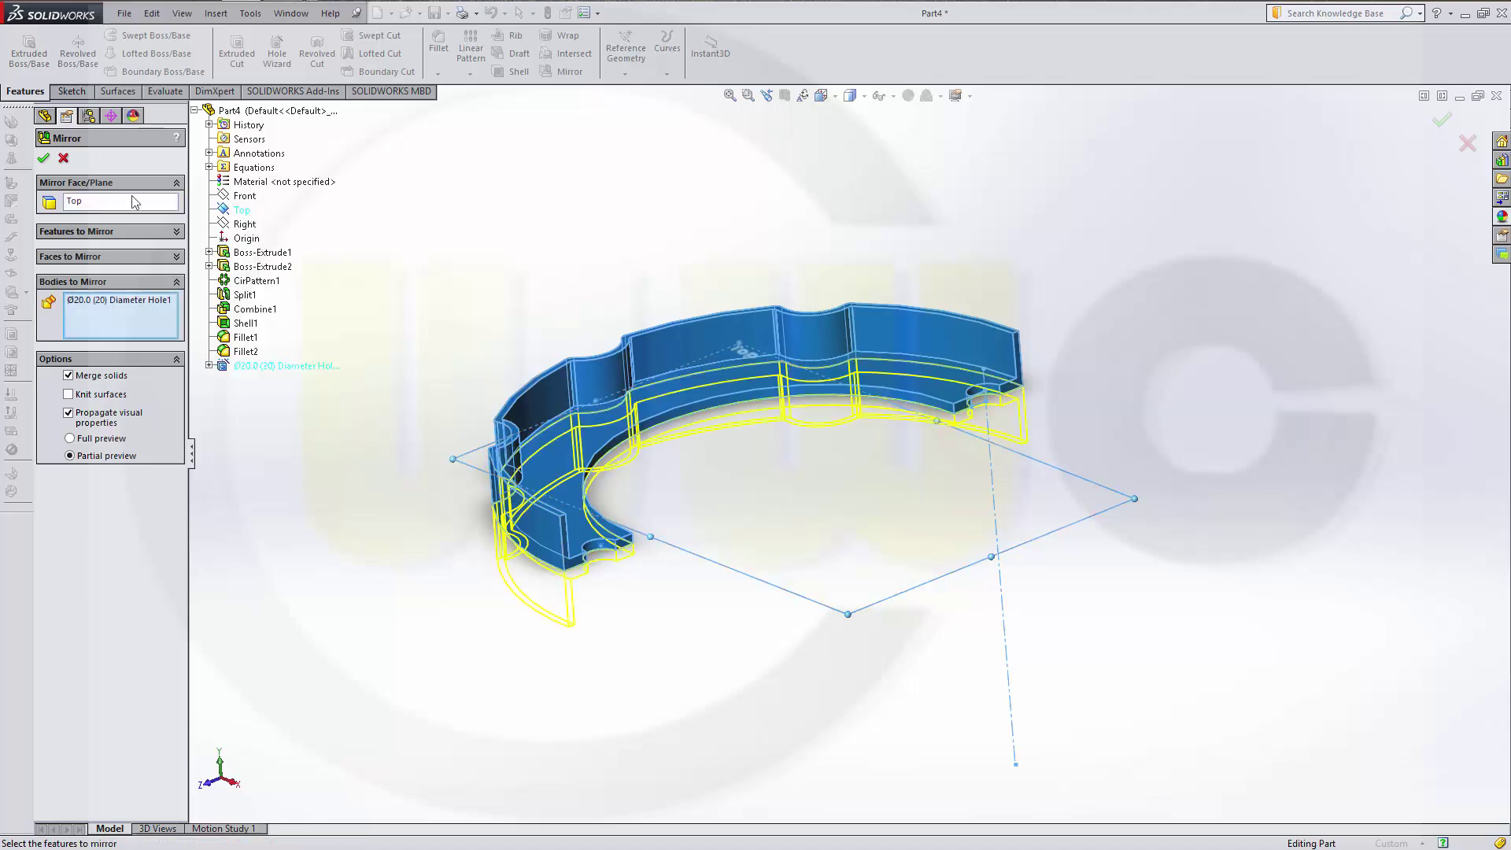
left_click(43, 158)
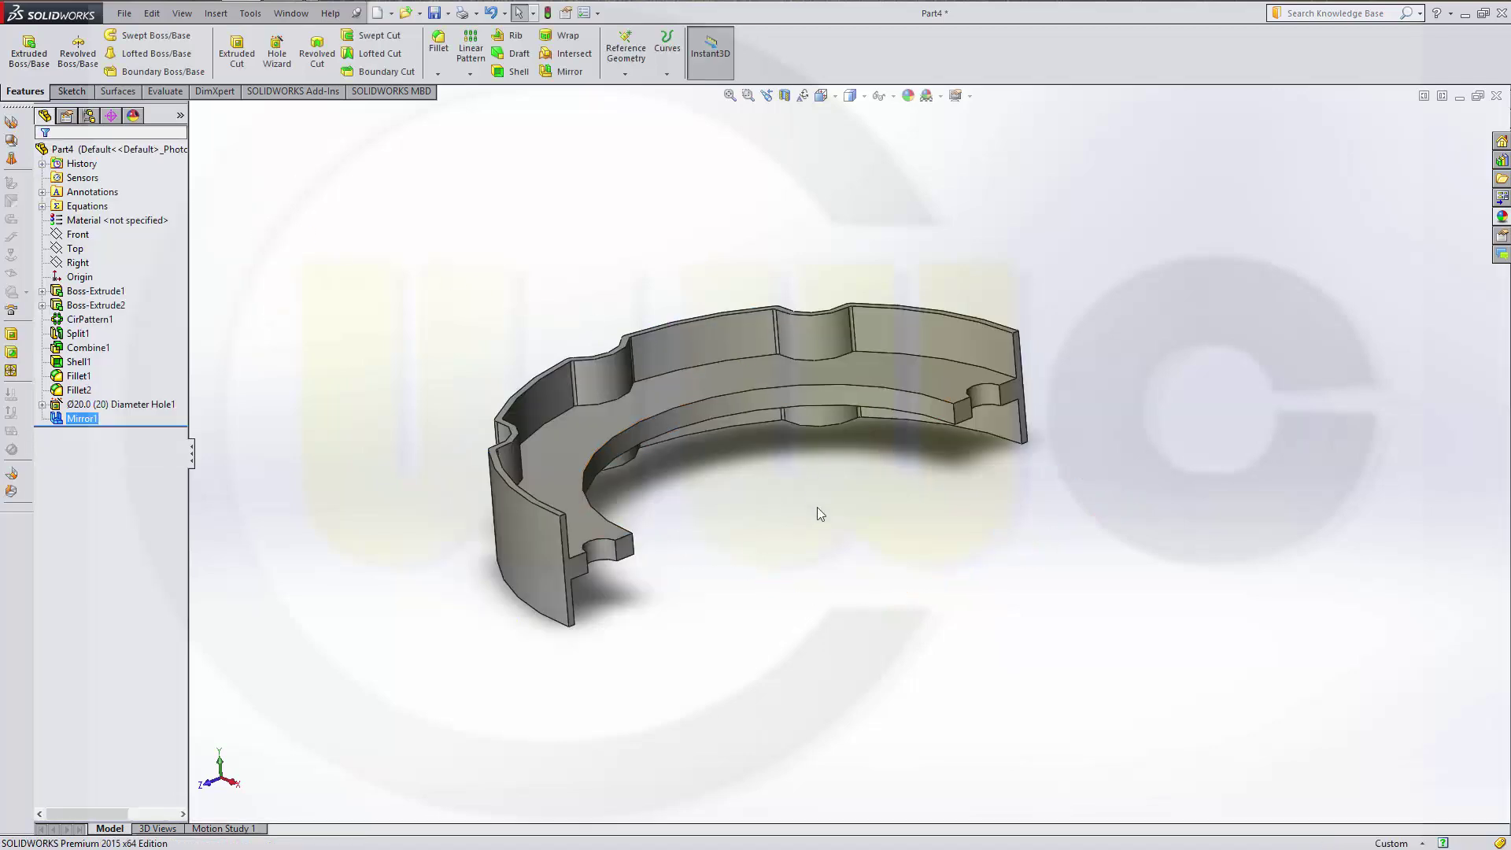
middle_click_drag(819, 512, 771, 473)
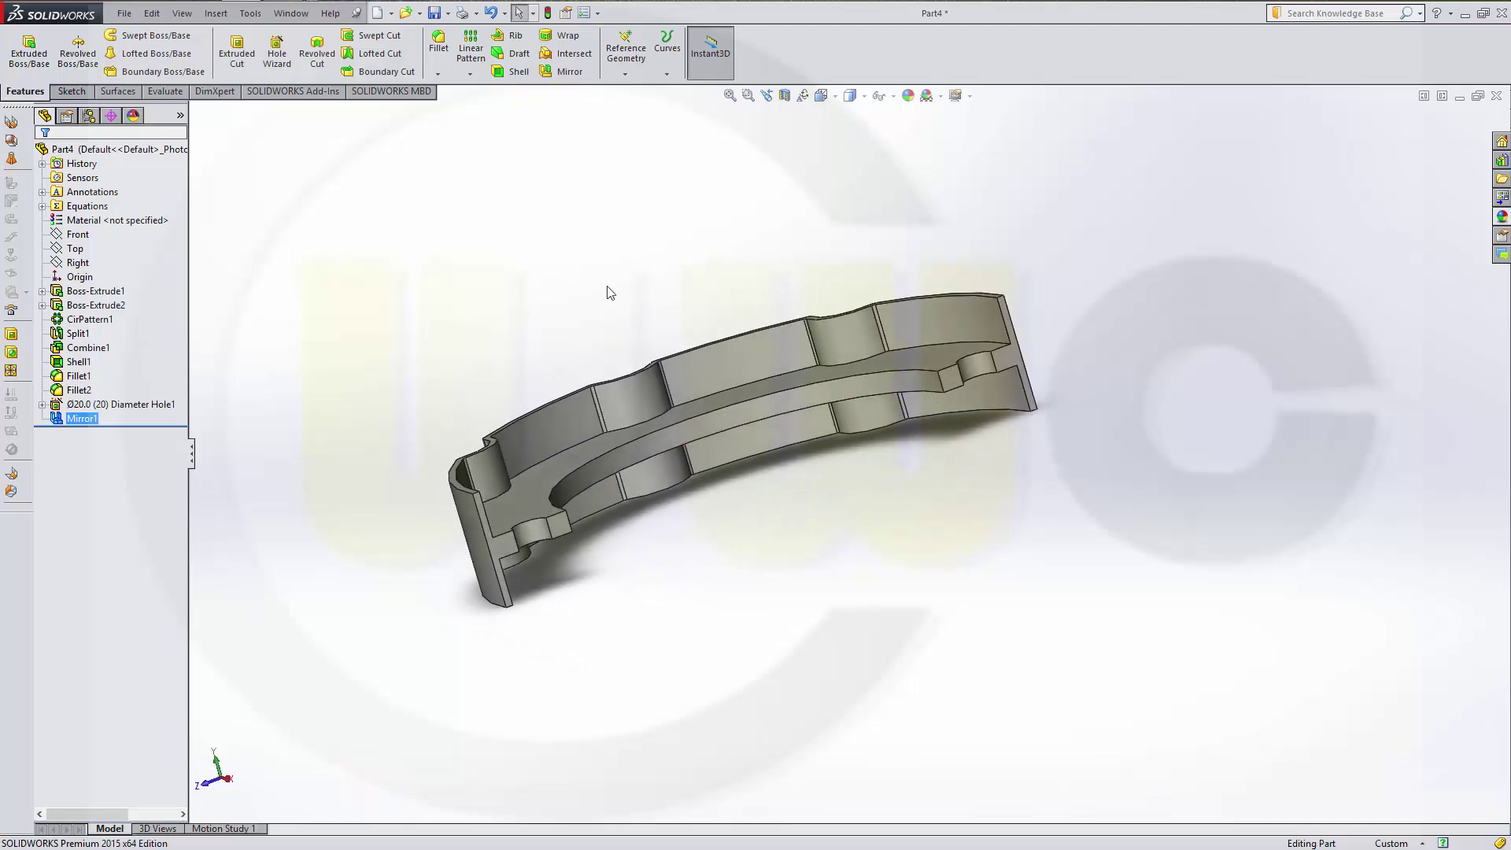